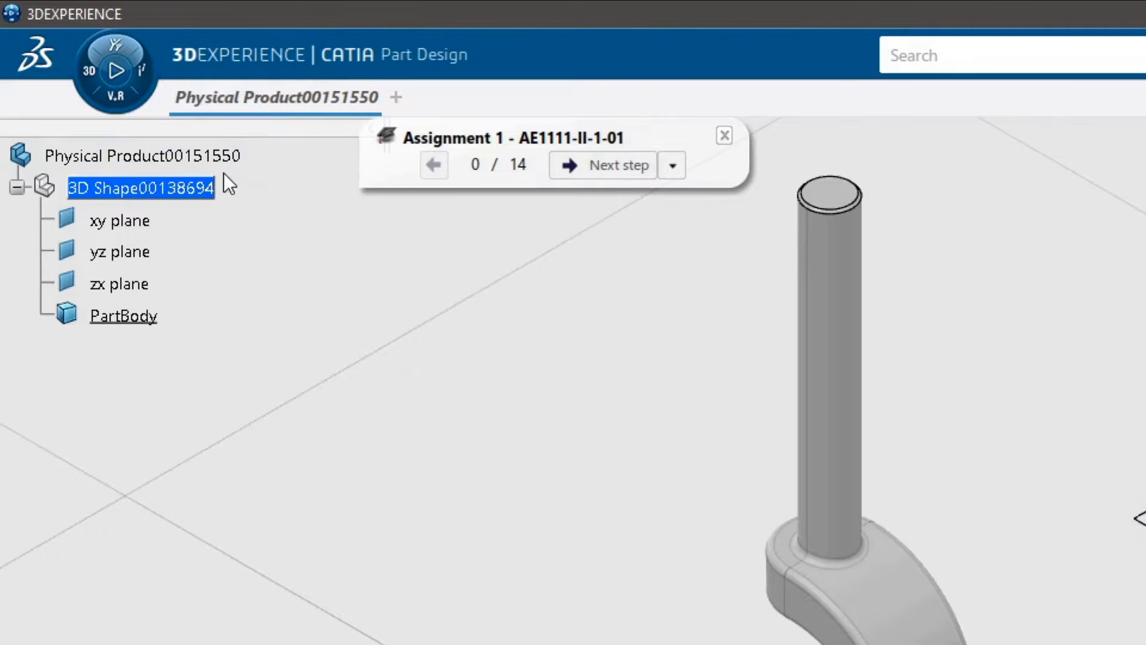
Step: Set the physical product's title to AE1111-II-2-01-ST# and its description to Nose Gear Fork
right_click(206, 157)
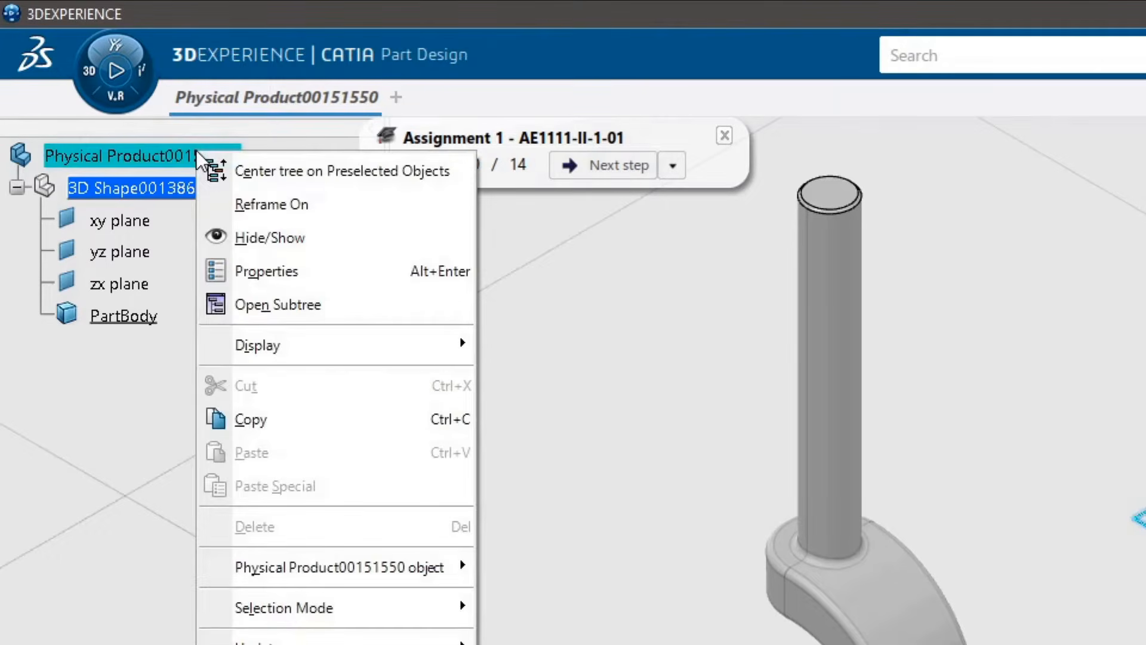
click(275, 270)
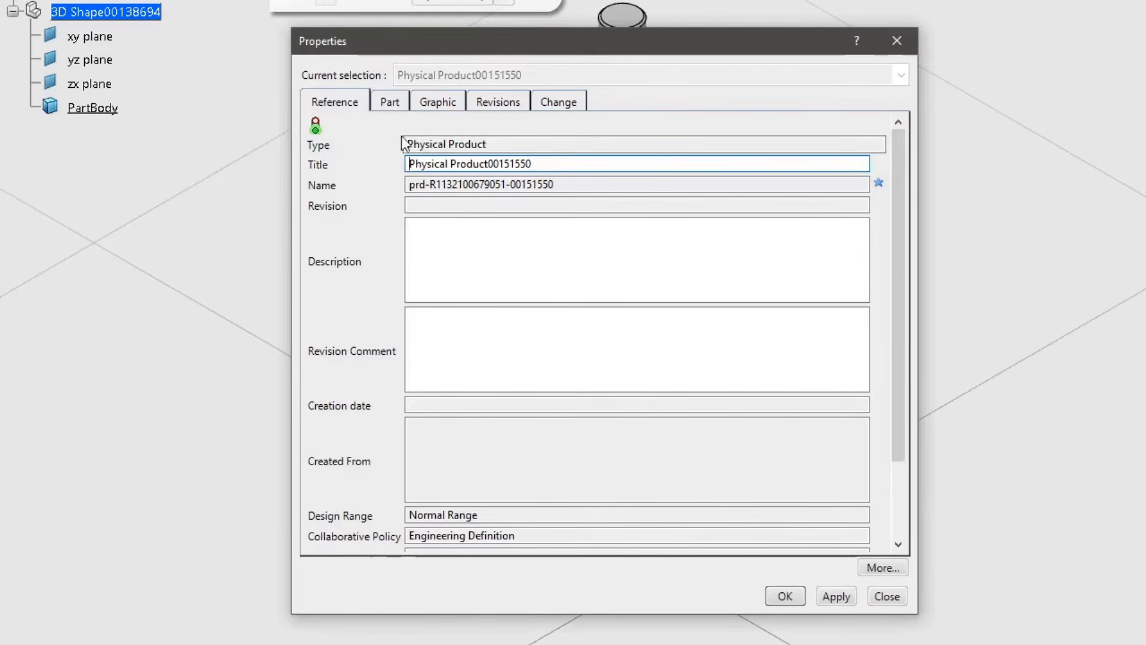
drag(547, 164, 380, 163)
text(AE1111-II-2-01-ST#)
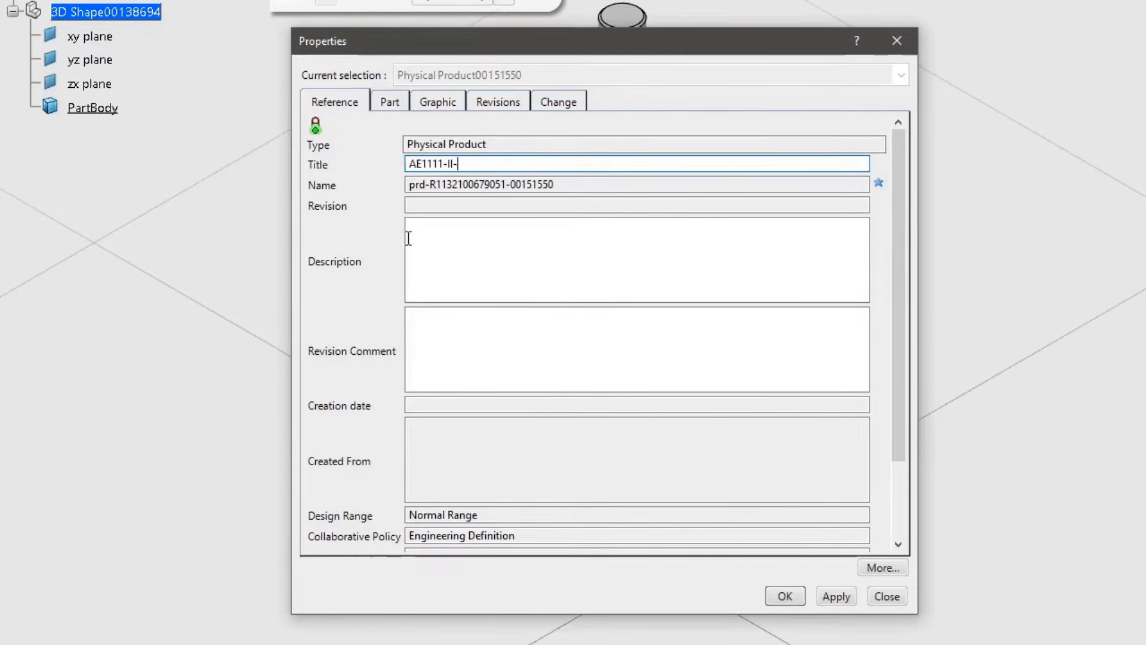
click(409, 238)
text(Nose Gear Fork)
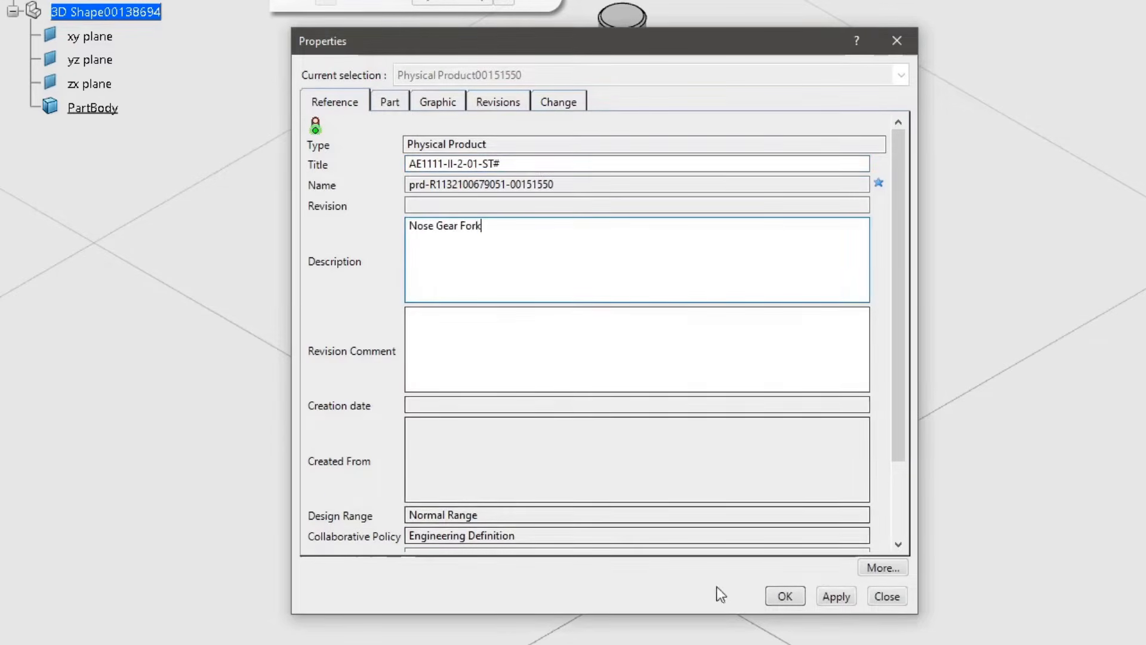
click(785, 596)
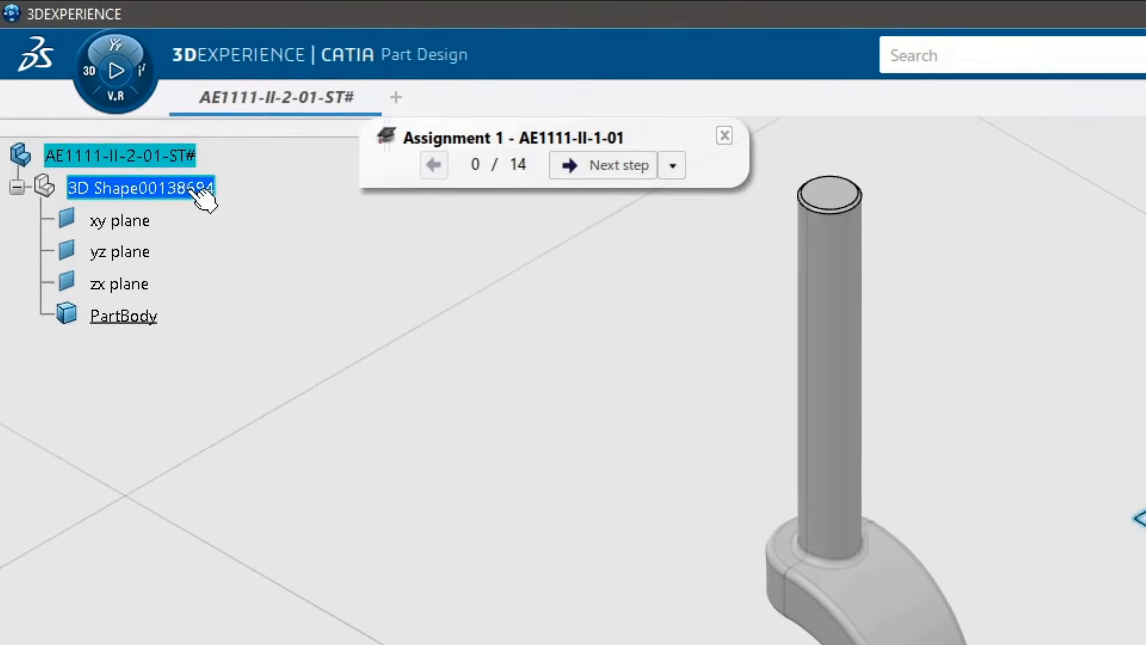
Step: Give the 3D shape the title AE1111-II-2-01-ST# and the description Nose Gear Fork
right_click(176, 109)
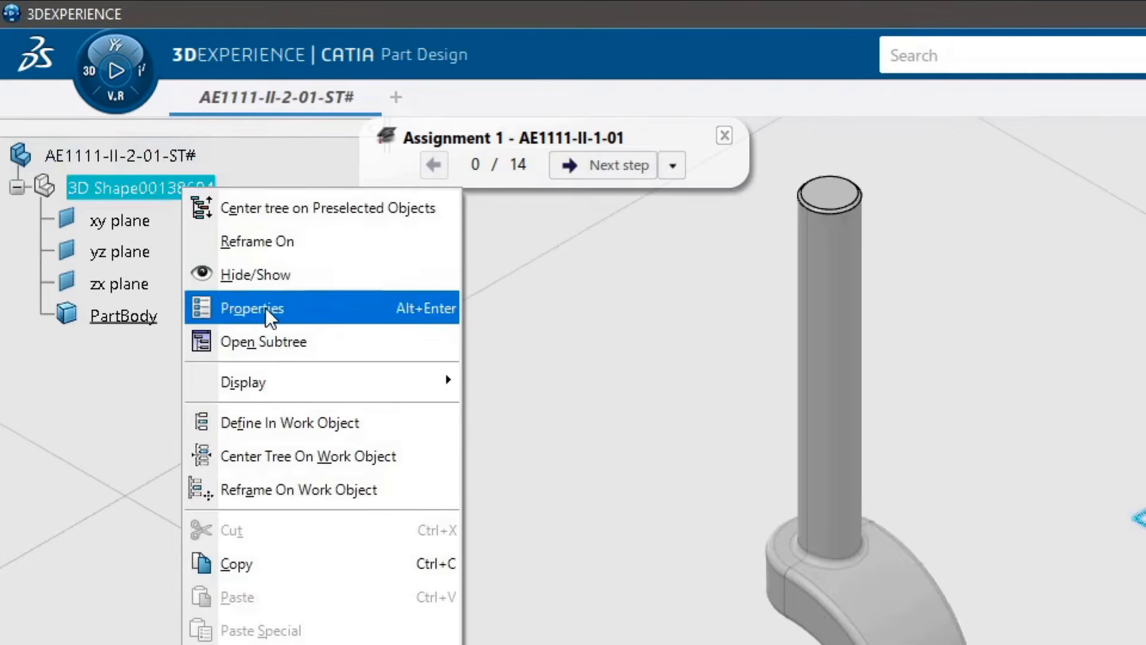
click(239, 308)
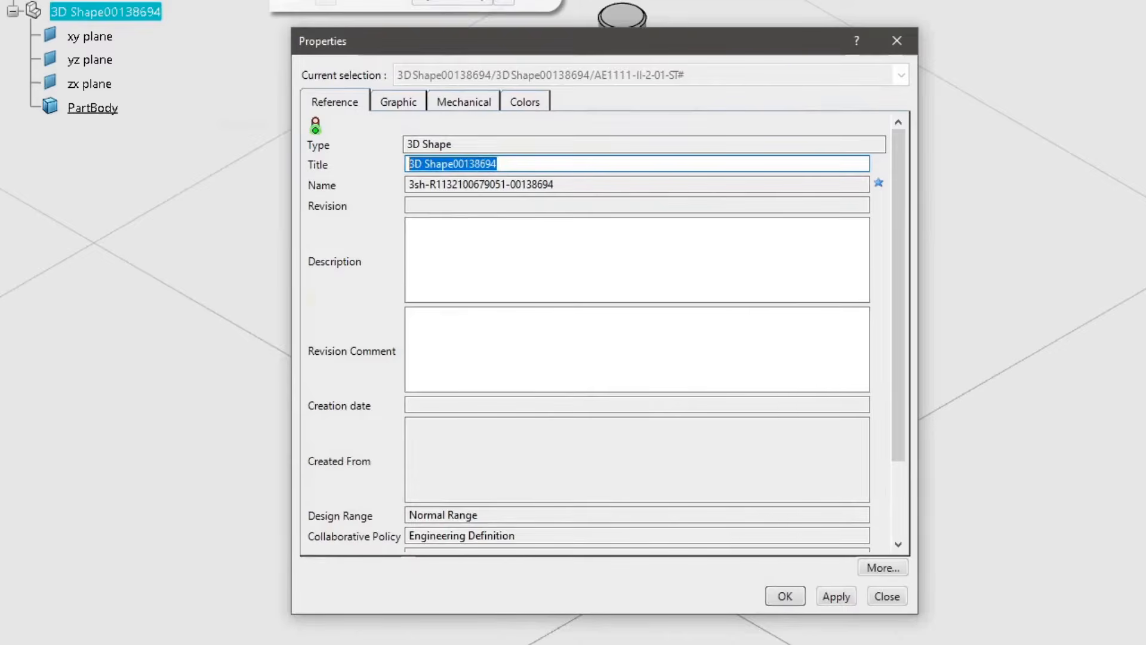
text(AE1111-II-2-01-ST#)
click(491, 263)
text(Nose Gear Fork)
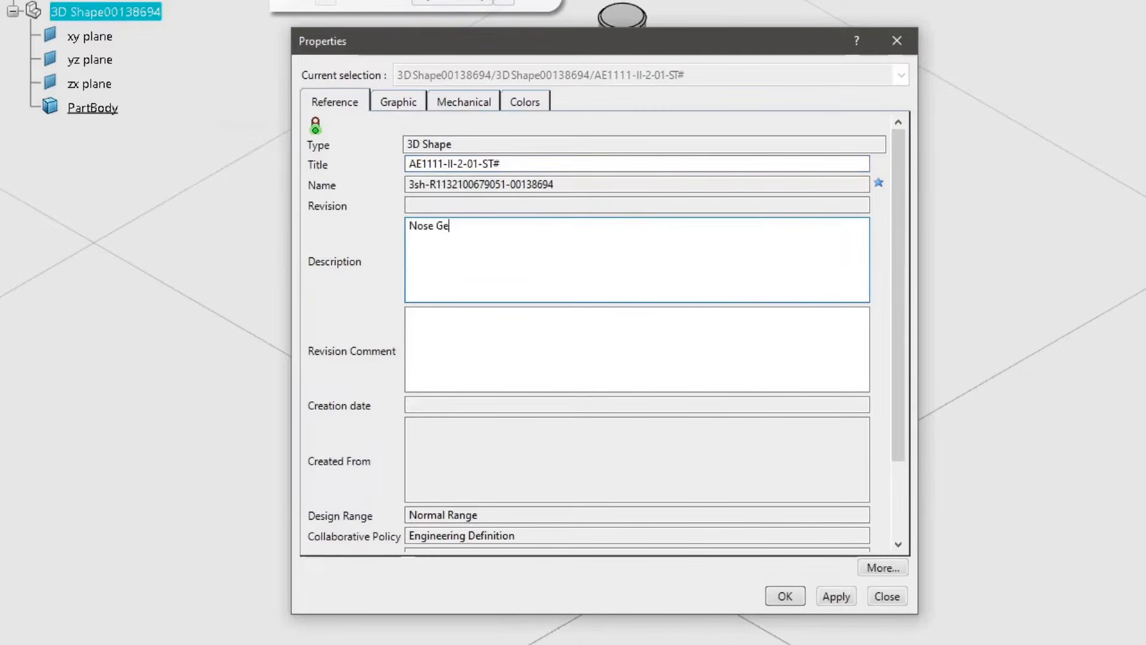
click(785, 597)
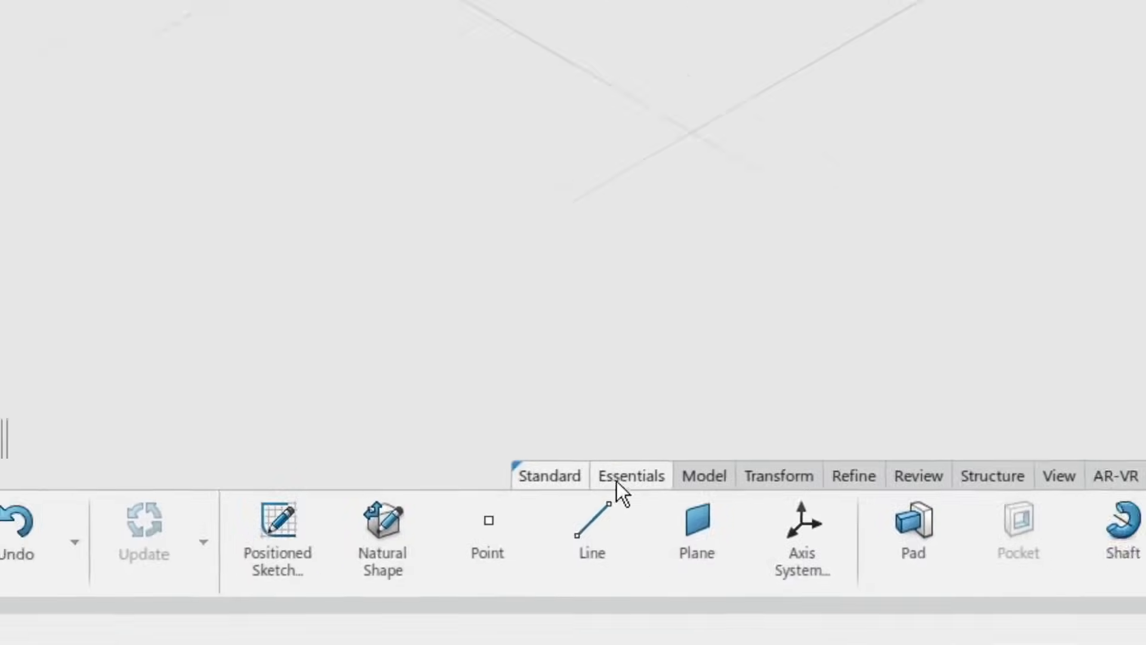
Step: Create a positioned sketch on the xy plane and draw a circle centred on the origin, about 101 mm in diameter
click(280, 517)
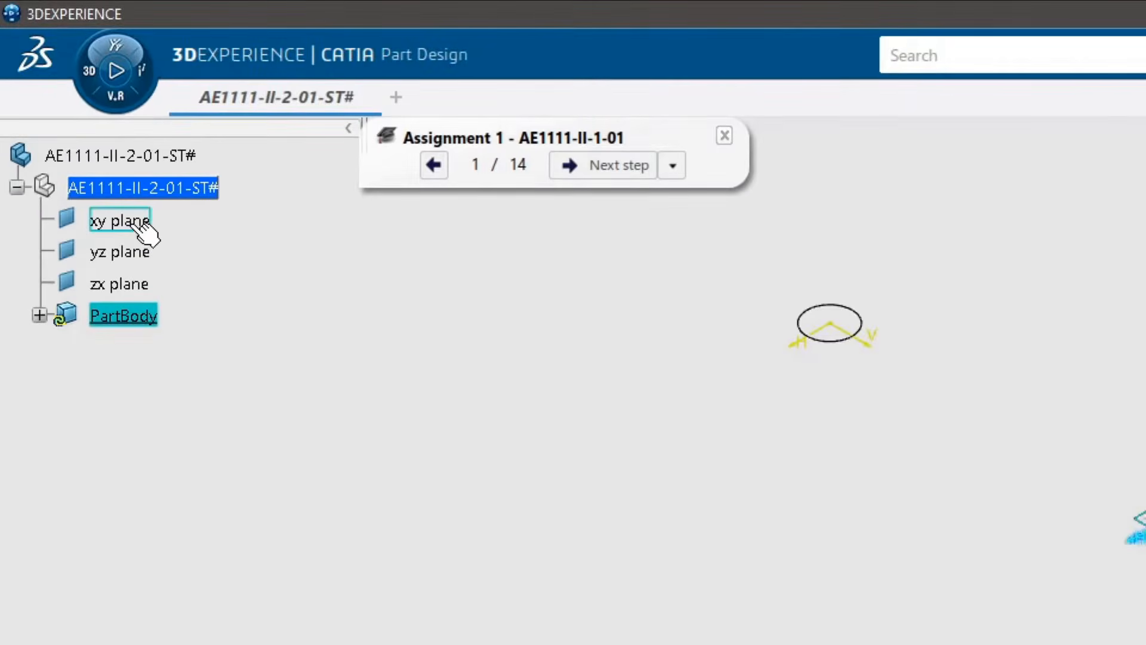
click(139, 224)
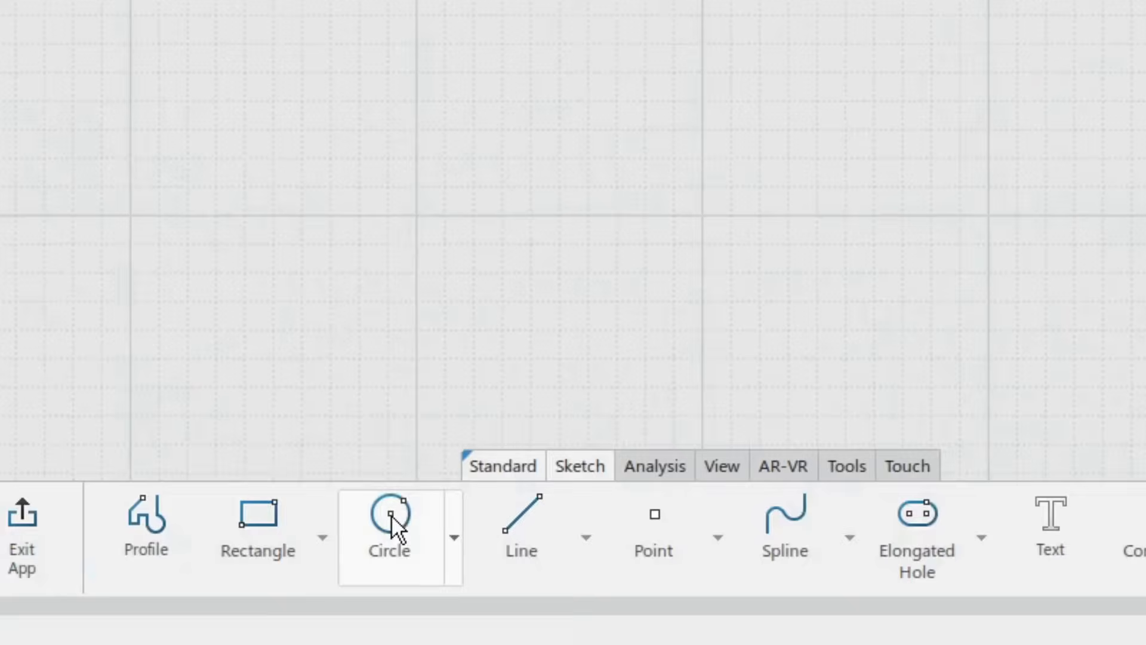
click(392, 517)
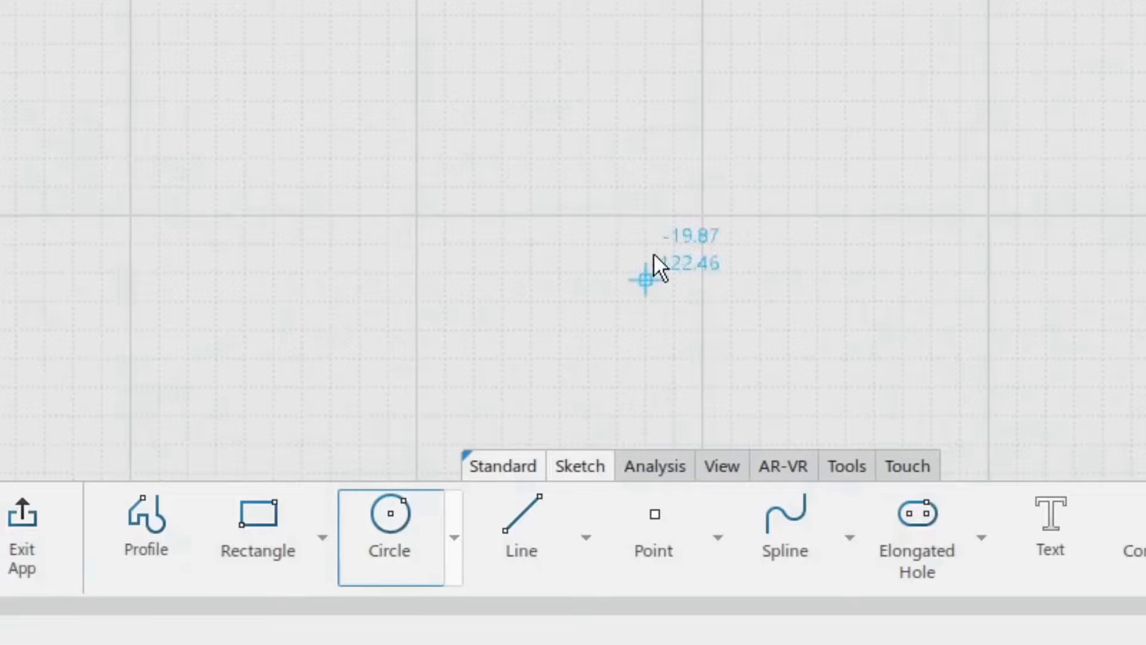
mouse_move(703, 39)
middle_down()
mouse_move(687, 127)
mouse_move(762, 71)
middle_up()
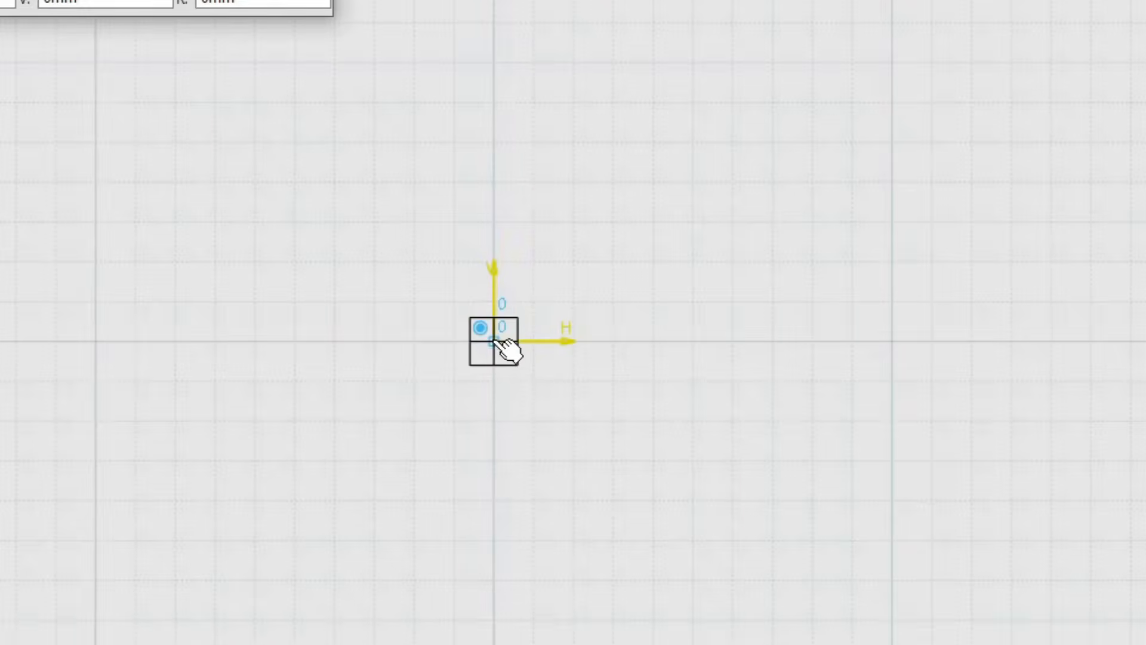
click(496, 340)
click(640, 203)
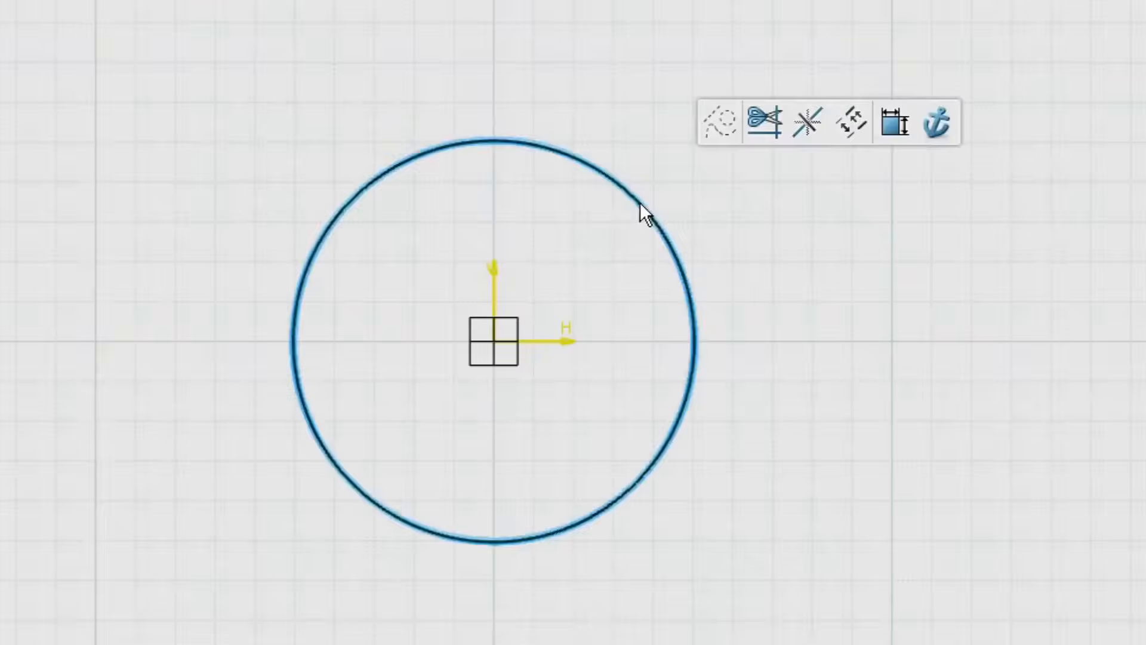
key(Escape)
mouse_move(692, 292)
mouse_down()
mouse_move(776, 256)
mouse_move(638, 309)
mouse_move(780, 274)
mouse_move(670, 310)
mouse_move(711, 289)
mouse_move(705, 295)
mouse_up()
click(730, 294)
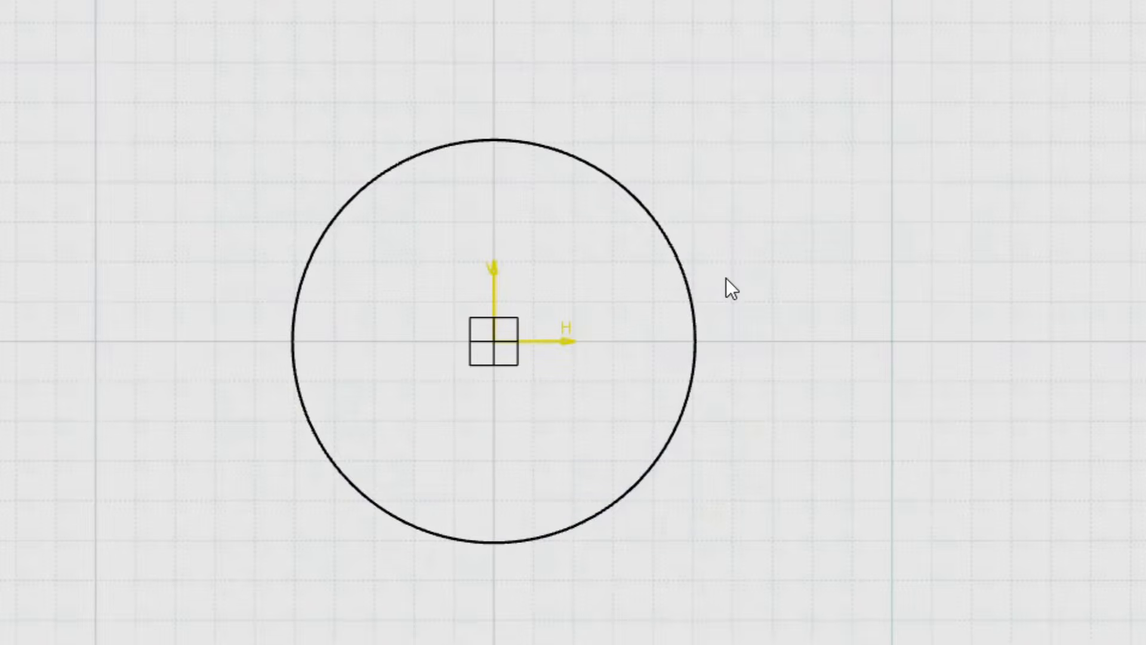
Step: Add a diameter constraint to the circle and set it to 40 mm
click(688, 281)
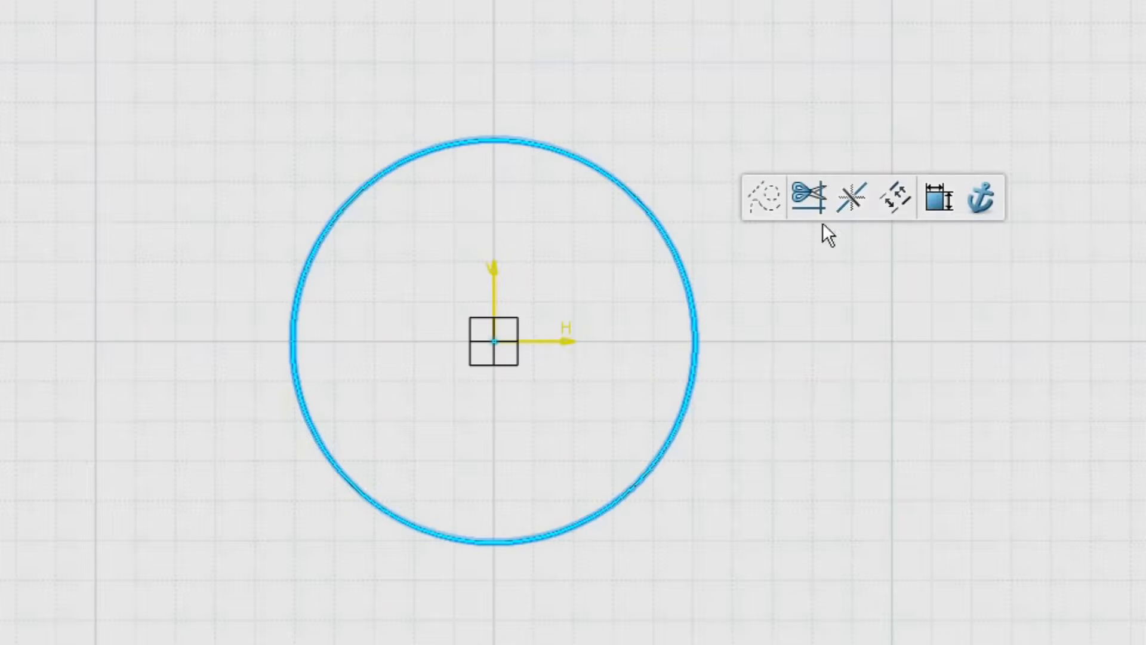
click(937, 200)
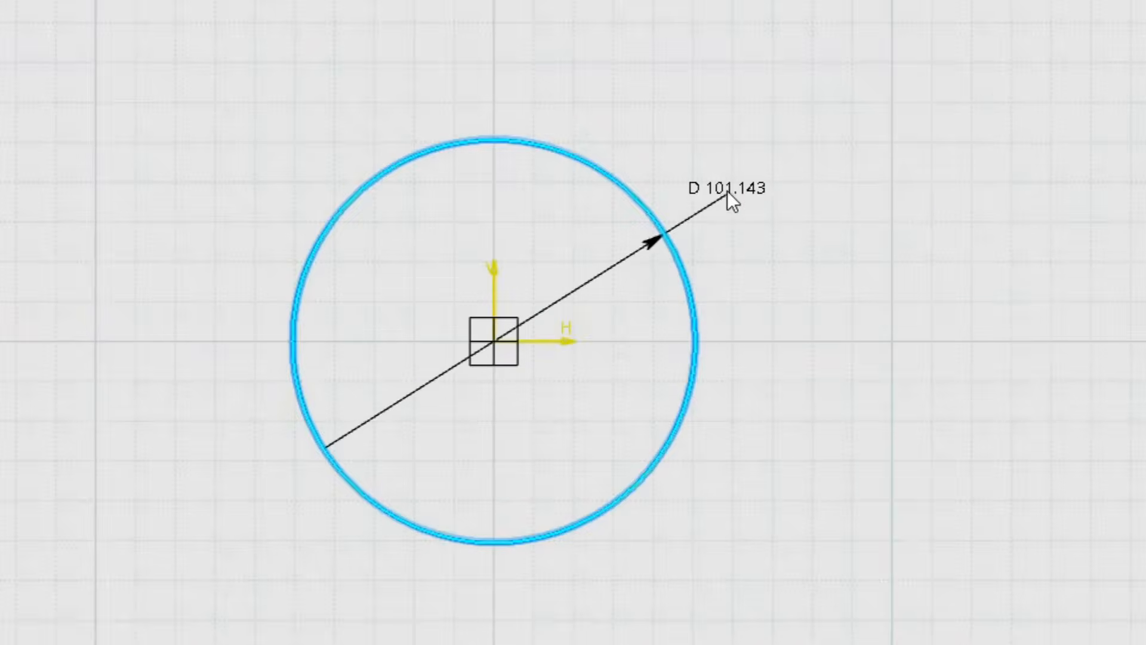
click(727, 191)
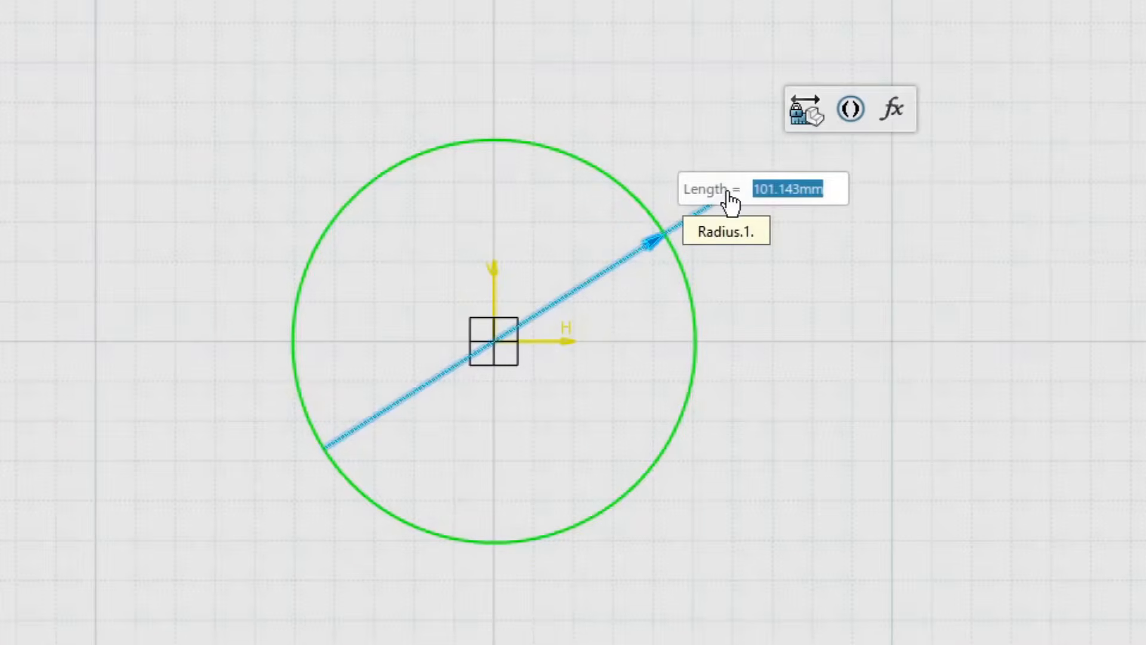
text(40)
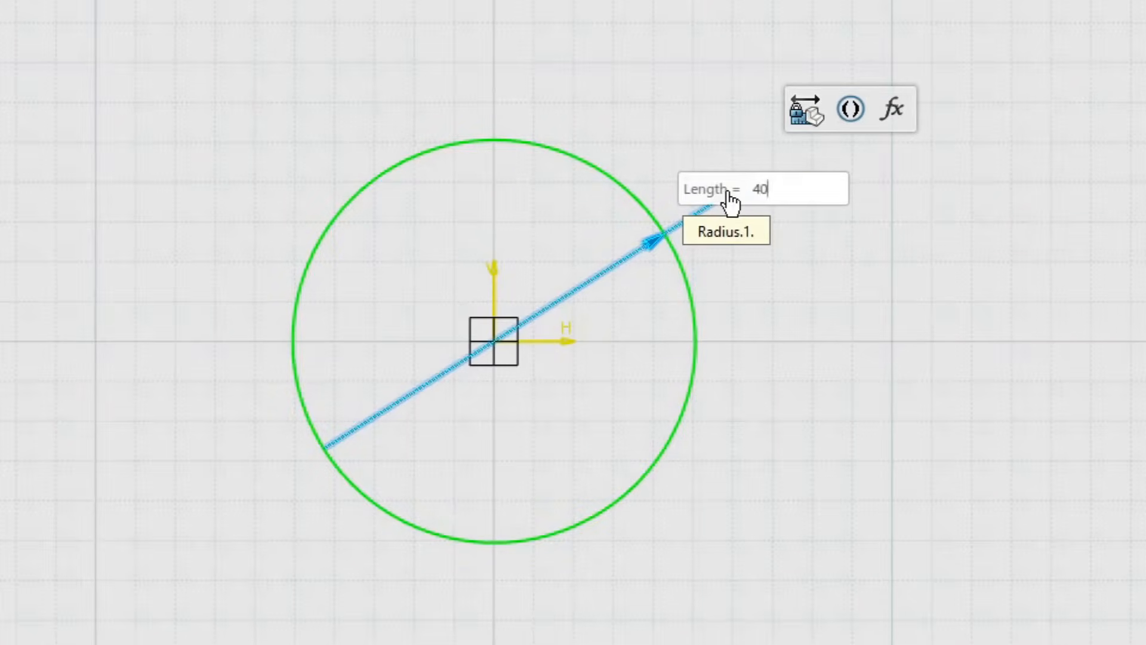
key(Return)
click(705, 313)
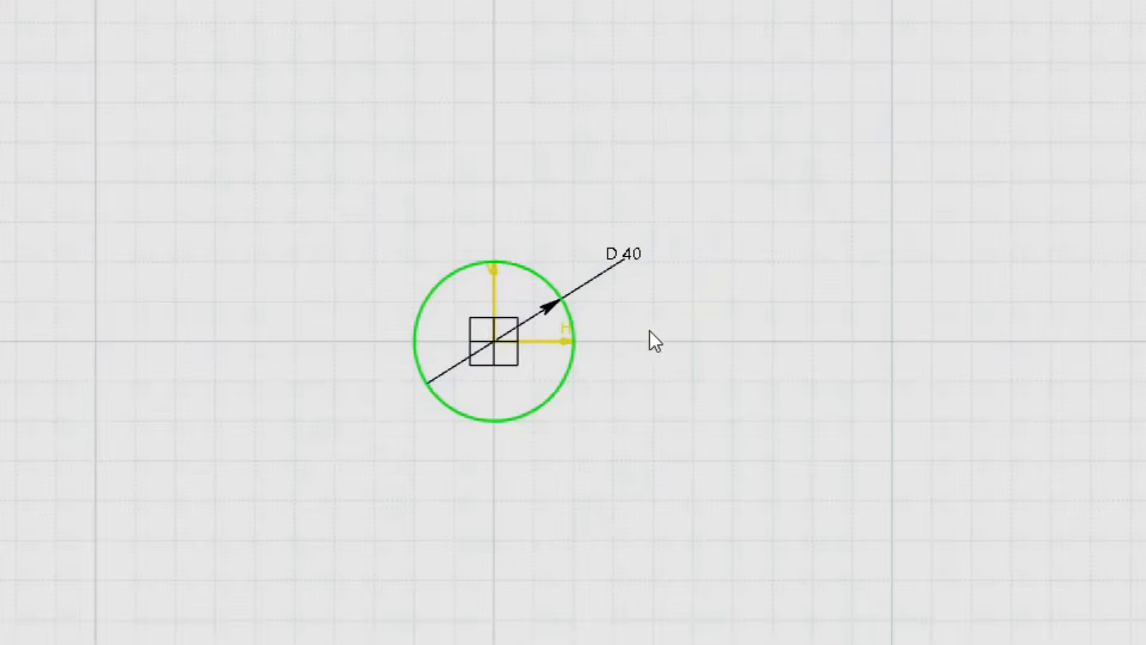
mouse_move(650, 331)
middle_down()
mouse_move(691, 269)
mouse_move(723, 255)
middle_up()
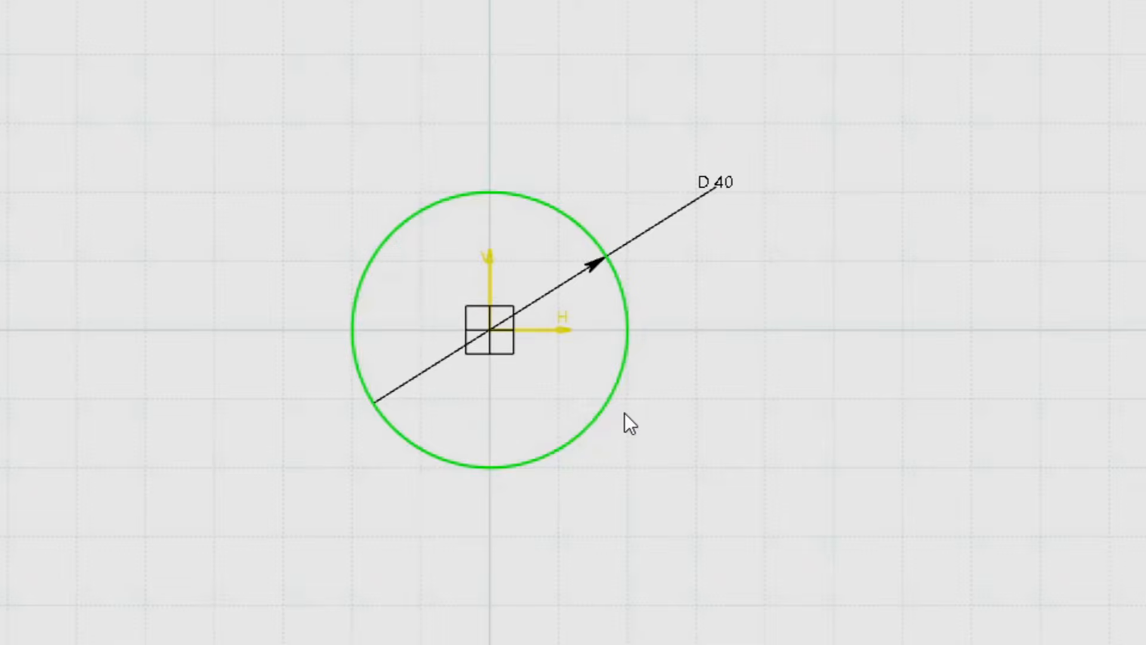
Step: Check the sketch's solving status and exit the sketch
click(468, 466)
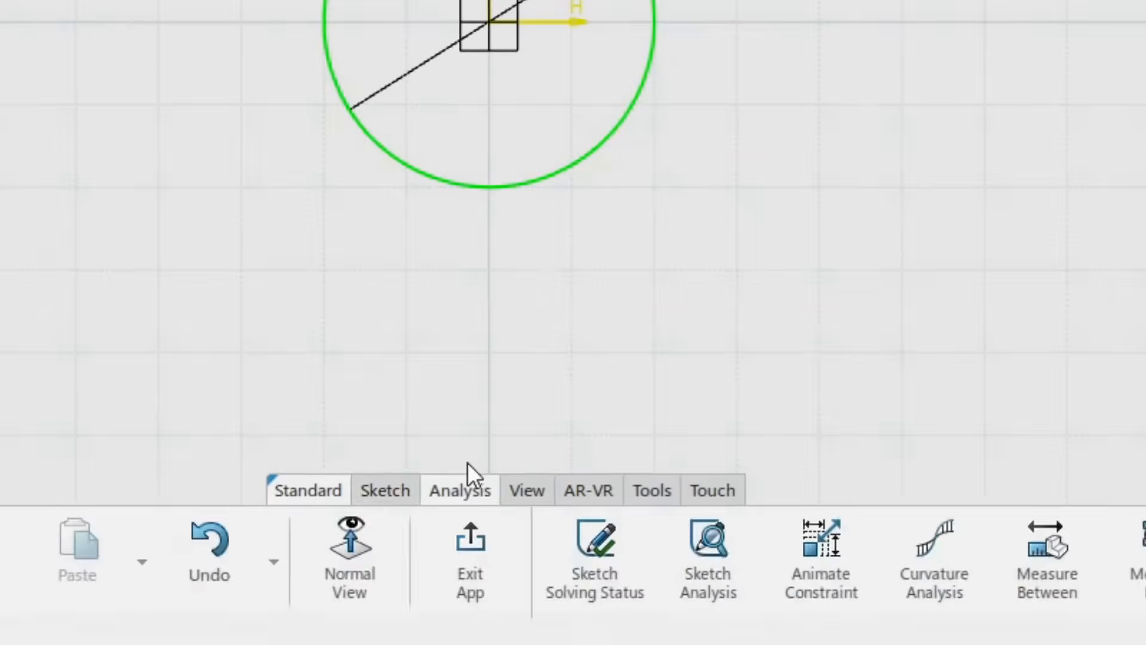
click(593, 549)
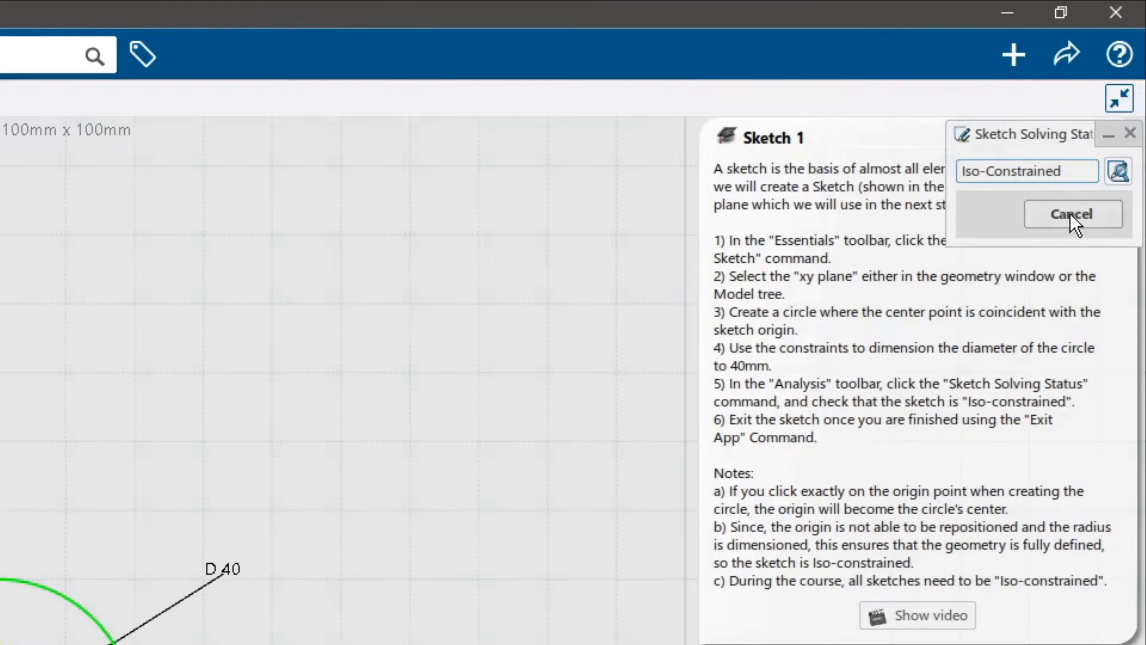
click(1070, 215)
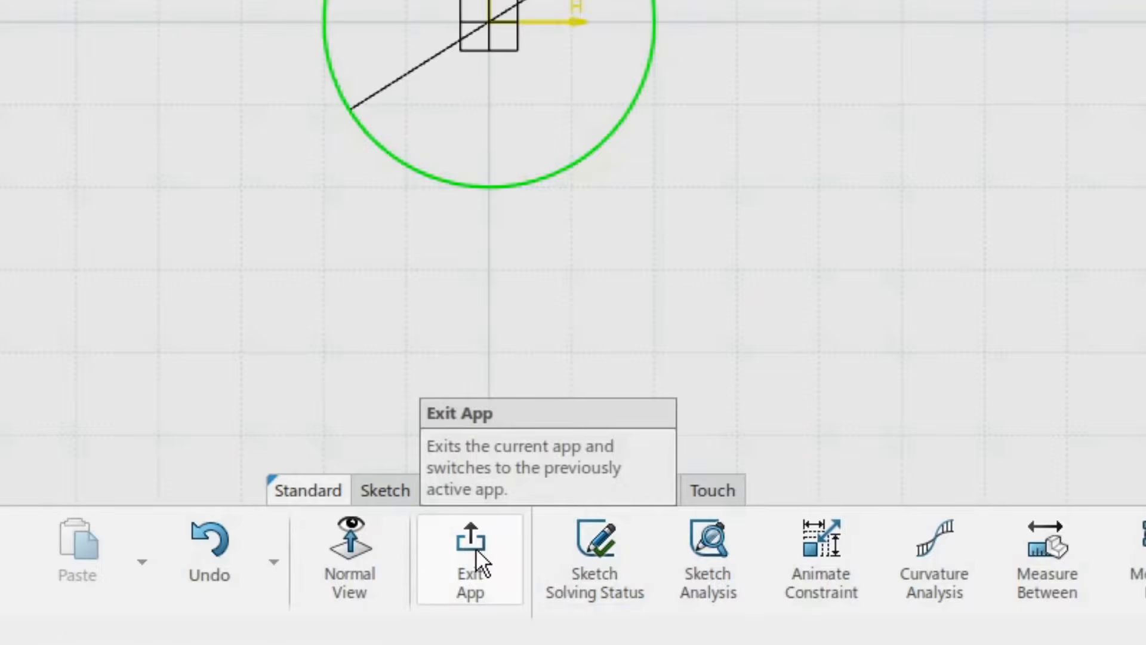
click(477, 550)
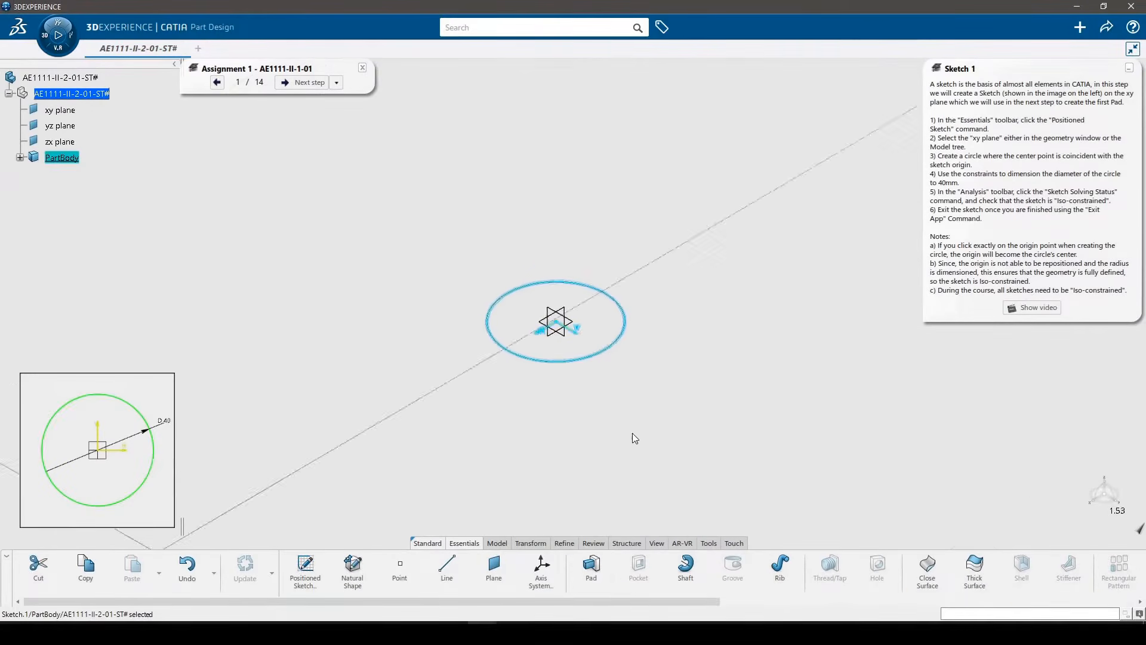
Step: Start a Pad from Sketch.1 with the first limit of type Dimension and a length of 100 mm
scroll(632, 432, down, 5)
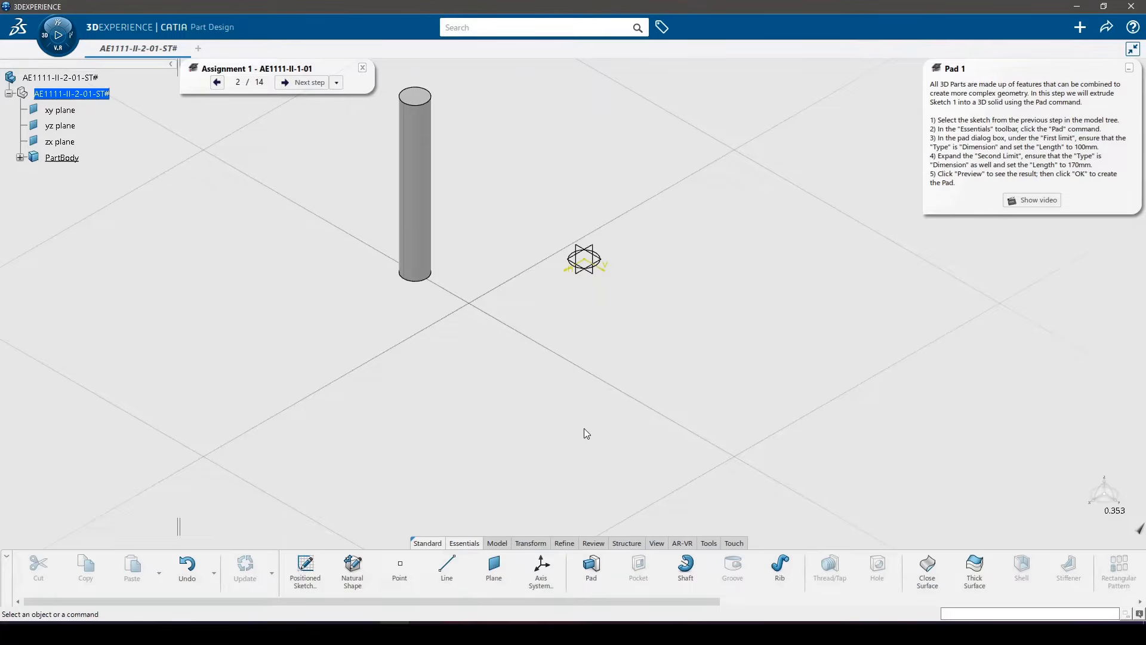
click(19, 158)
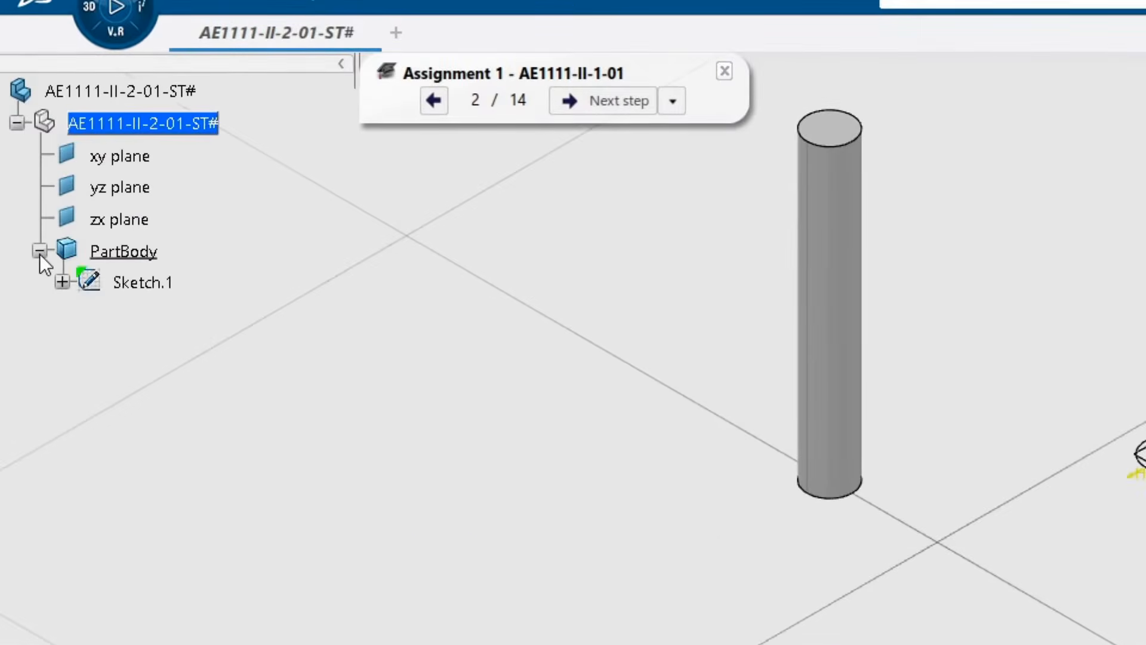
click(151, 283)
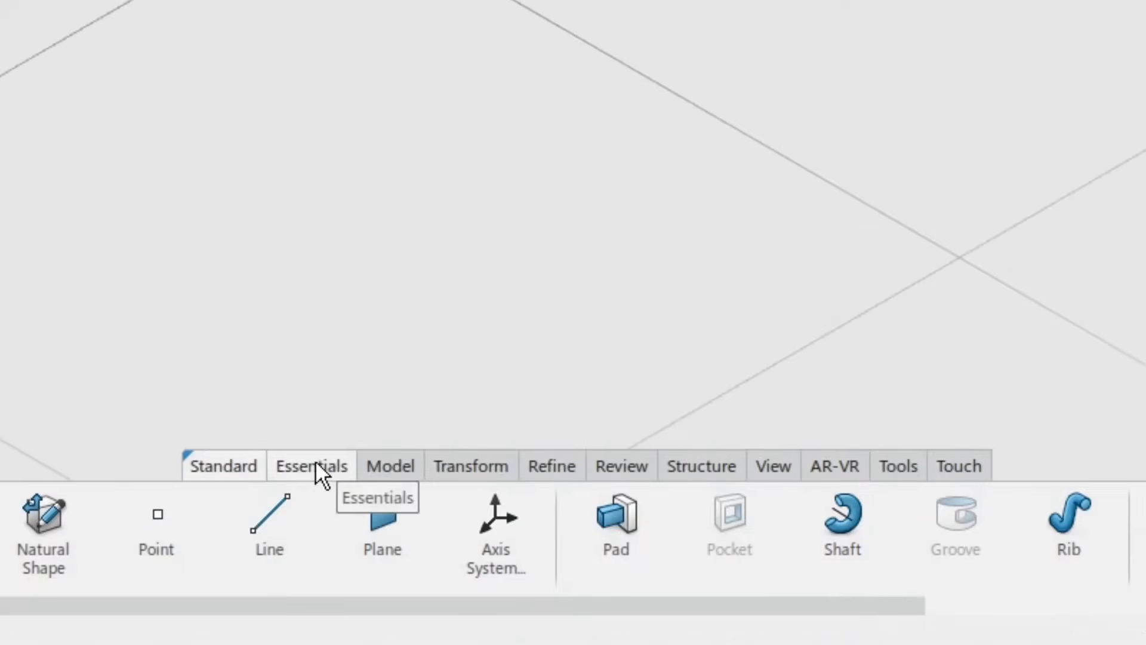
click(624, 530)
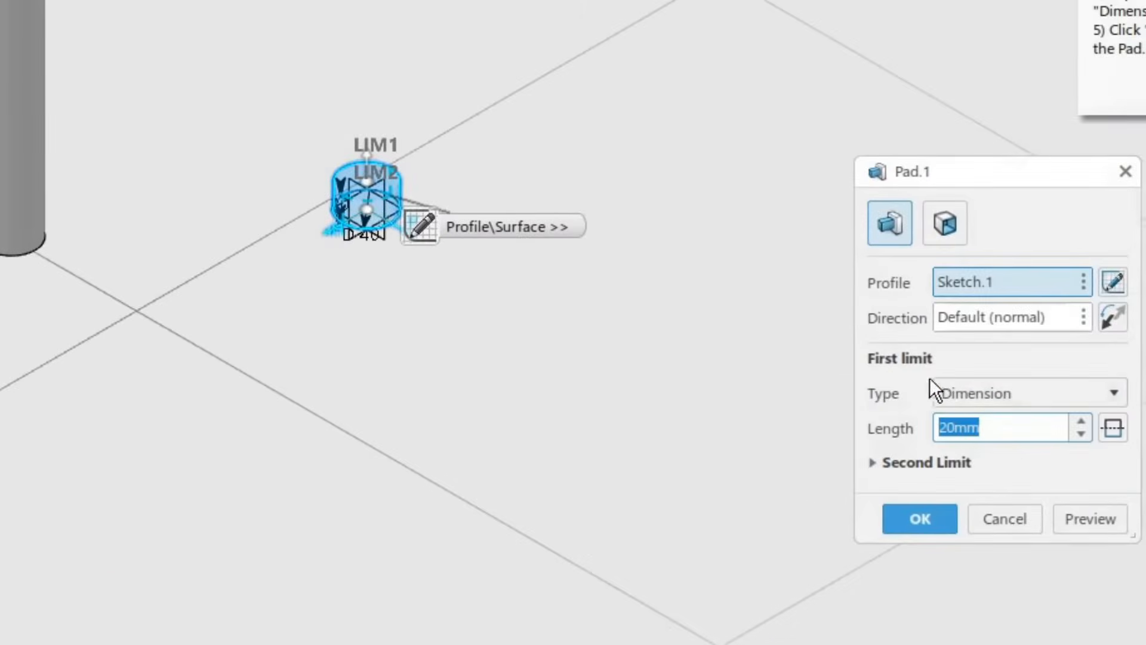
click(1026, 391)
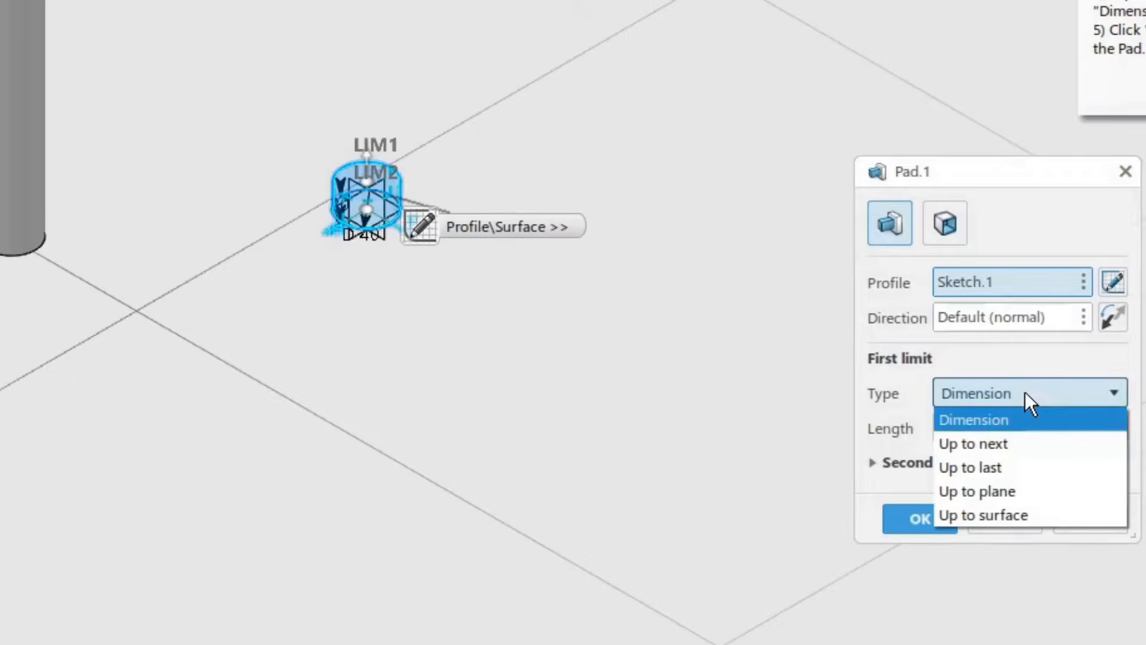
click(1010, 424)
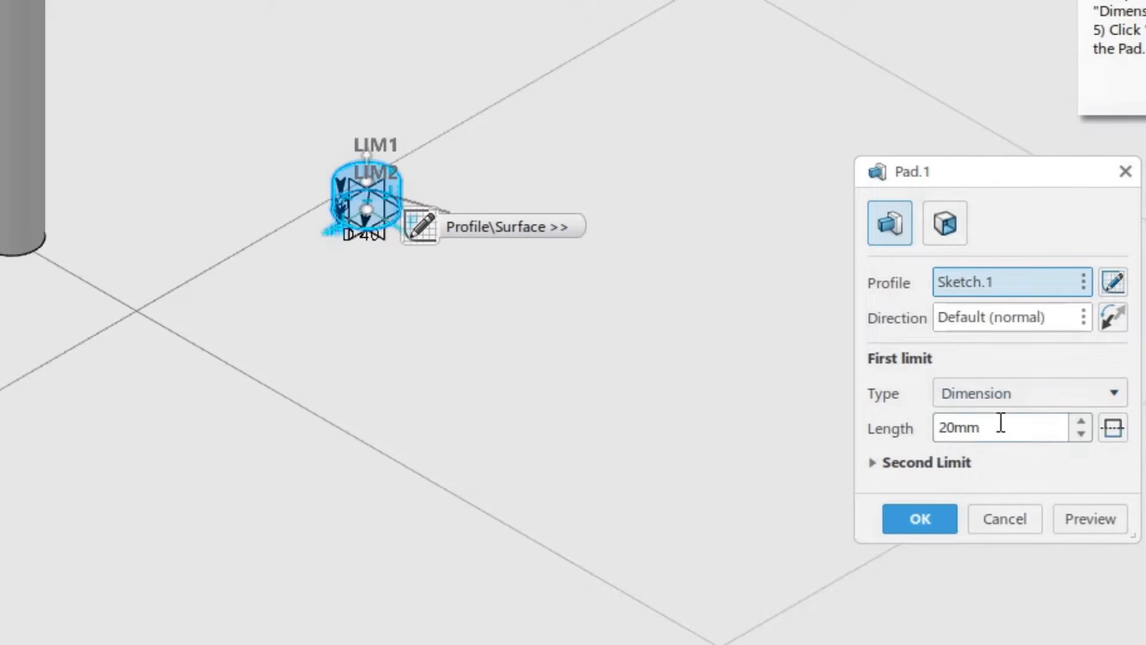
drag(1001, 428, 884, 429)
text(100)
key(Return)
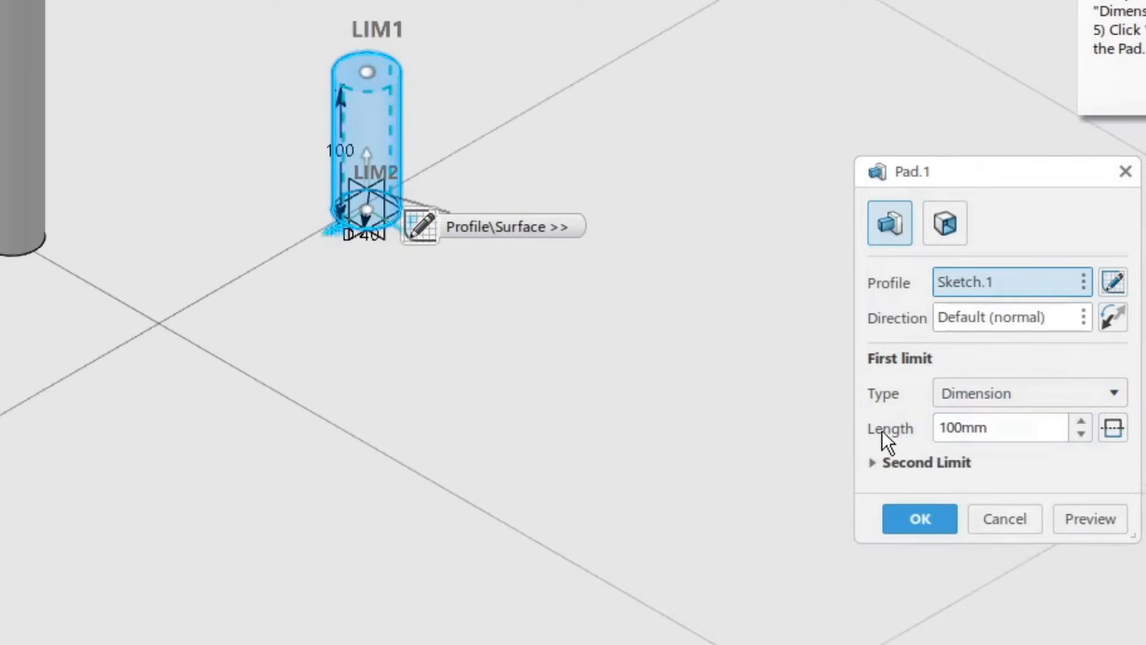
Step: Set the pad's second limit length to 170 mm and preview the result
click(907, 465)
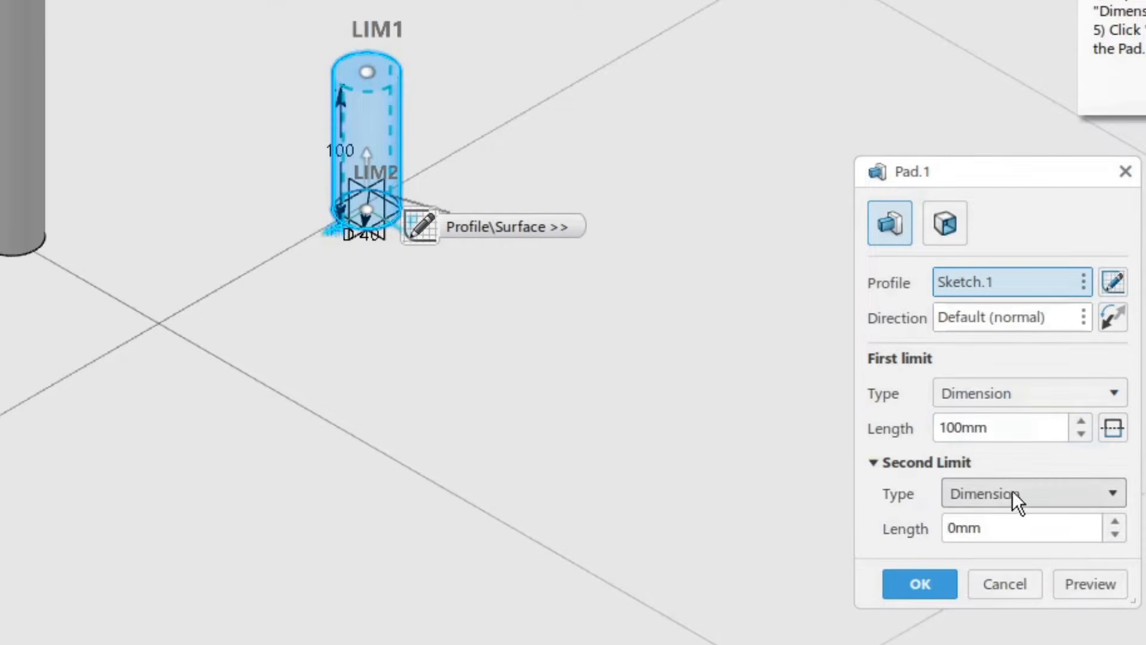
drag(1003, 528, 908, 525)
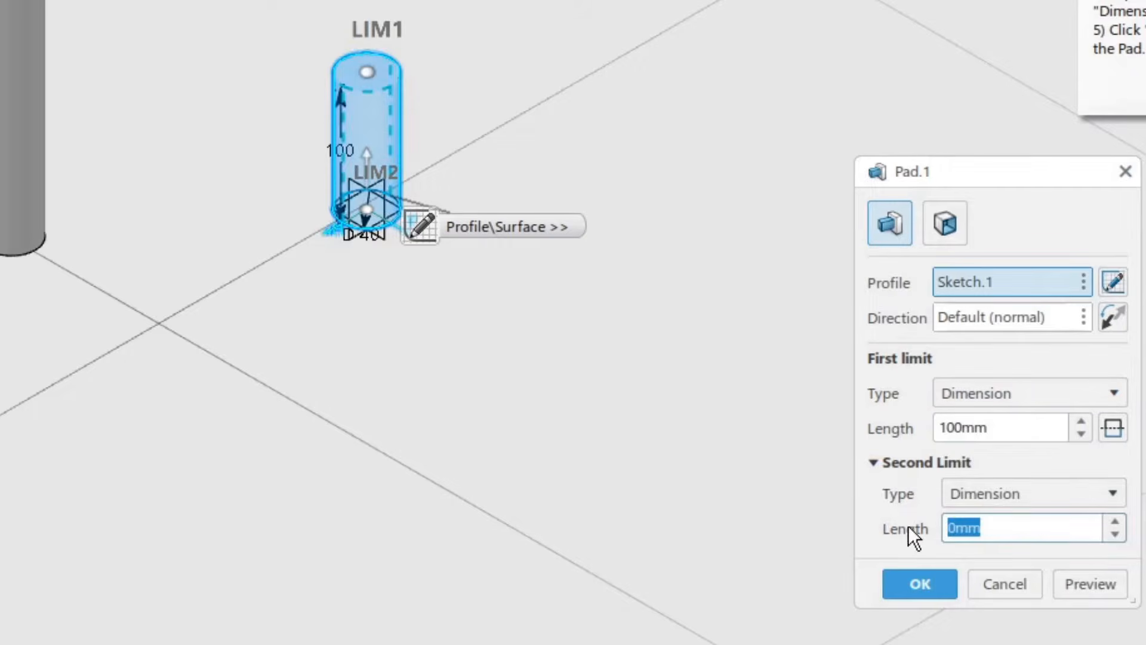
text(170)
key(Return)
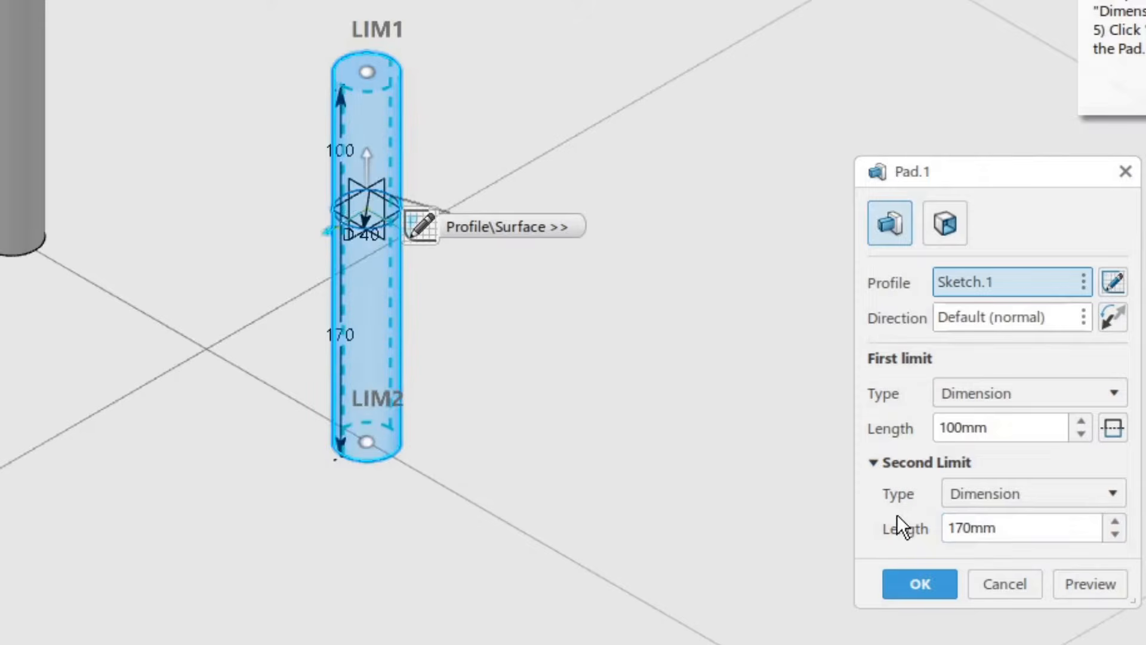
click(1084, 582)
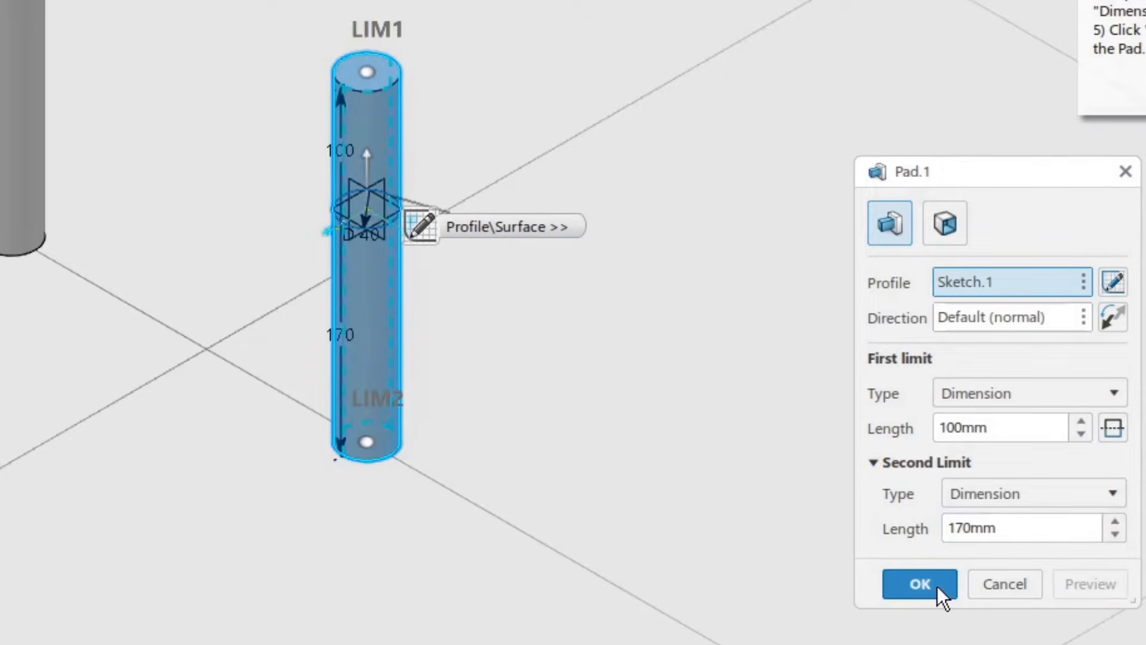
Step: Confirm the pad and open a positioned sketch on the yz plane
click(921, 584)
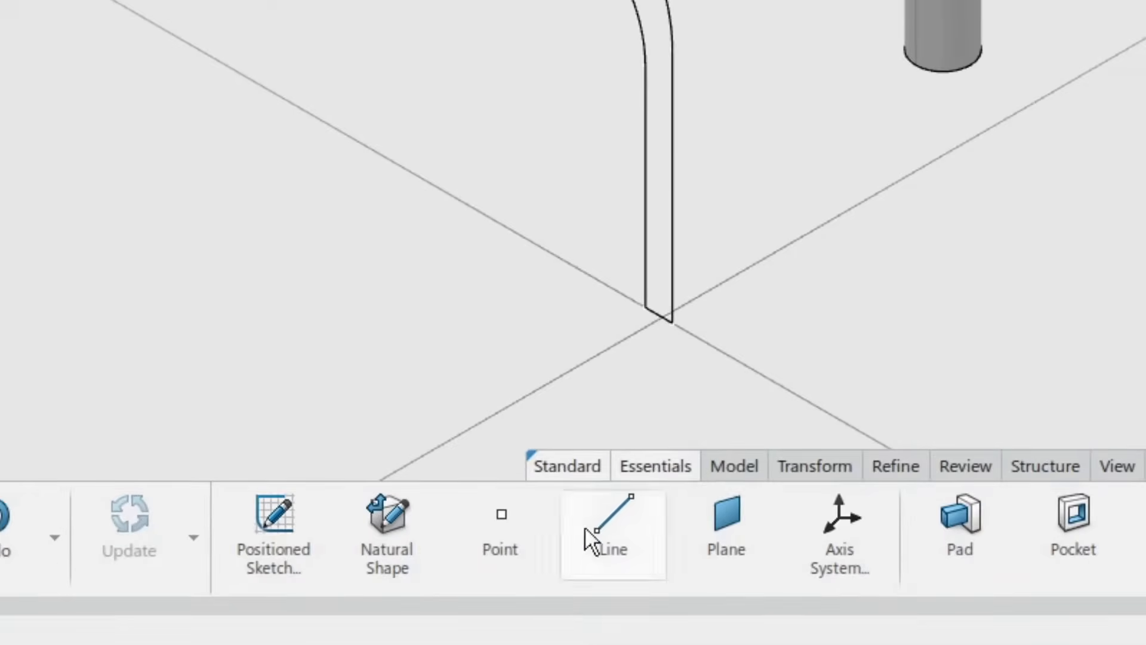
click(275, 522)
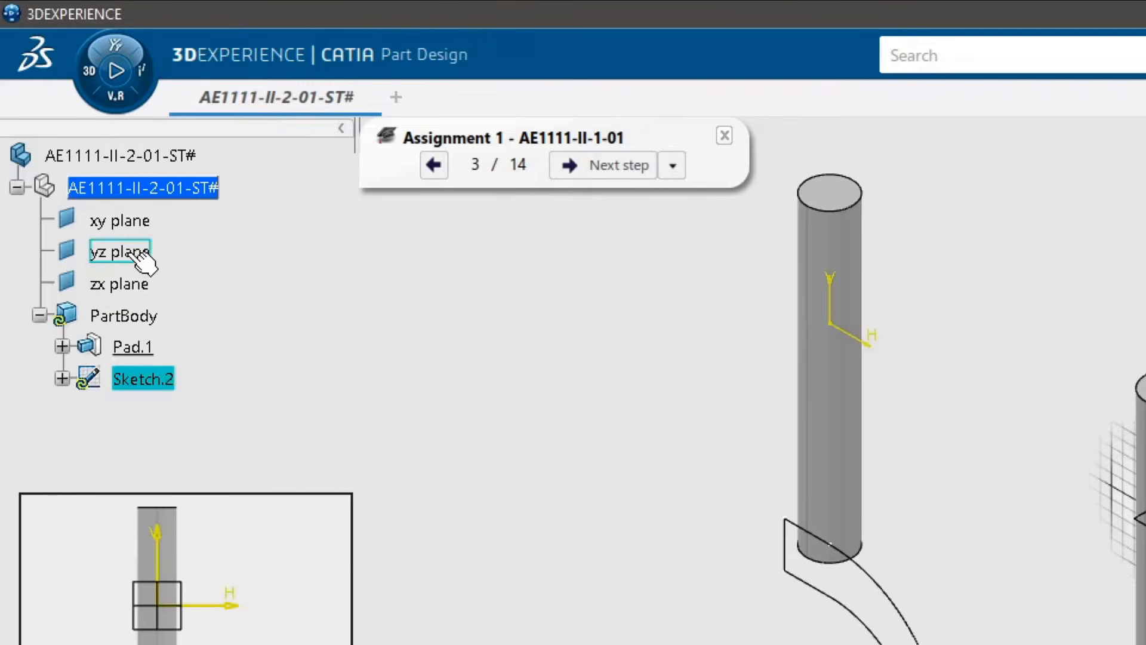
click(129, 252)
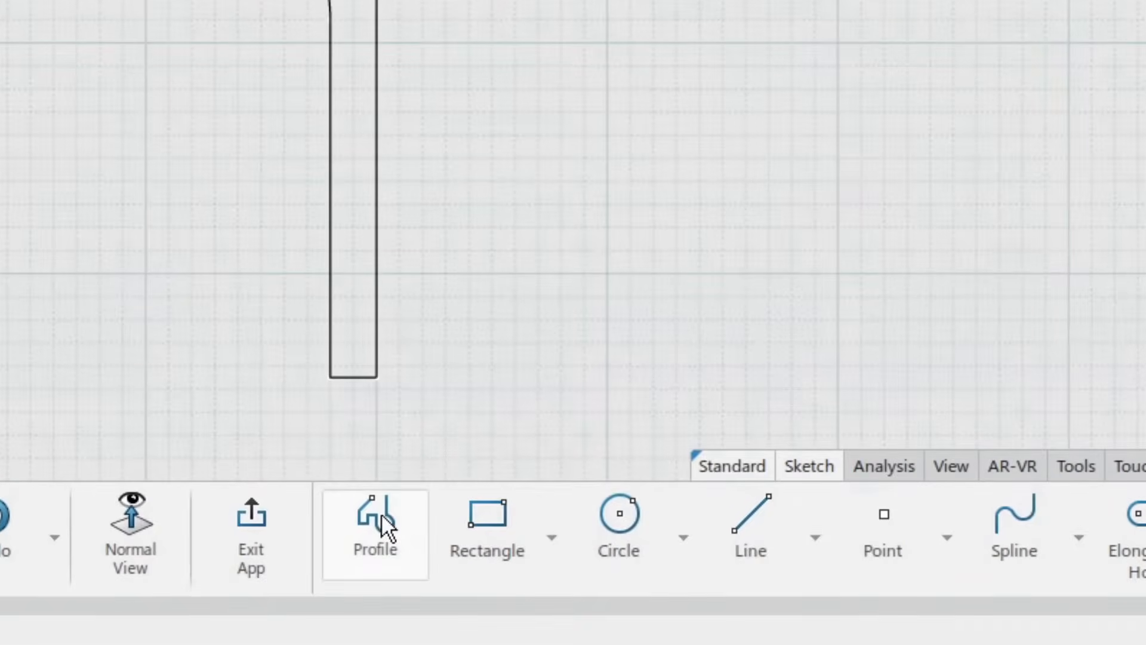
Step: Start a profile below the pad with a horizontal line followed by a tangent arc of about 63 mm radius curving downward
click(380, 526)
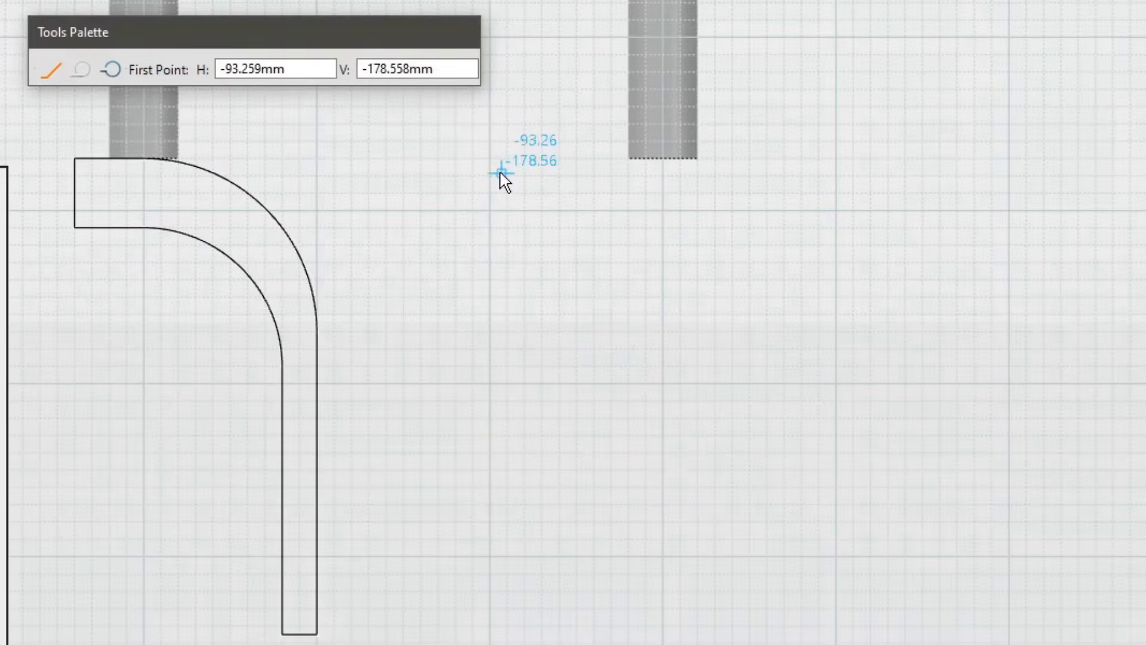
click(569, 175)
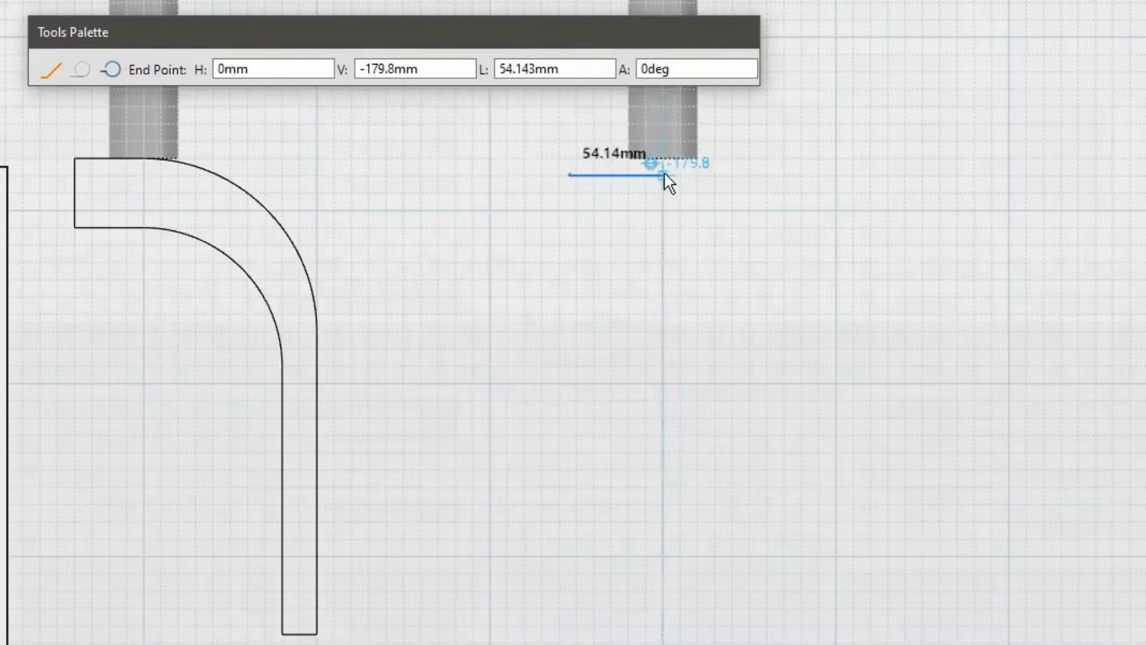
click(718, 175)
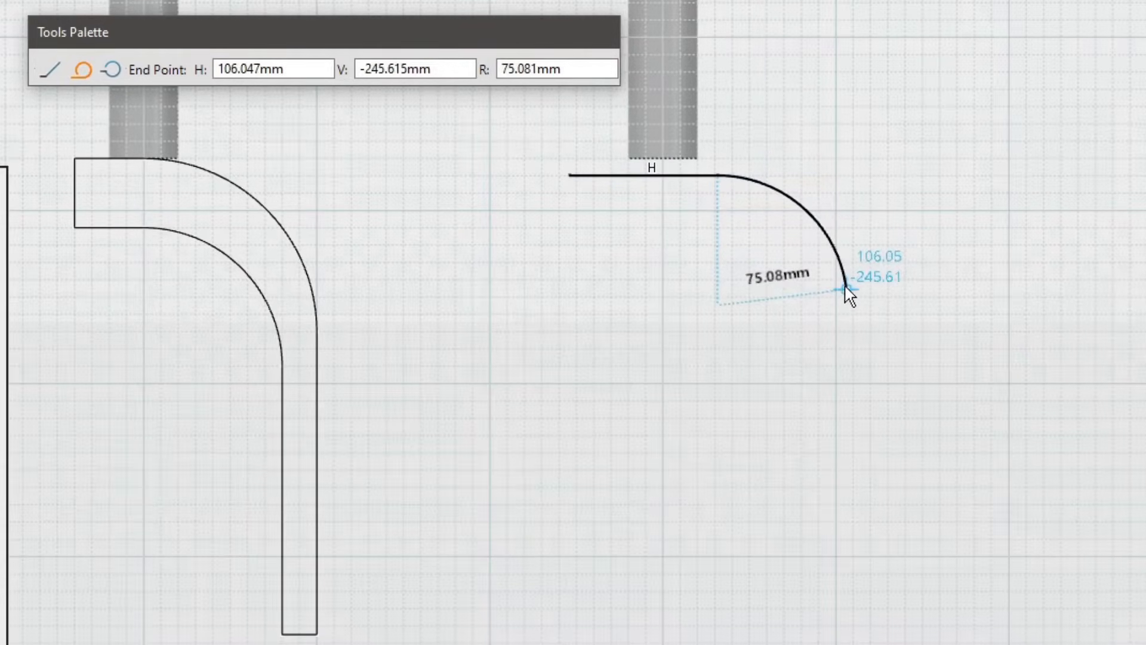
key(ctrl+z)
click(810, 175)
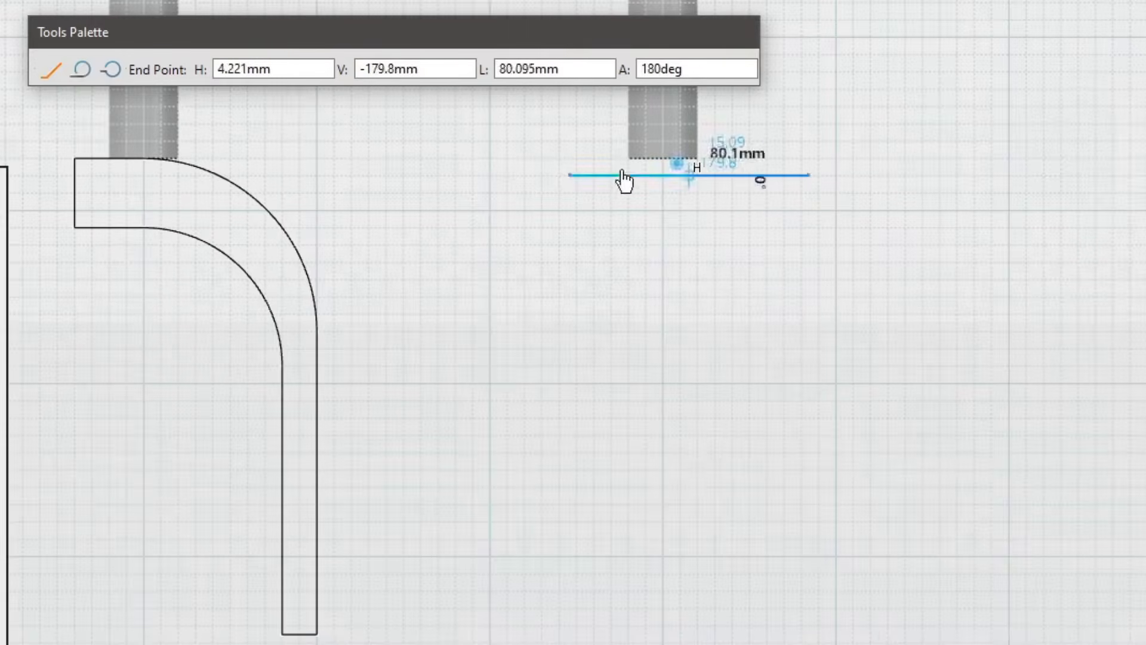
click(88, 70)
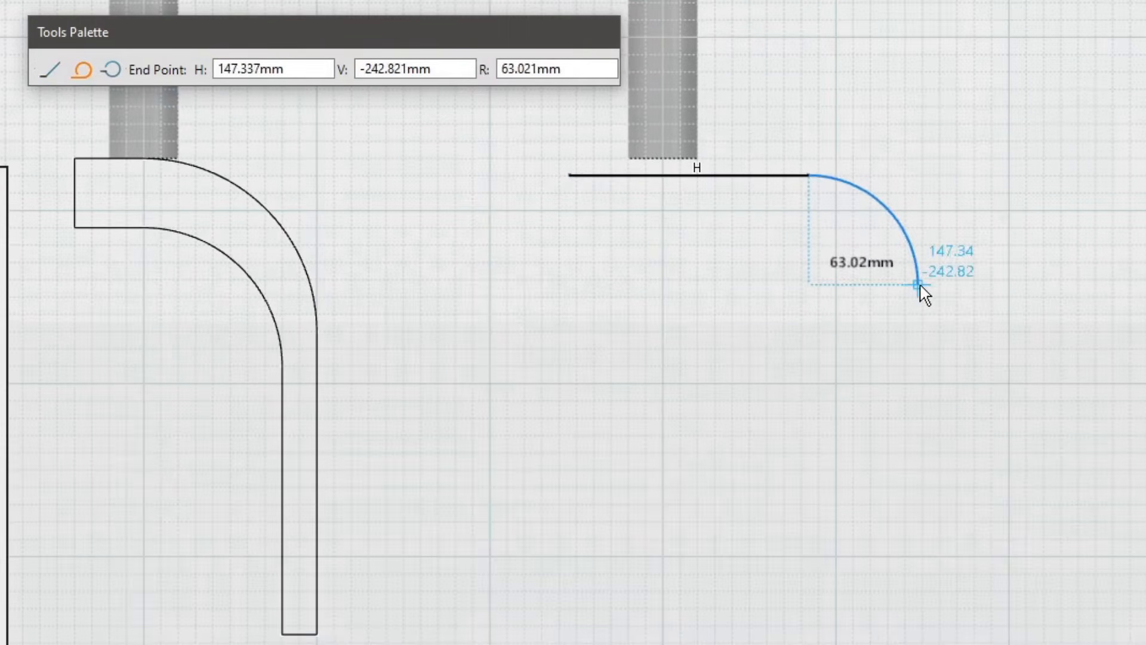
click(918, 285)
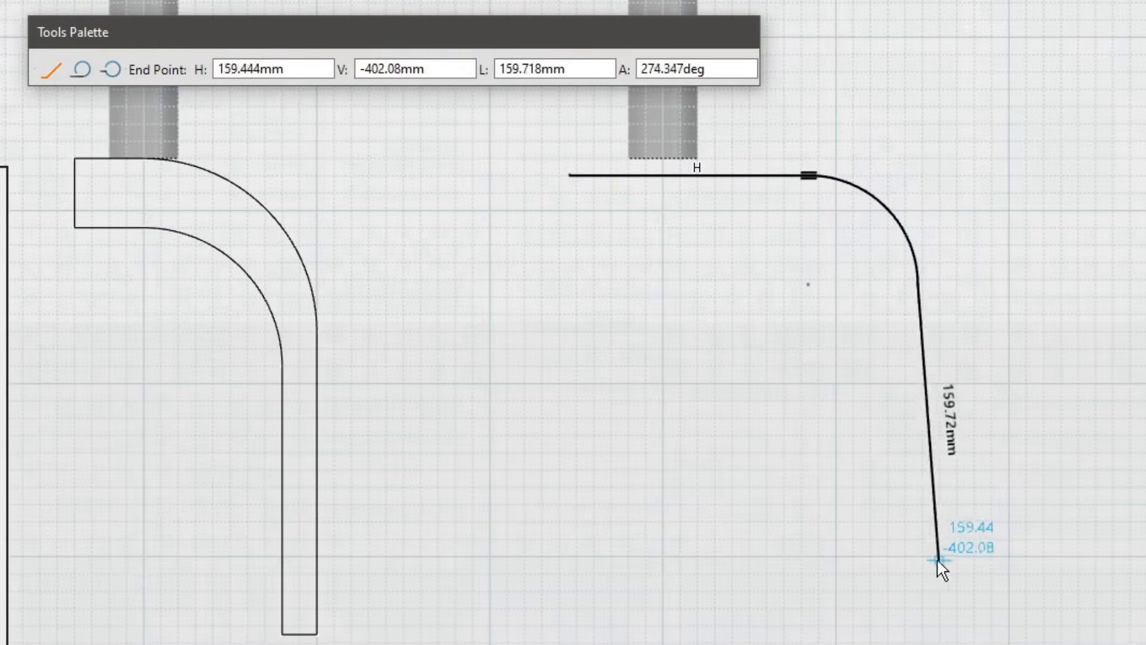
Step: Continue the profile with a long vertical line down, a horizontal end line about 45 mm long, and a shorter vertical line back up
click(918, 627)
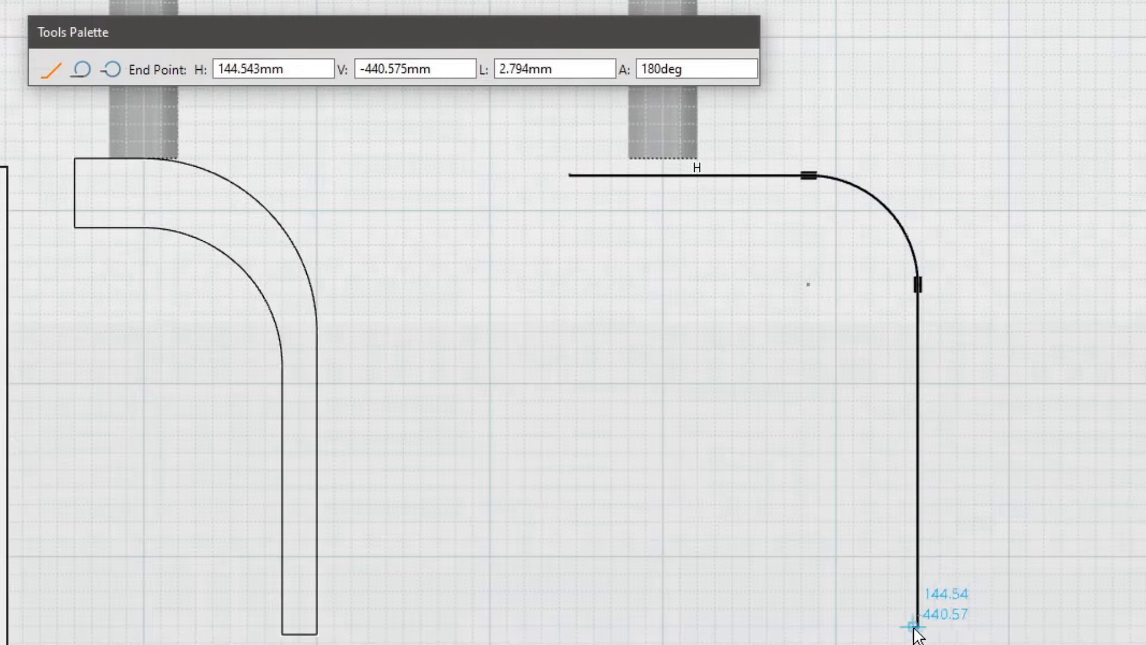
click(839, 626)
click(840, 338)
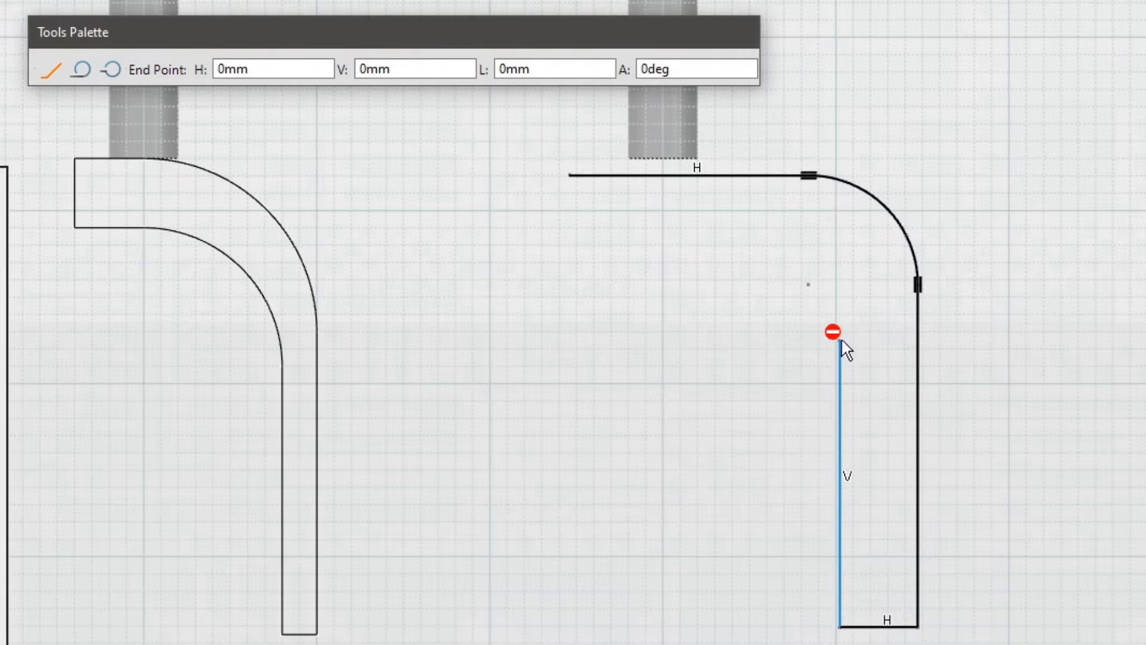
Step: Close the profile with a tangent inner arc, a horizontal line ending below the start point, and a vertical line to that point
drag(841, 339, 749, 251)
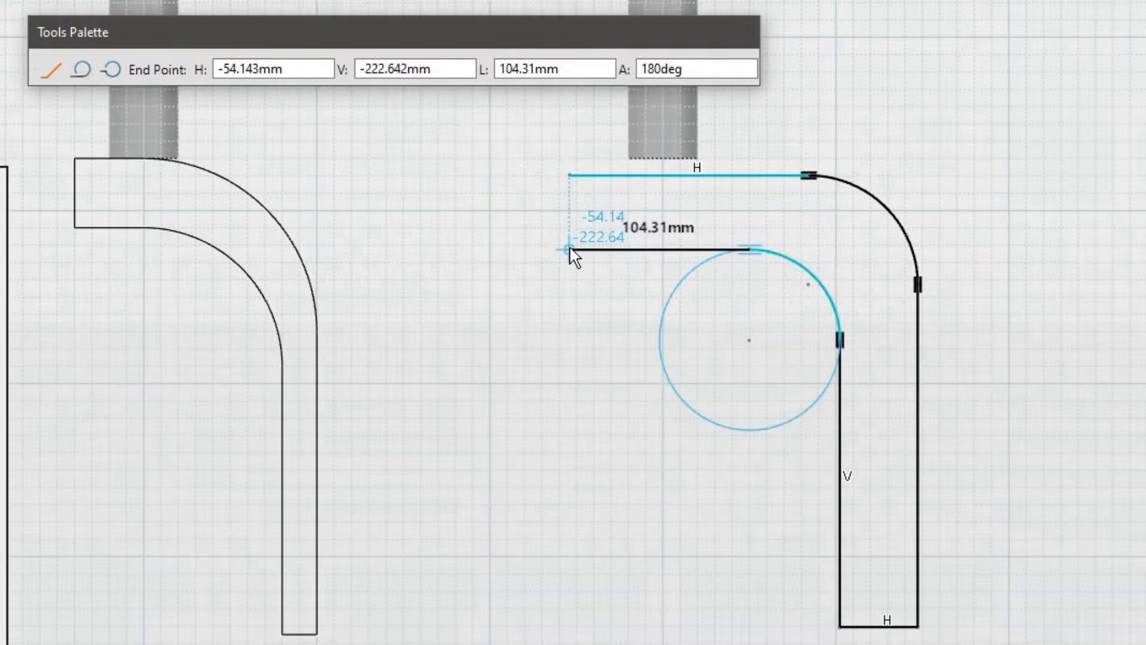
click(571, 250)
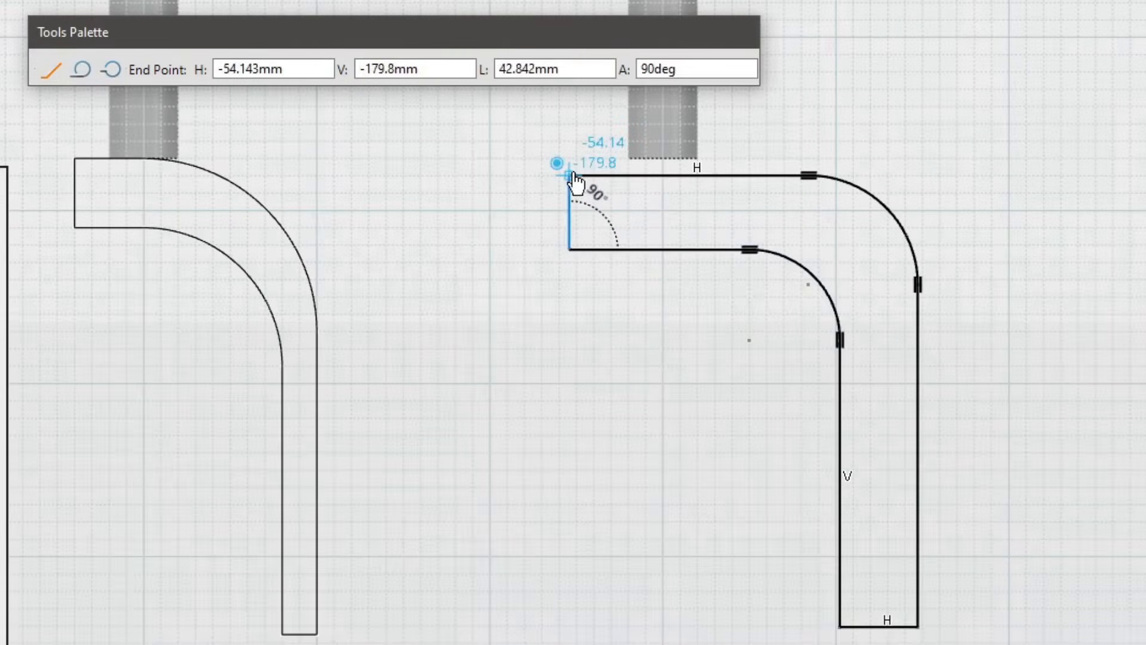
click(572, 176)
click(647, 363)
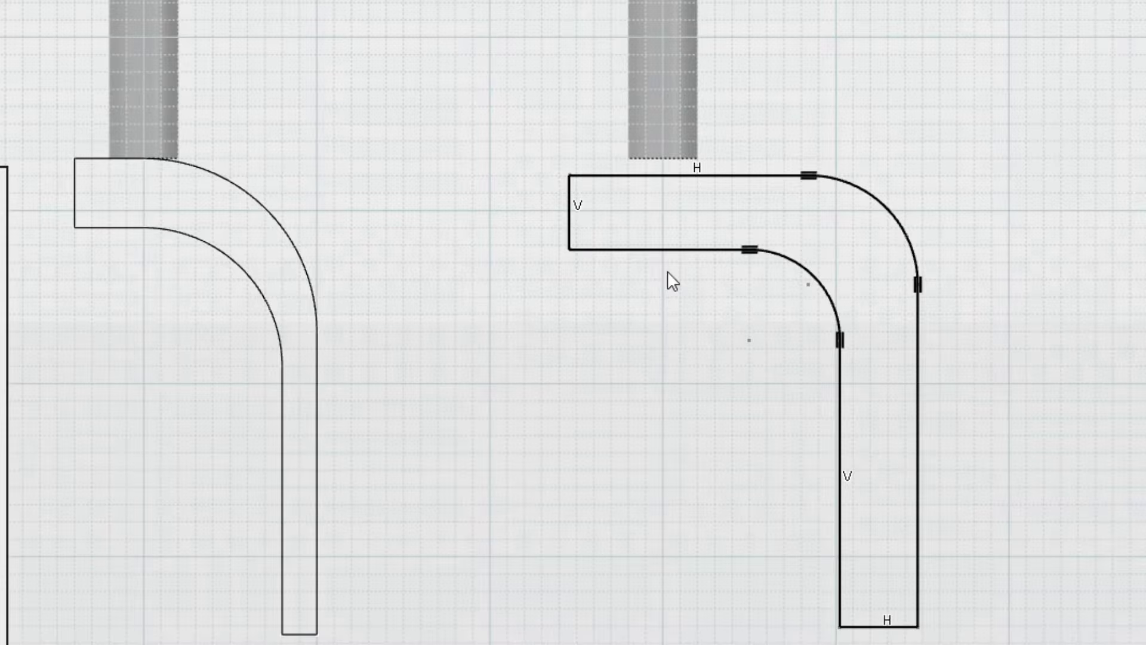
Step: Constrain the lower horizontal line of the profile to horizontal and the outer long line to vertical
right_click(667, 250)
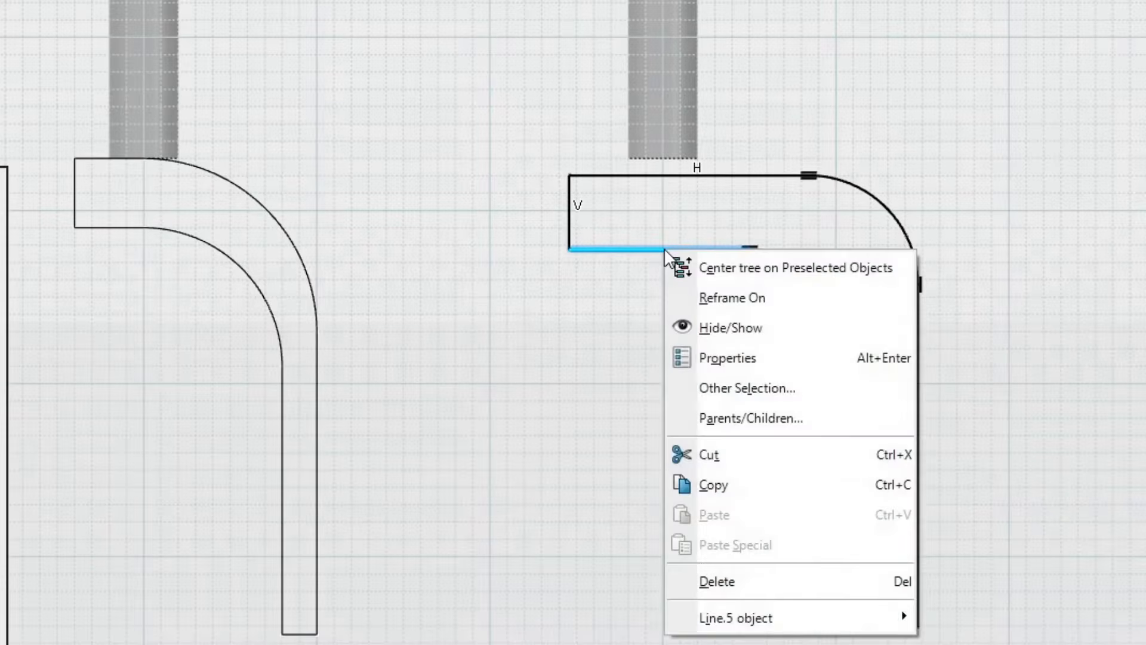
mouse_move(792, 617)
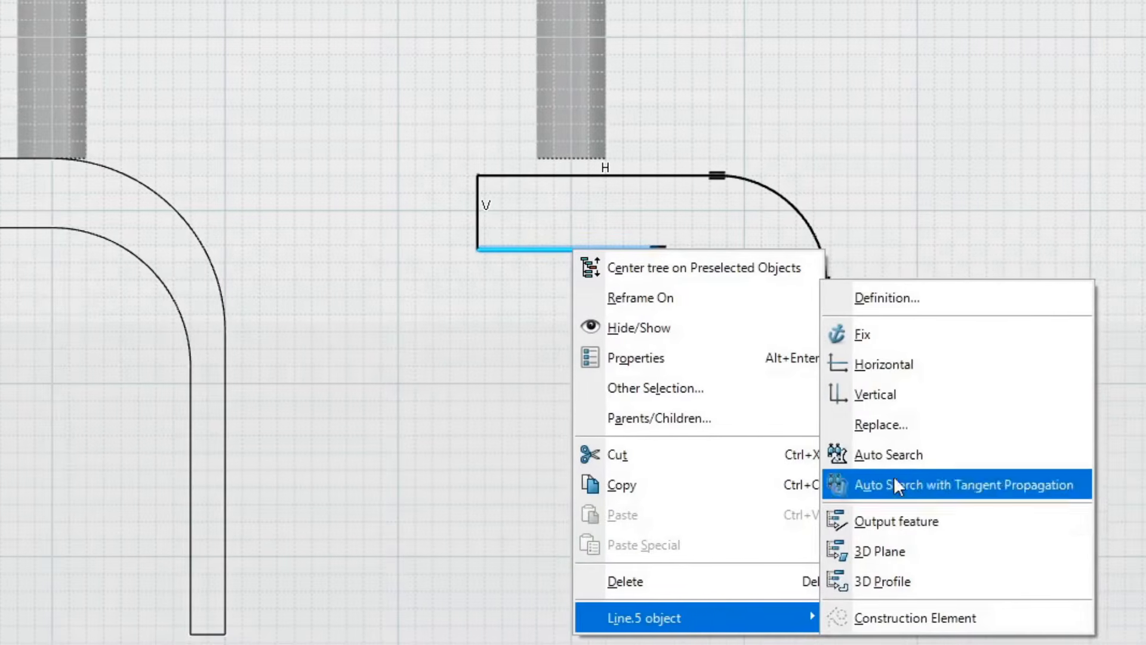
click(899, 367)
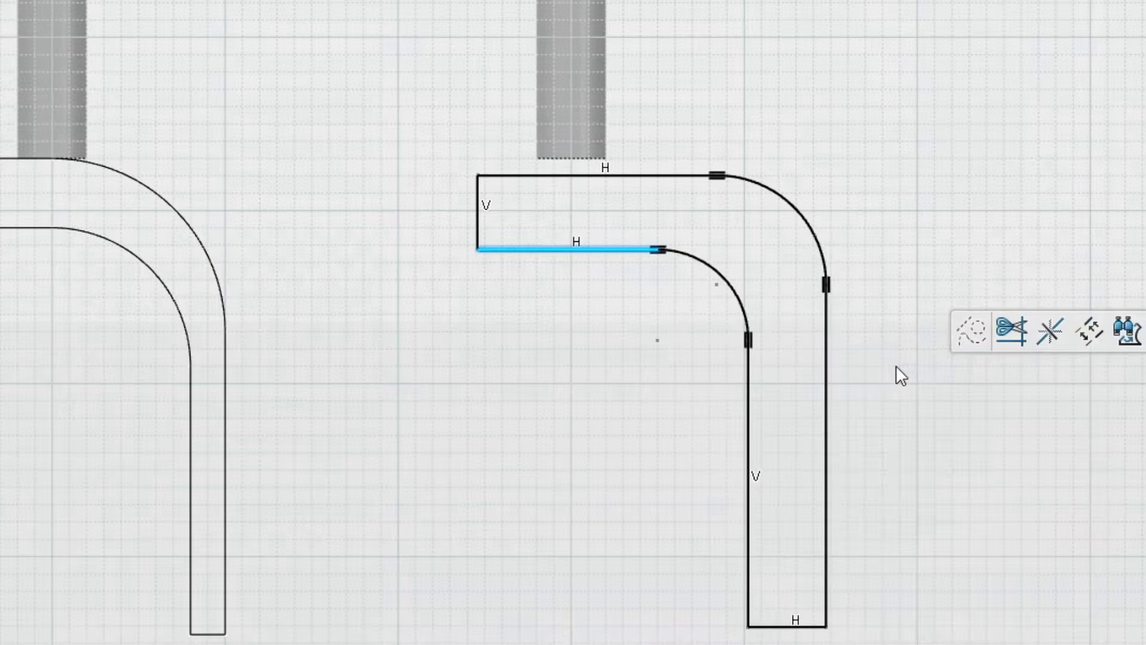
right_click(748, 330)
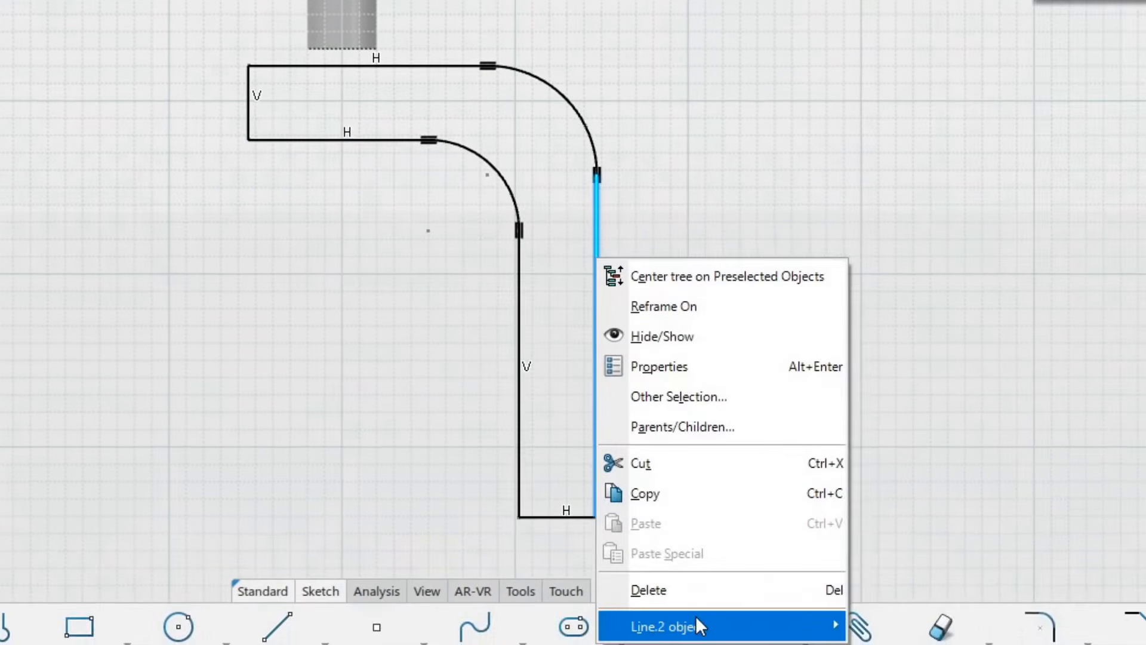
mouse_move(696, 626)
click(914, 398)
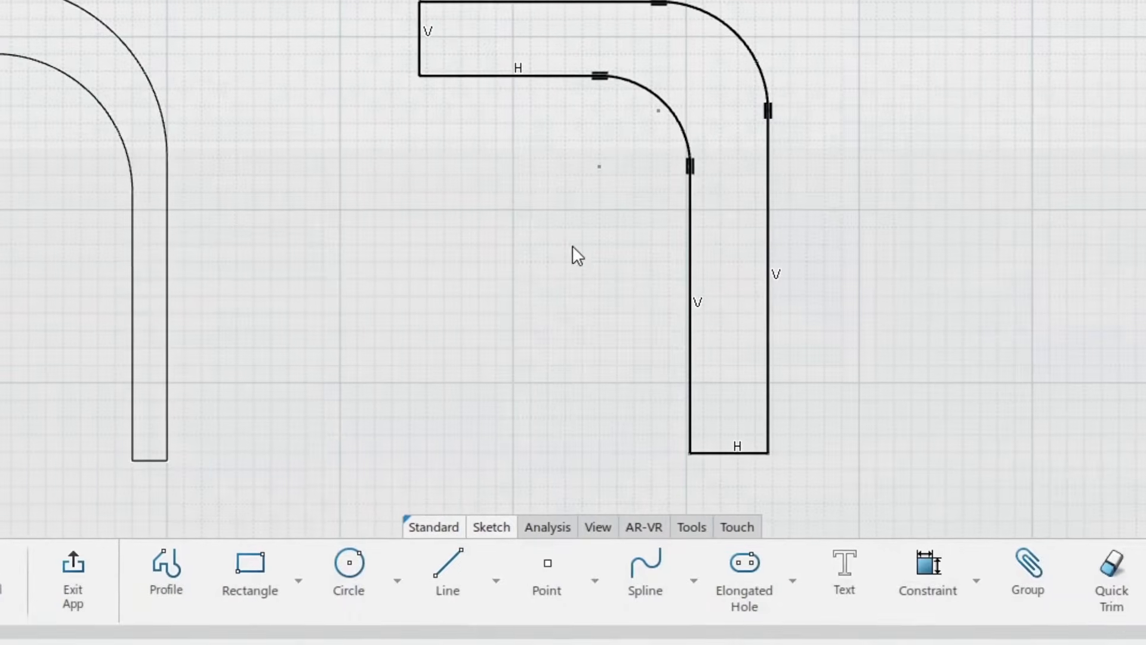
Step: Draw a line connecting the upper end of the inner arc to the upper end of the outer arc
click(458, 575)
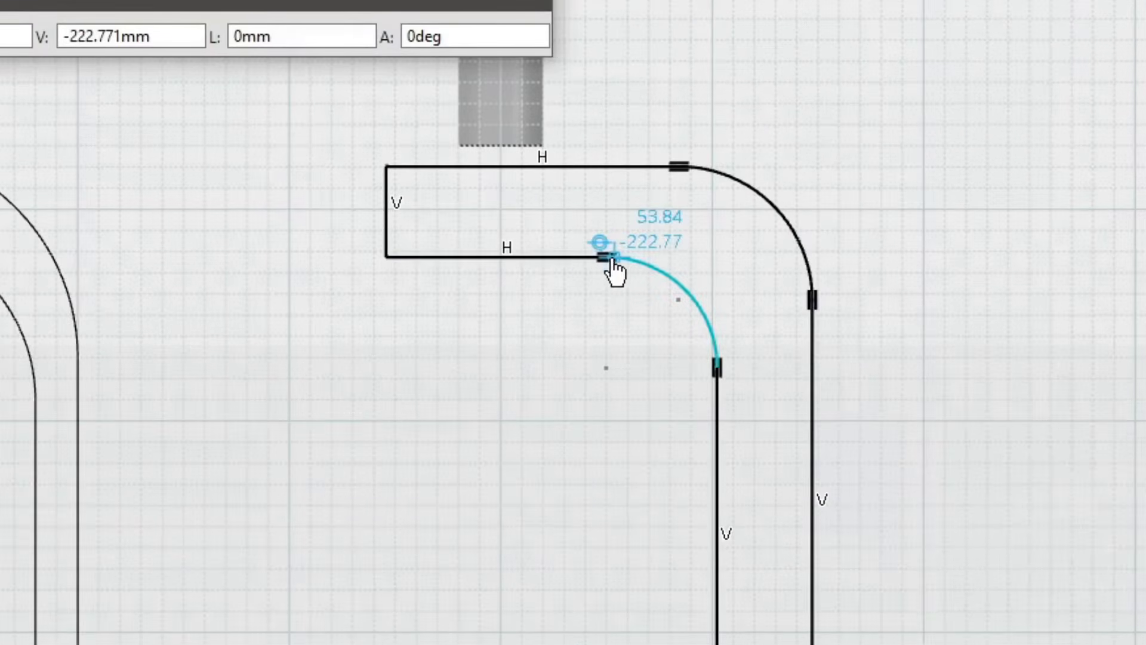
click(606, 257)
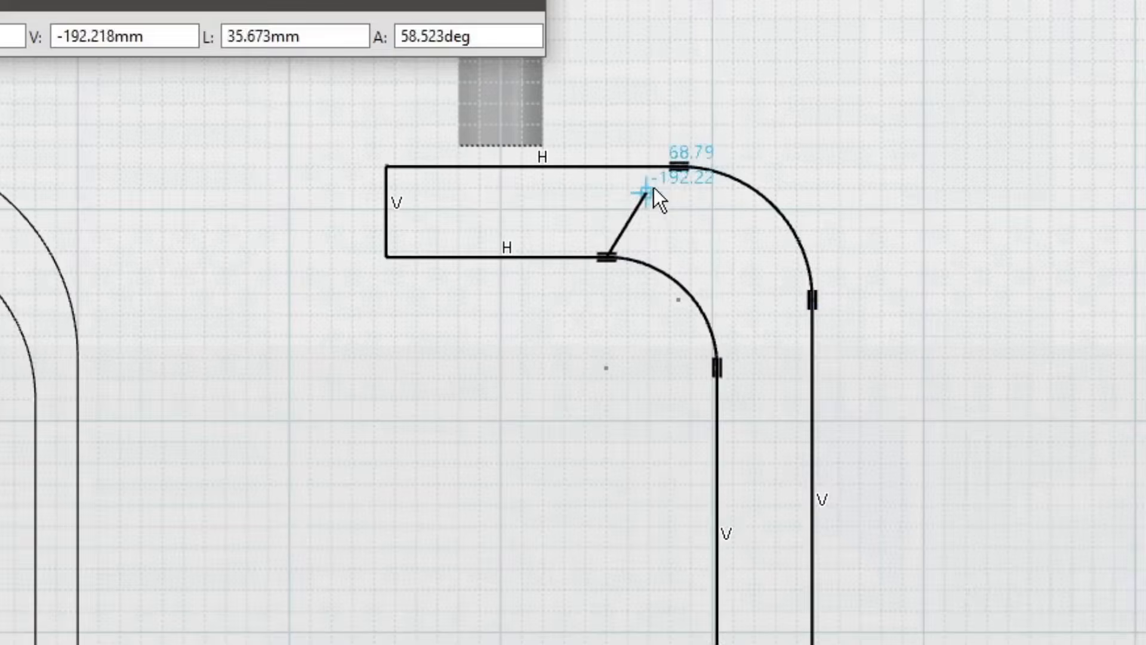
click(679, 167)
click(693, 242)
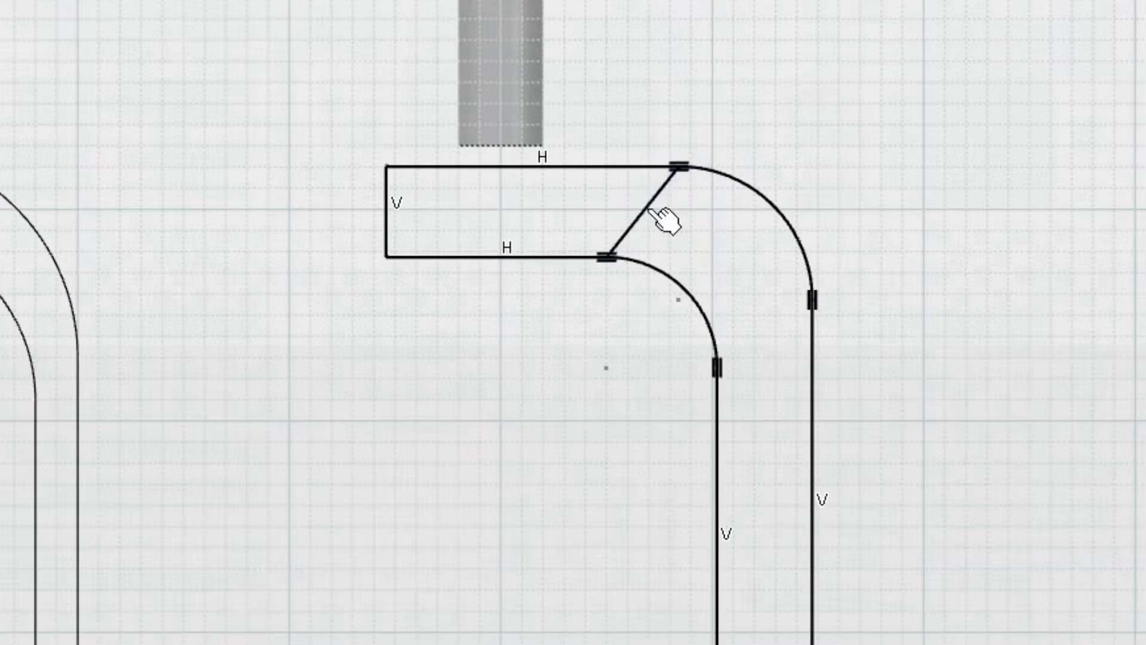
Step: Constrain the line connecting the two arcs to vertical and convert it to a construction element
right_click(652, 207)
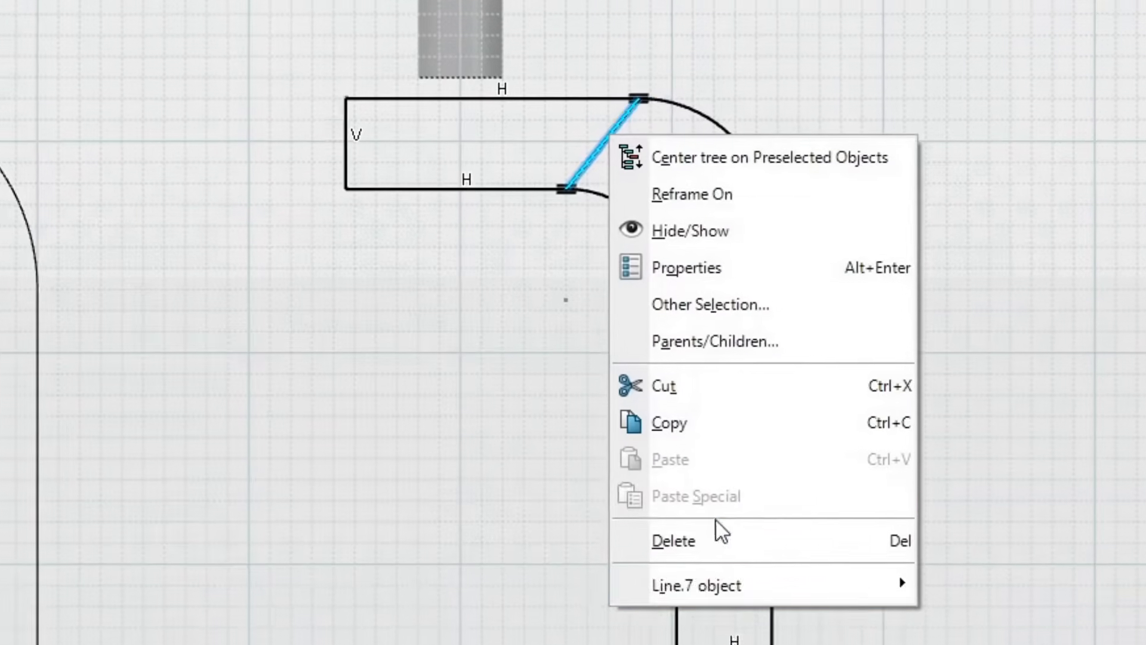
mouse_move(661, 460)
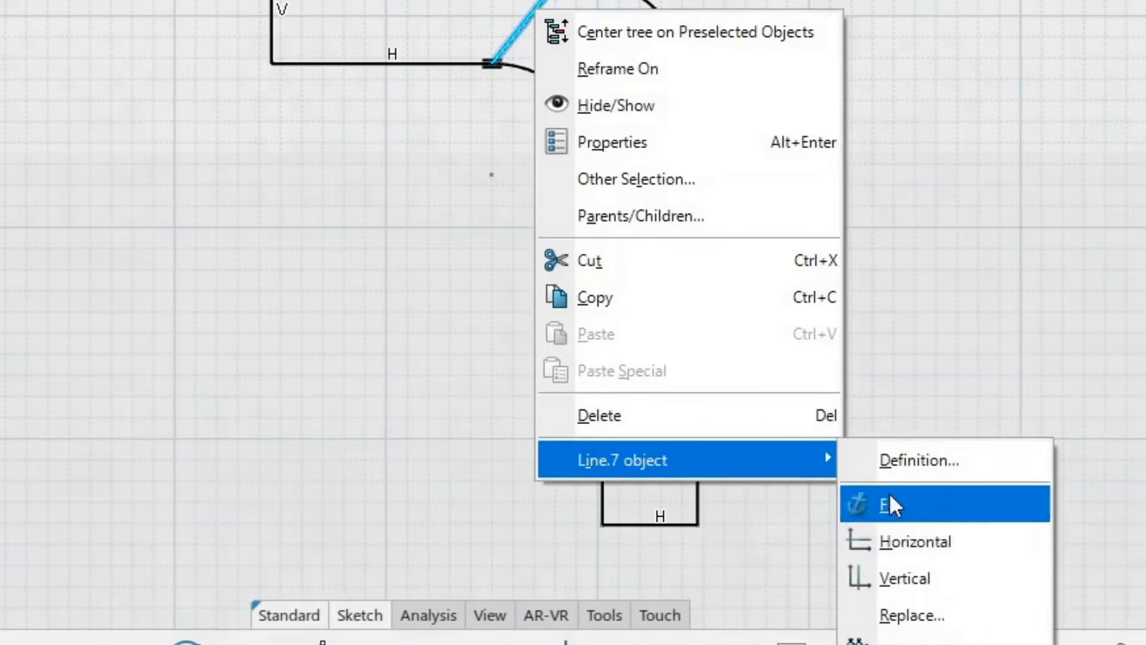
click(941, 585)
click(443, 205)
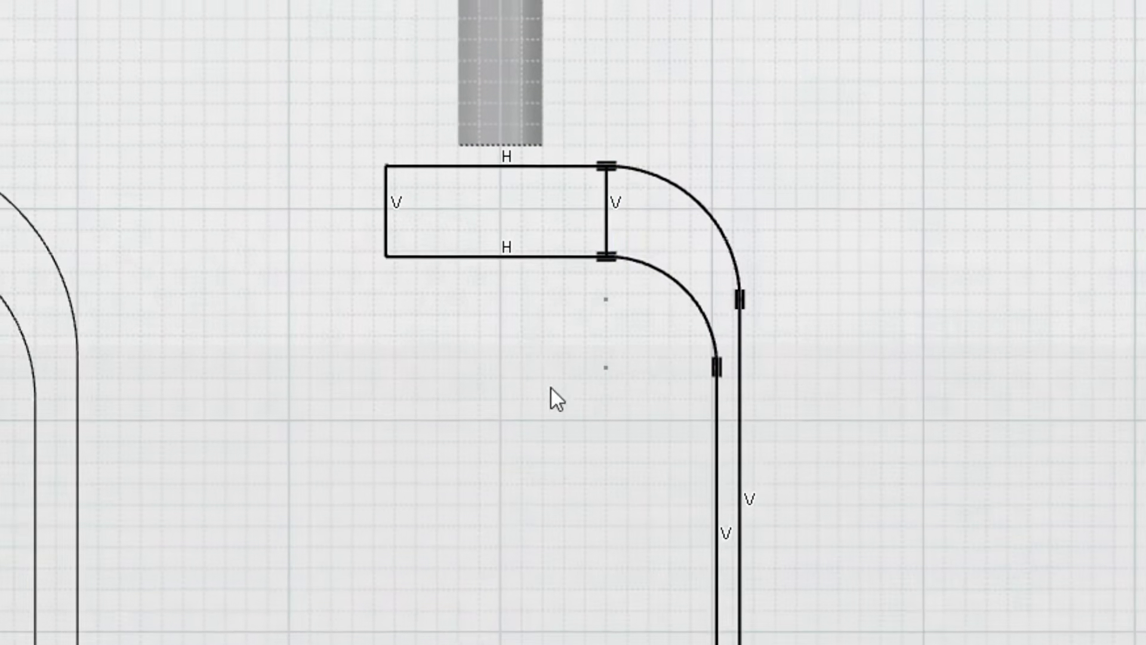
click(604, 226)
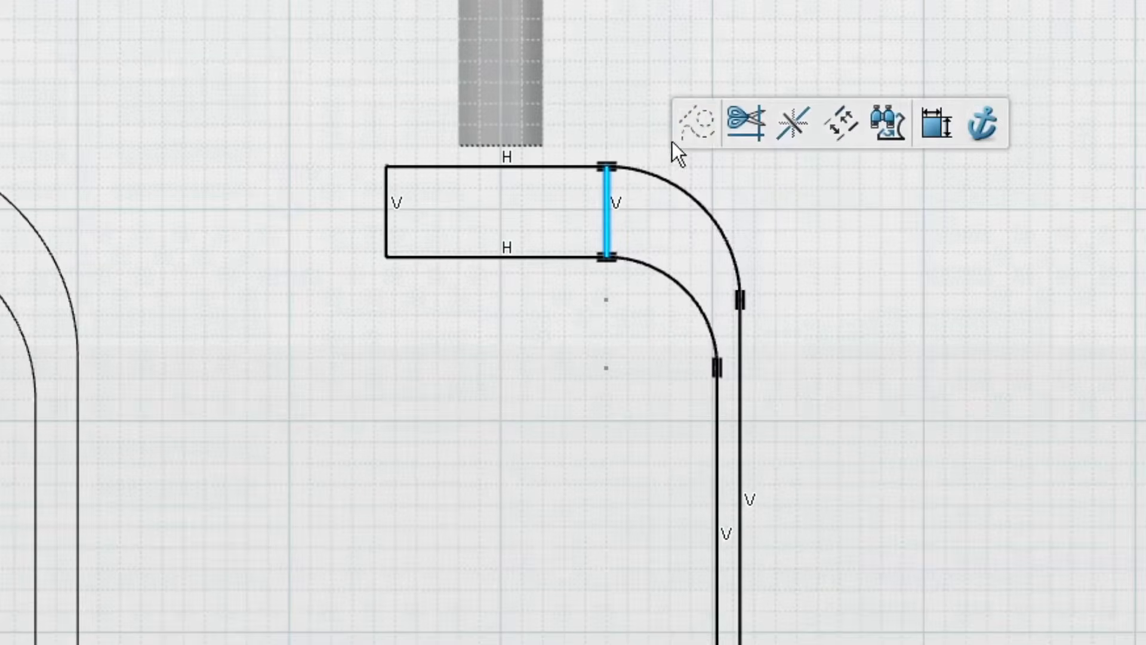
click(696, 126)
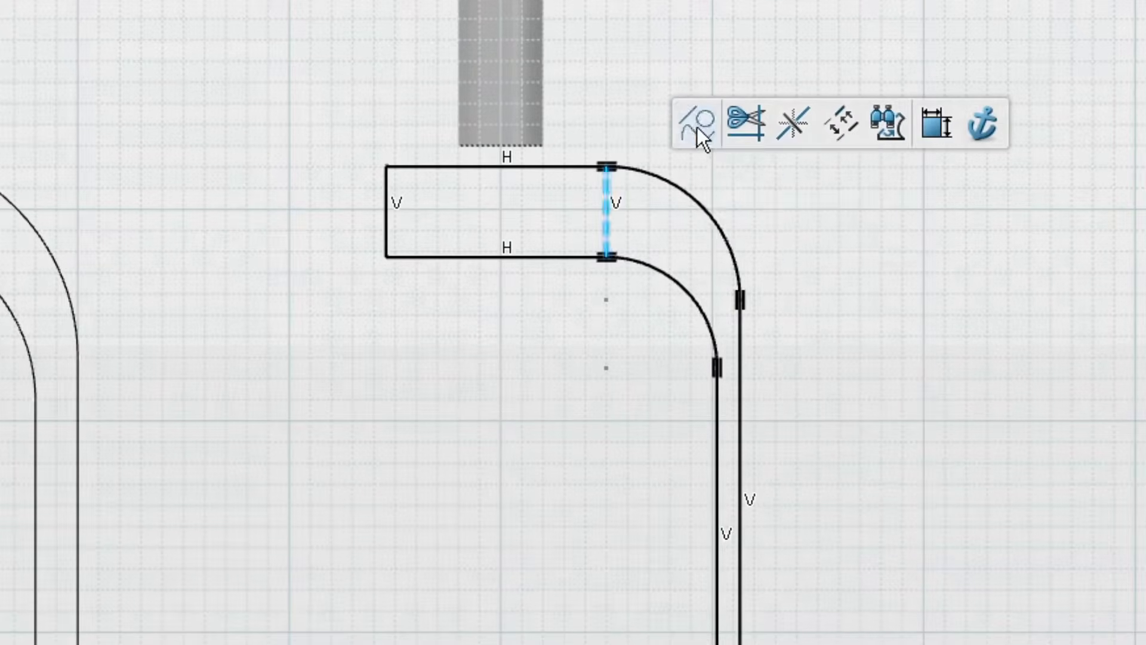
click(753, 212)
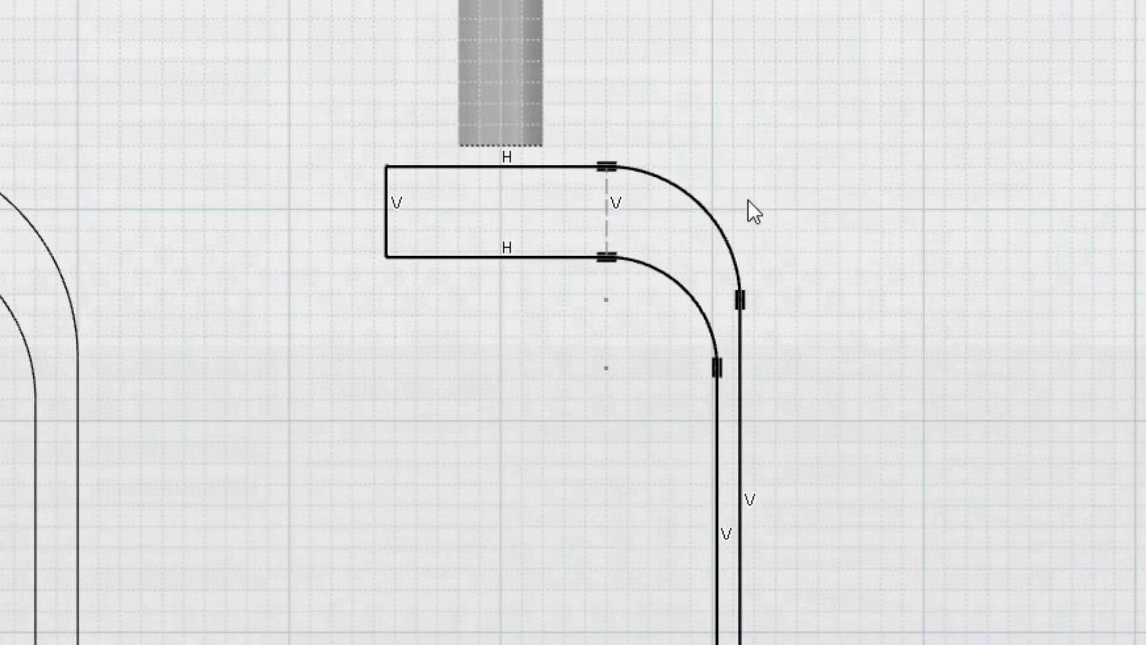
Step: Add a length constraint to the short vertical end line of the profile and set it to 40 mm
click(389, 206)
click(709, 110)
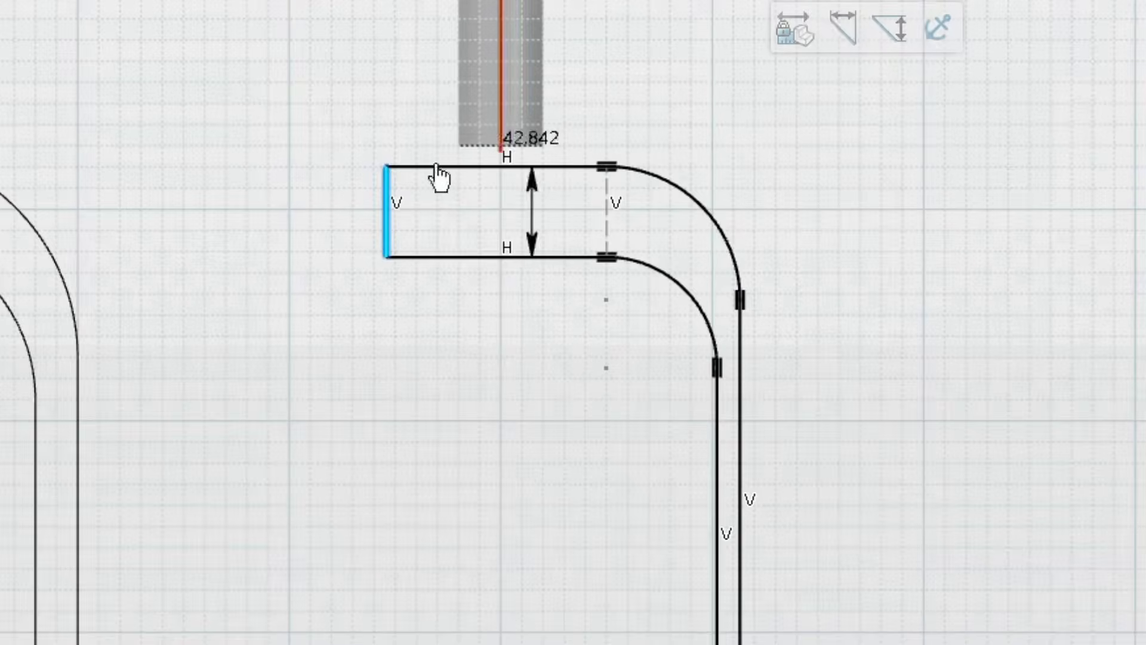
click(281, 179)
text(40)
key(Return)
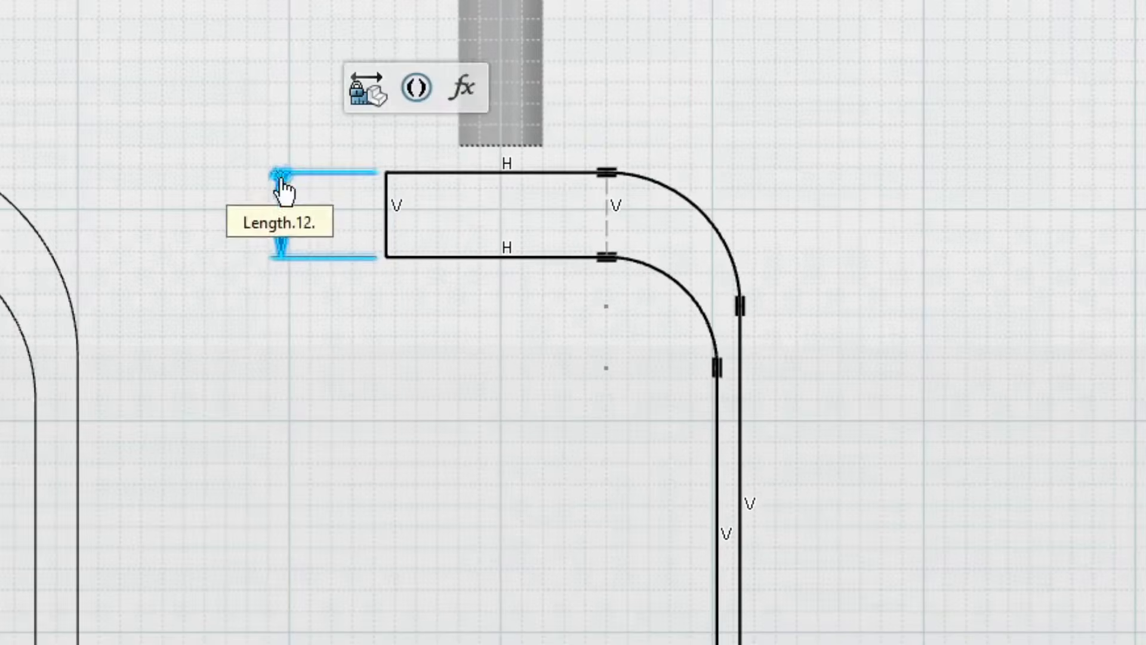
click(405, 375)
Step: Add a radius constraint to the outer arc and set it to 100 mm
click(705, 212)
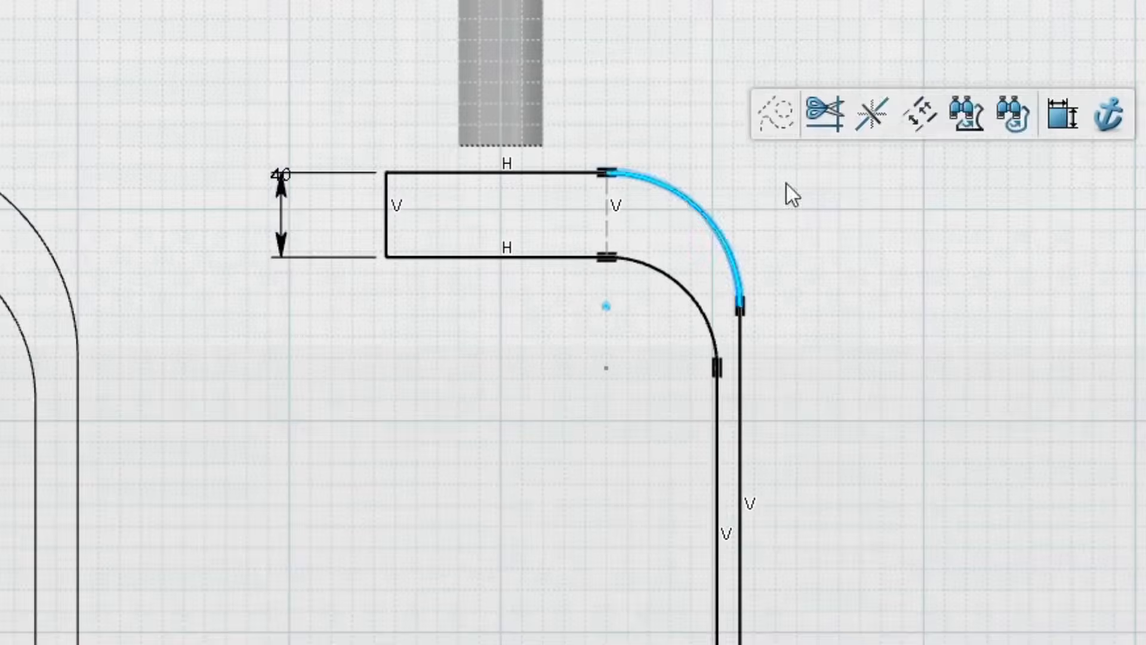
click(1065, 115)
click(782, 84)
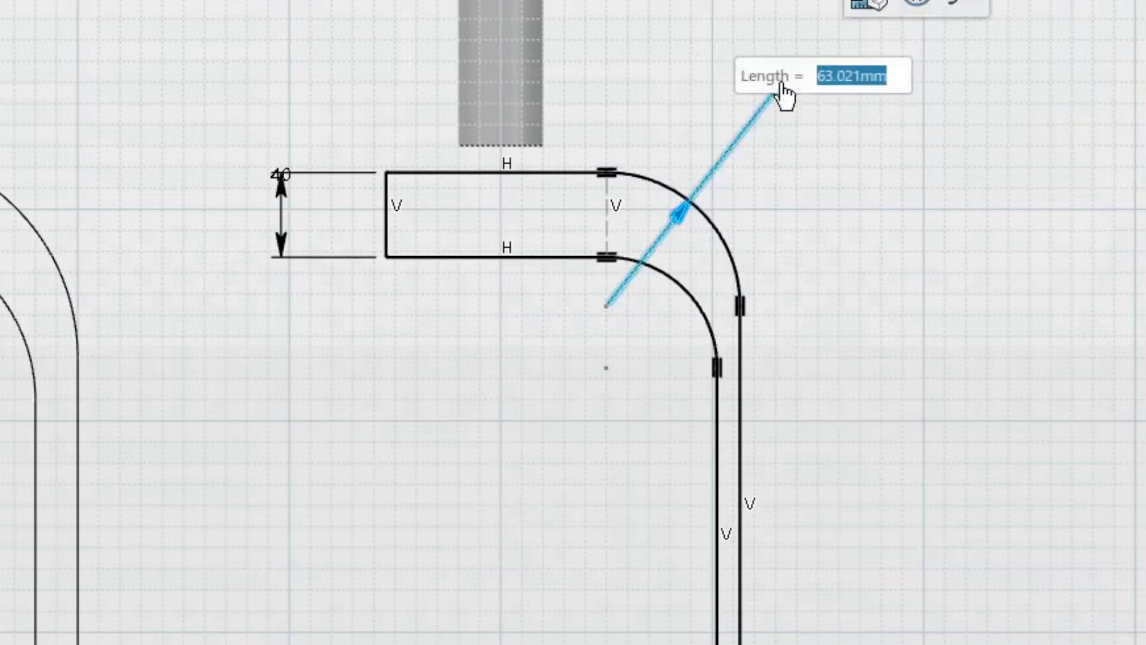
text(100)
key(Return)
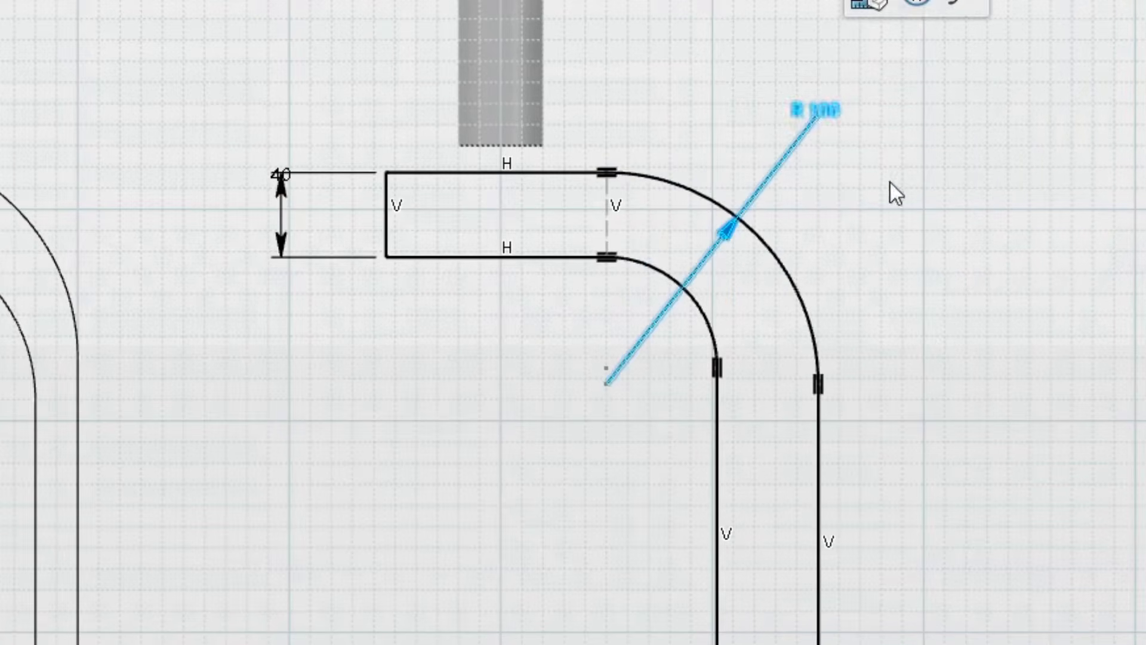
Step: Add a length constraint to the bottom horizontal line of the profile and set it to 20 mm
click(621, 458)
click(936, 383)
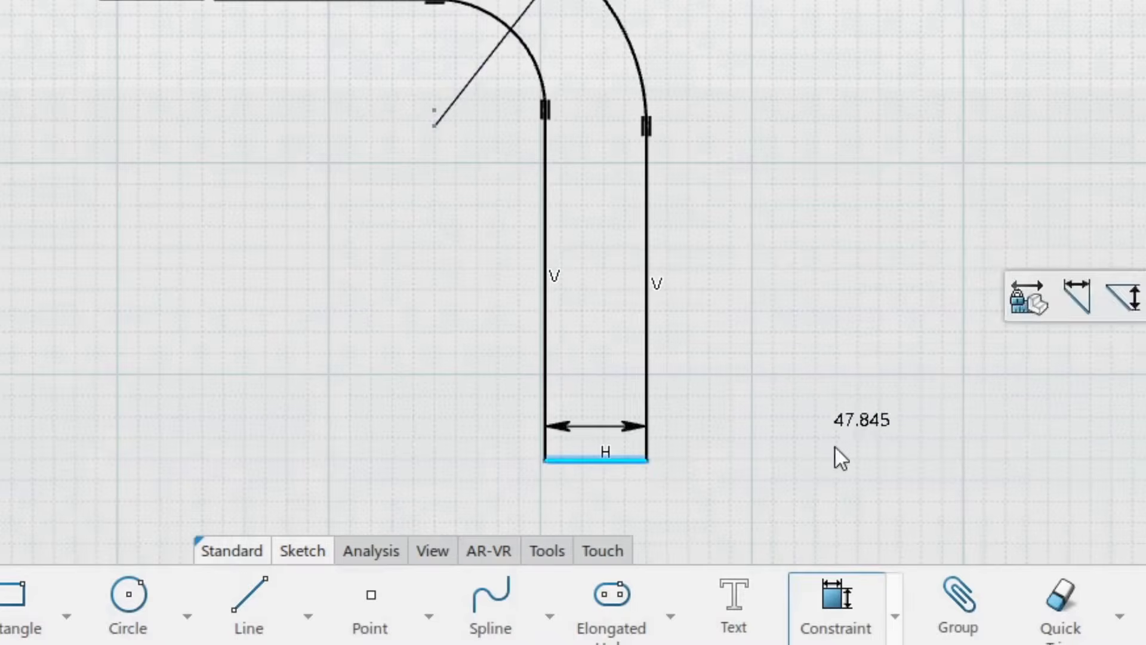
click(606, 502)
text(20)
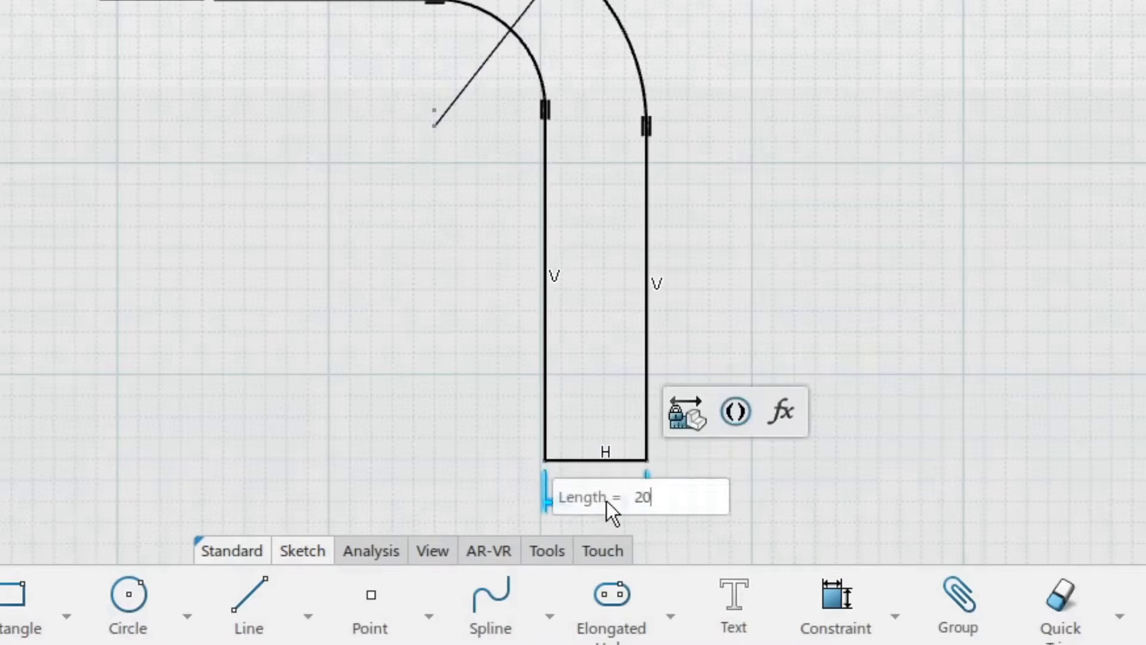
key(Return)
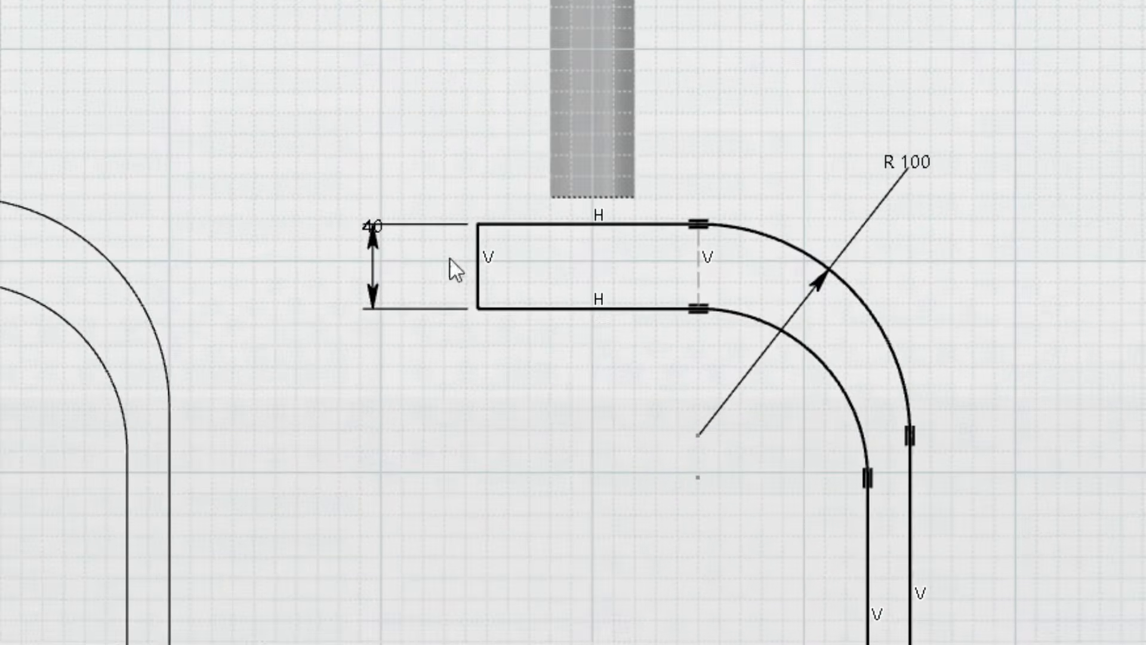
Step: Add a length constraint to the top horizontal line of the profile and set it to 40 mm
click(531, 225)
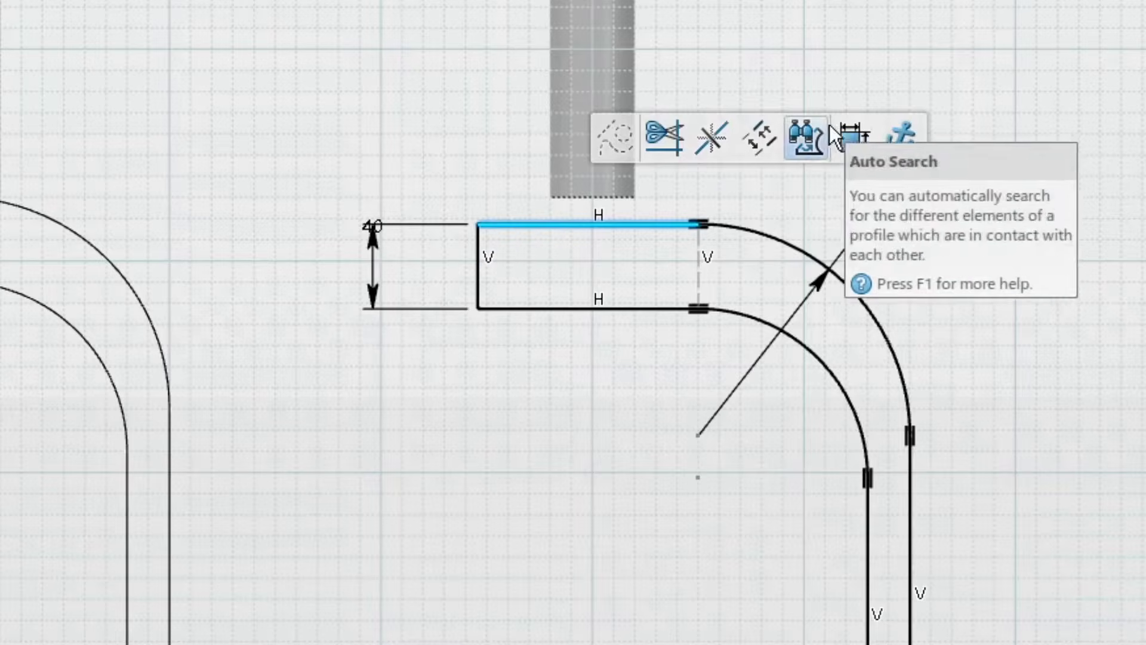
click(855, 139)
click(400, 117)
text(4)
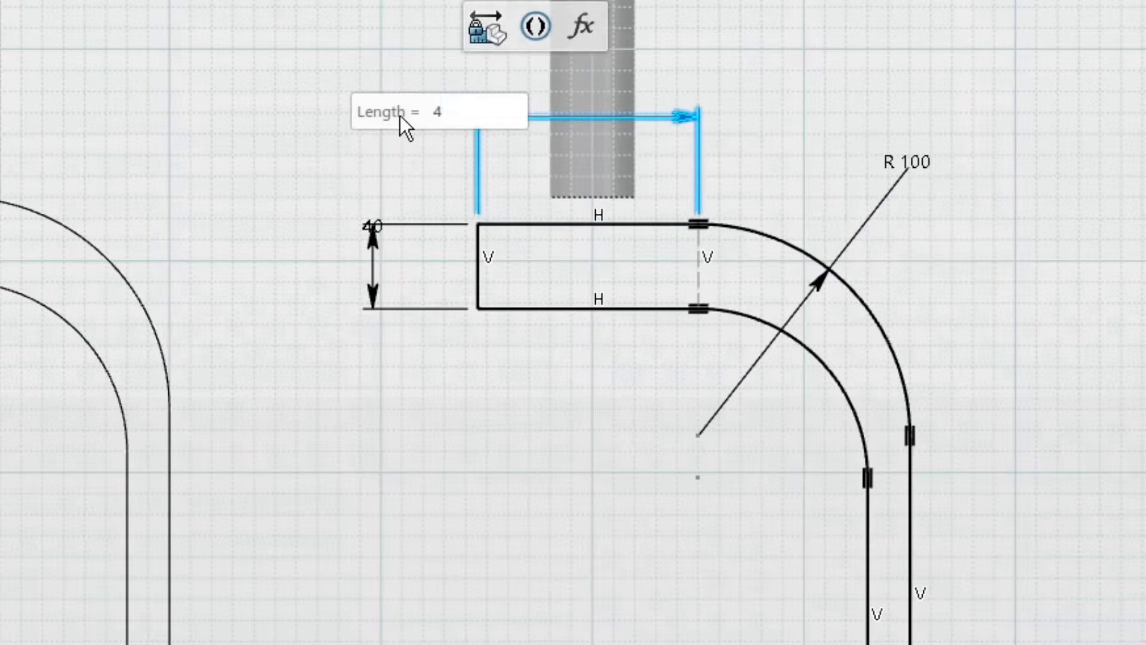
text(0)
key(Return)
Step: Constrain the vertical distance between the profile's top and bottom horizontal lines to 275 mm
click(606, 193)
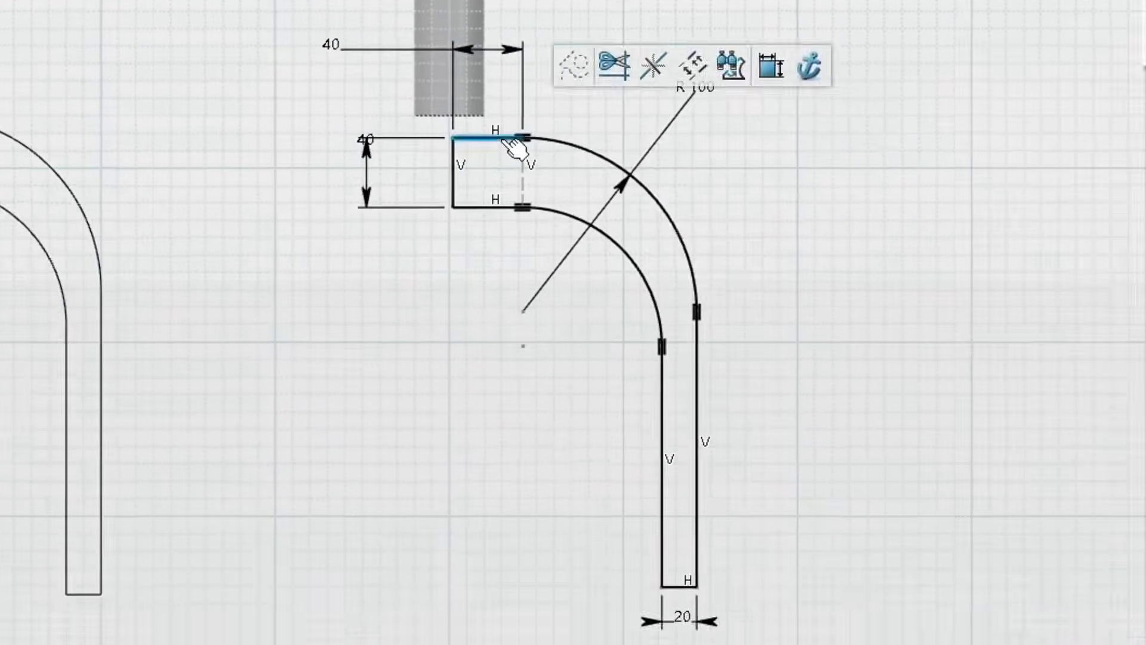
ctrl+click(681, 582)
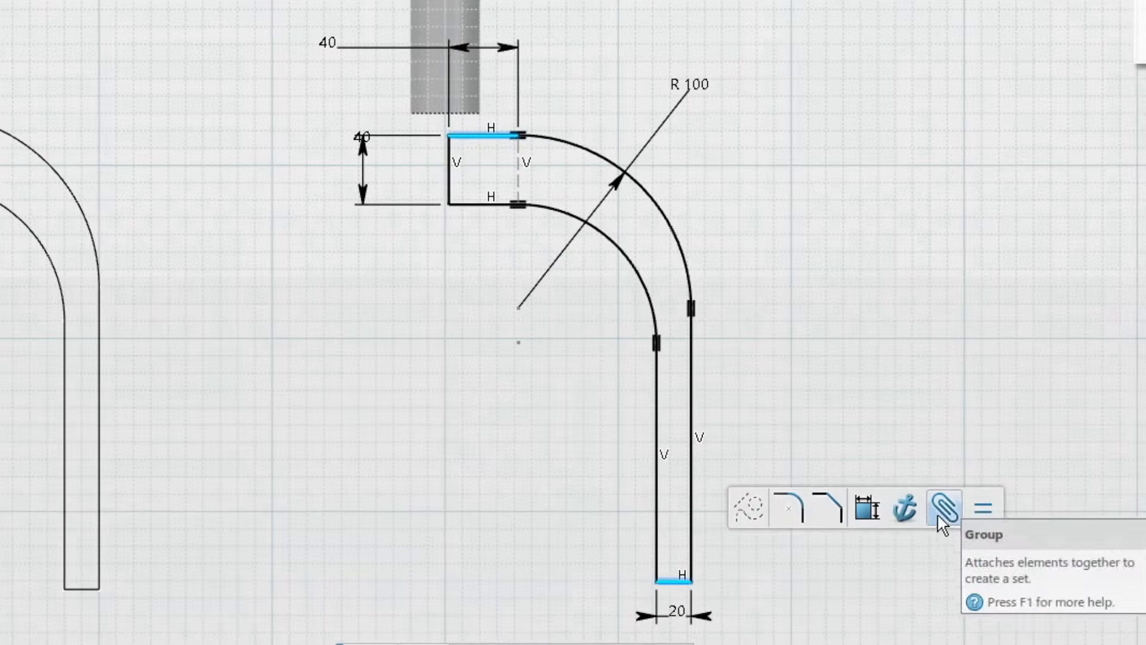
click(867, 509)
click(809, 346)
text(275)
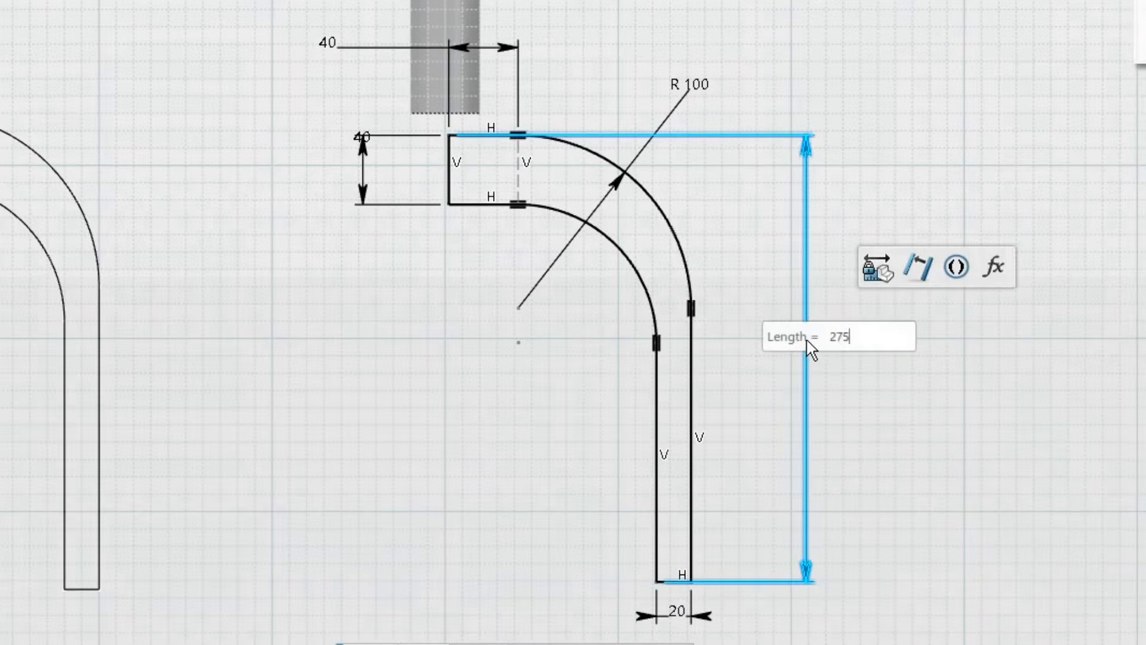
key(Return)
click(914, 364)
Step: Make the vertical construction line between the arcs coincident with the axis of the cylindrical pad
middle_drag(585, 356, 690, 342)
drag(569, 163, 495, 164)
click(507, 227)
middle_drag(507, 228, 483, 298)
scroll(484, 298, up, 2)
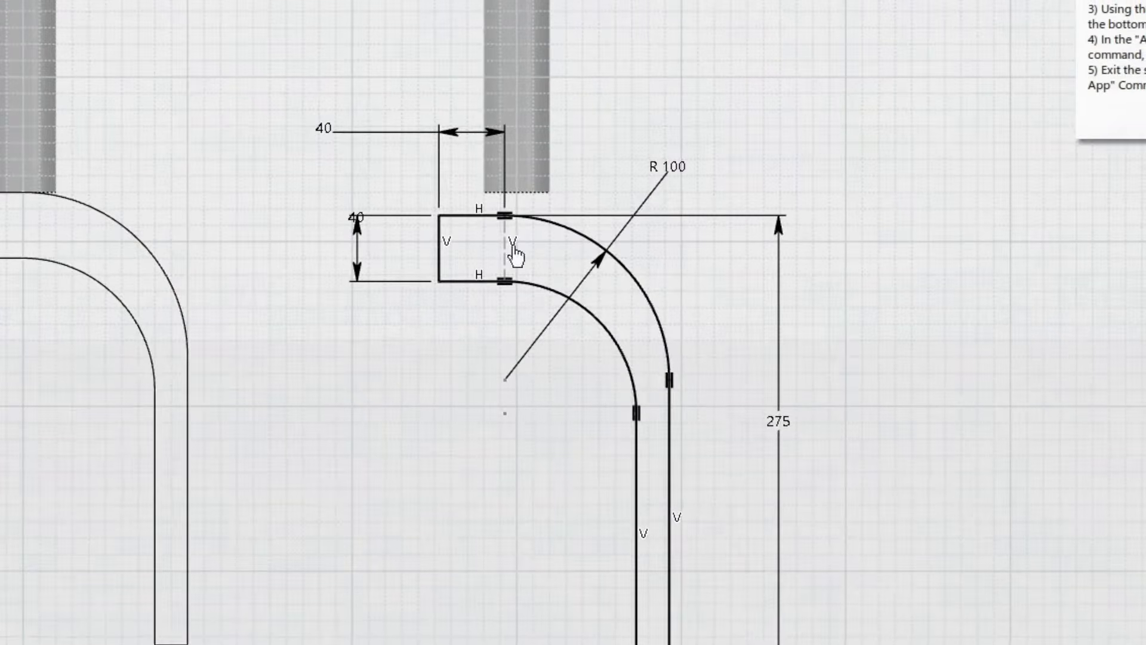
click(548, 193)
middle_drag(565, 226, 566, 261)
scroll(565, 261, up, 3)
click(615, 254)
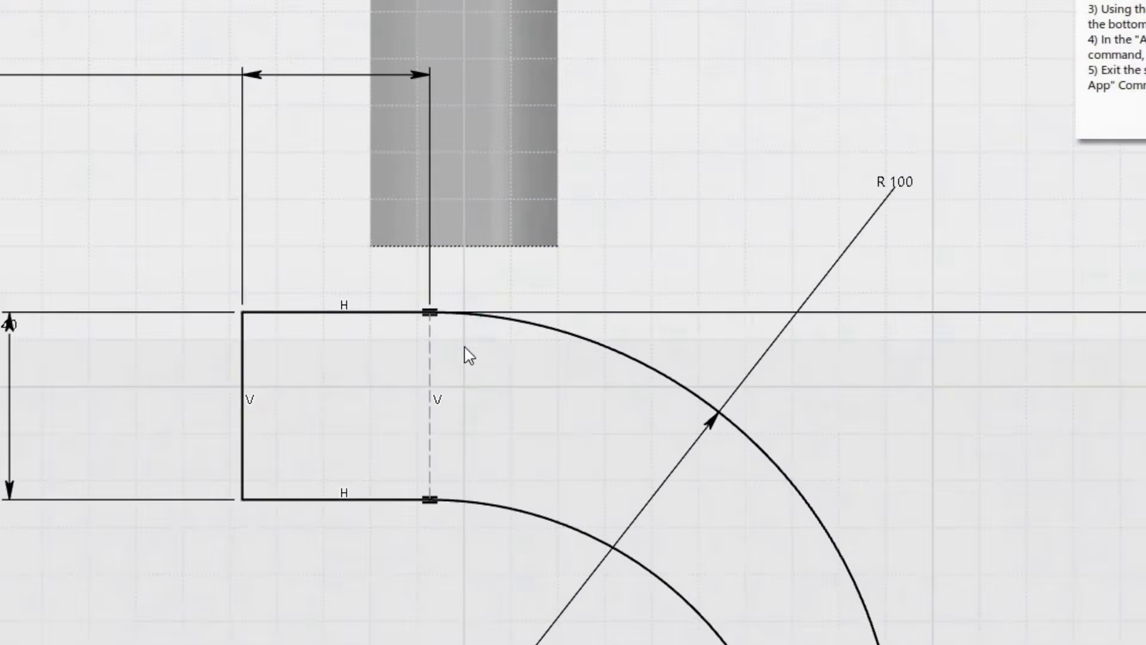
click(433, 361)
click(501, 187)
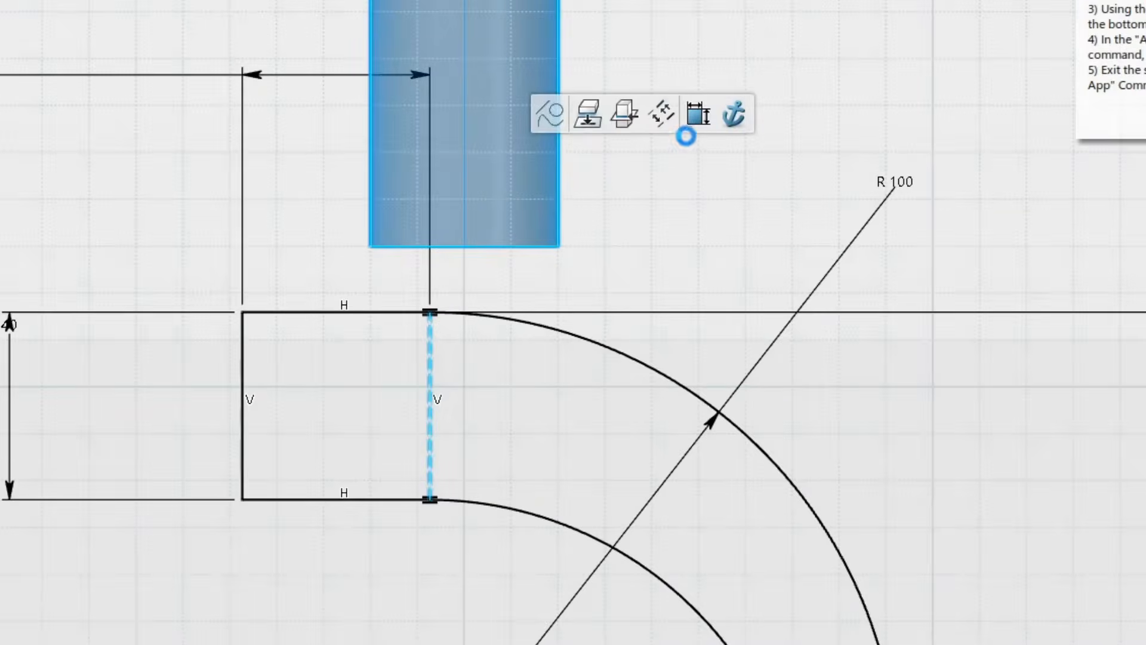
click(703, 127)
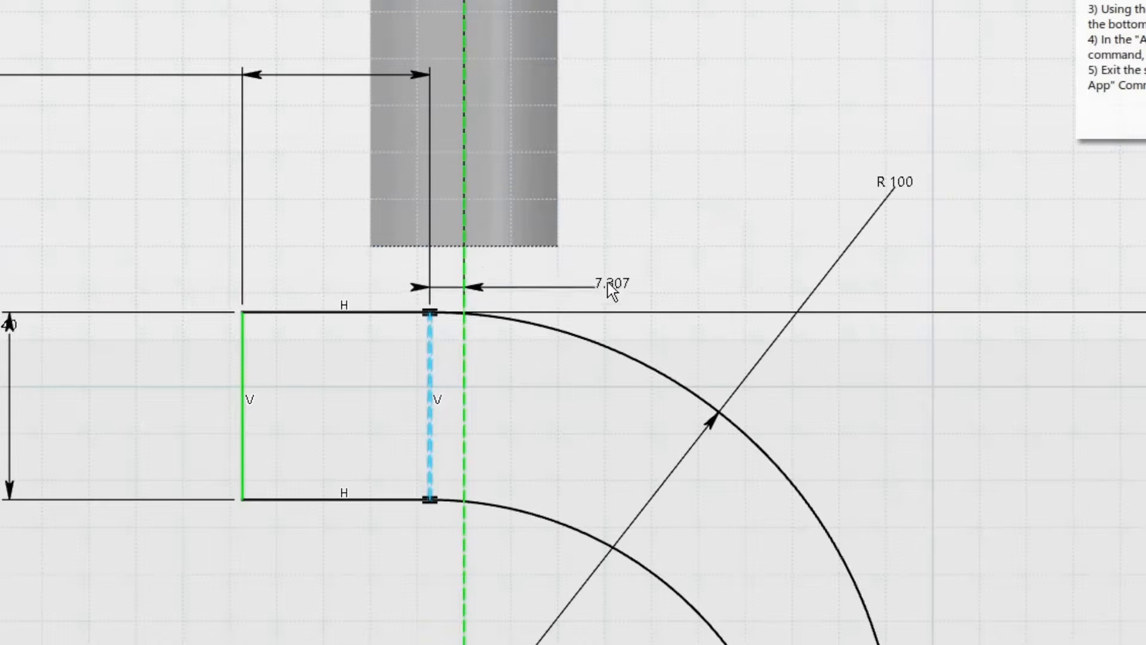
right_click(587, 271)
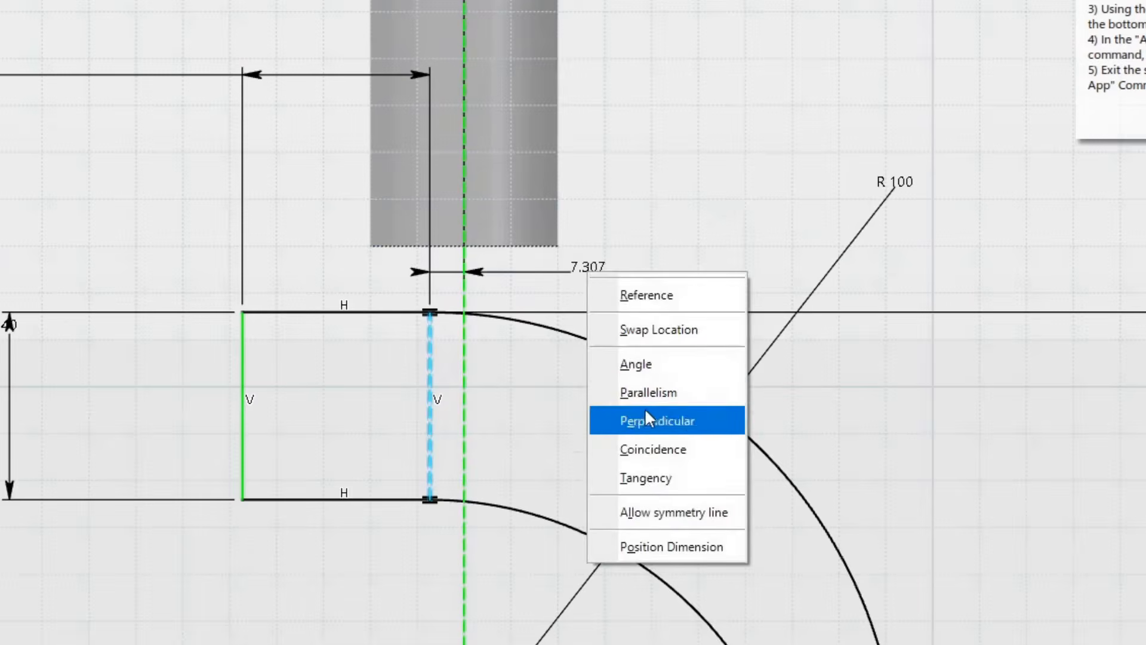
click(659, 453)
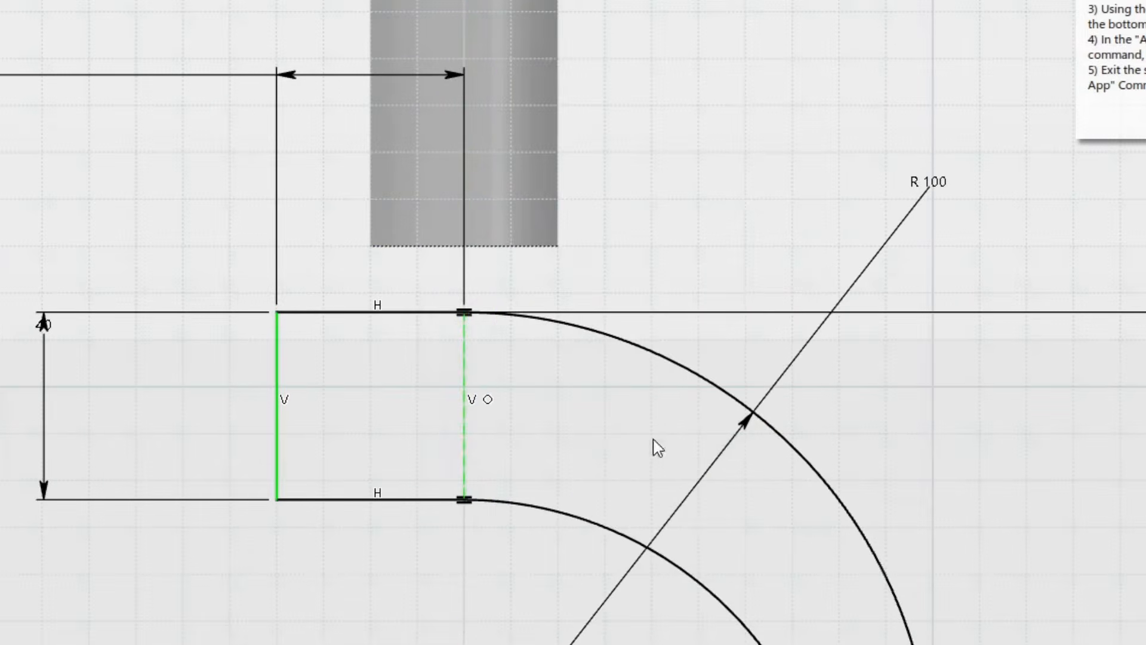
Step: Make the profile's top horizontal line coincident with the bottom edge of the cylindrical pad
click(396, 315)
ctrl+click(412, 246)
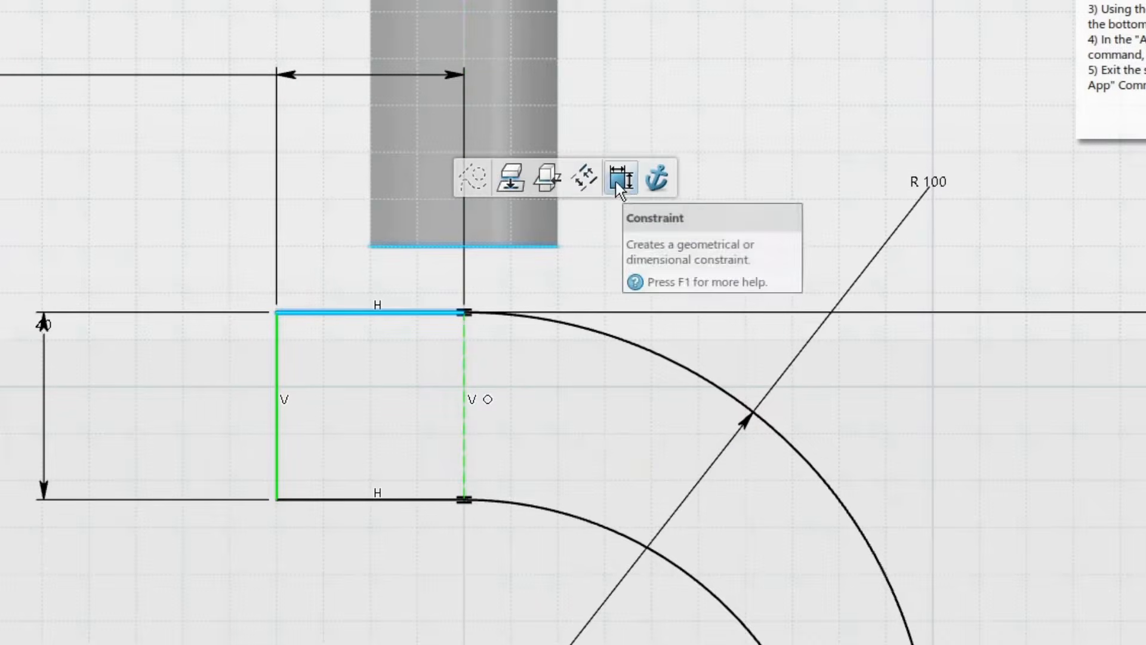
click(621, 107)
right_click(633, 237)
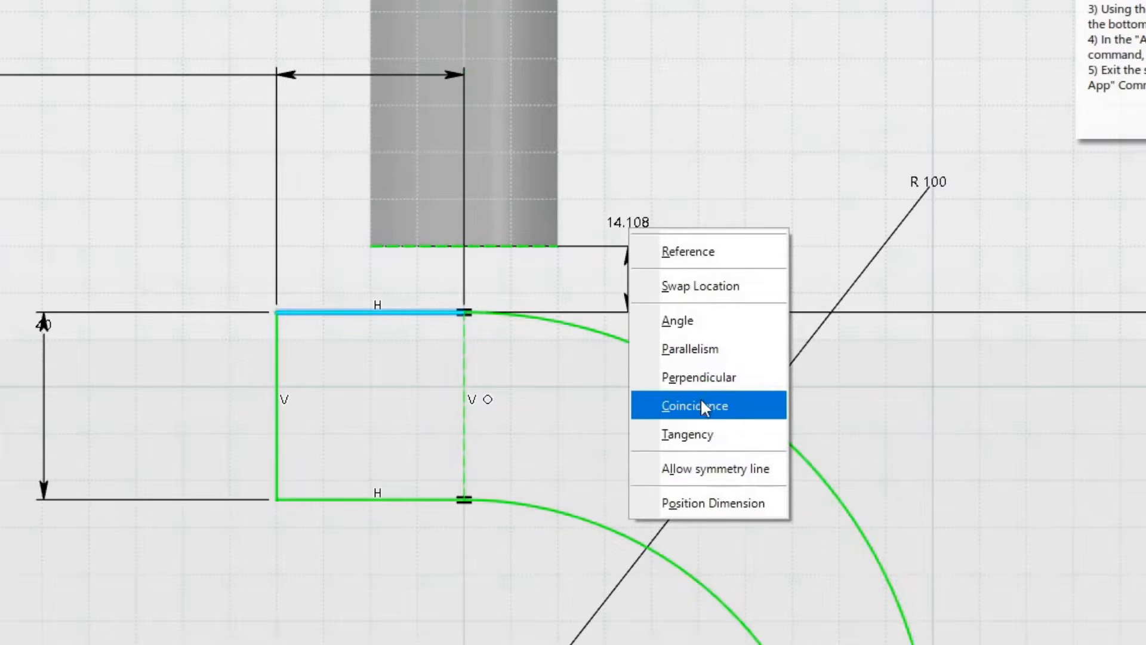
click(707, 415)
mouse_move(743, 308)
middle_down()
mouse_move(600, 216)
mouse_move(586, 381)
mouse_move(637, 219)
mouse_move(637, 233)
middle_up()
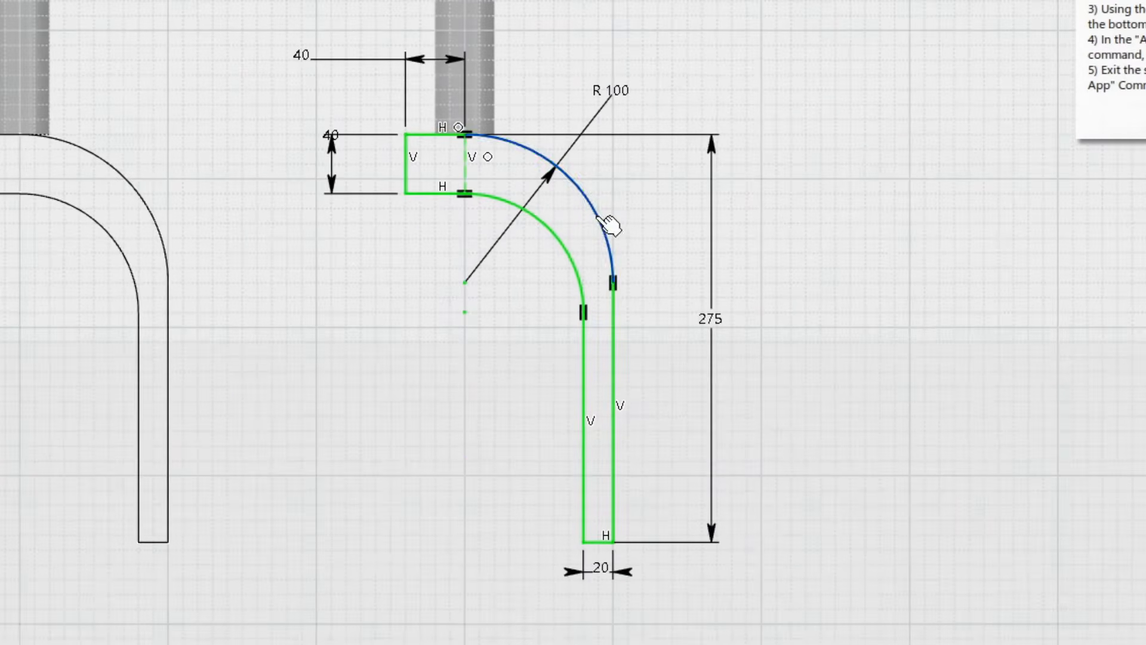
Step: Check the sketch's solving status, then exit the sketch and clear the selection
mouse_move(670, 269)
middle_down()
mouse_move(666, 315)
mouse_move(678, 294)
middle_up()
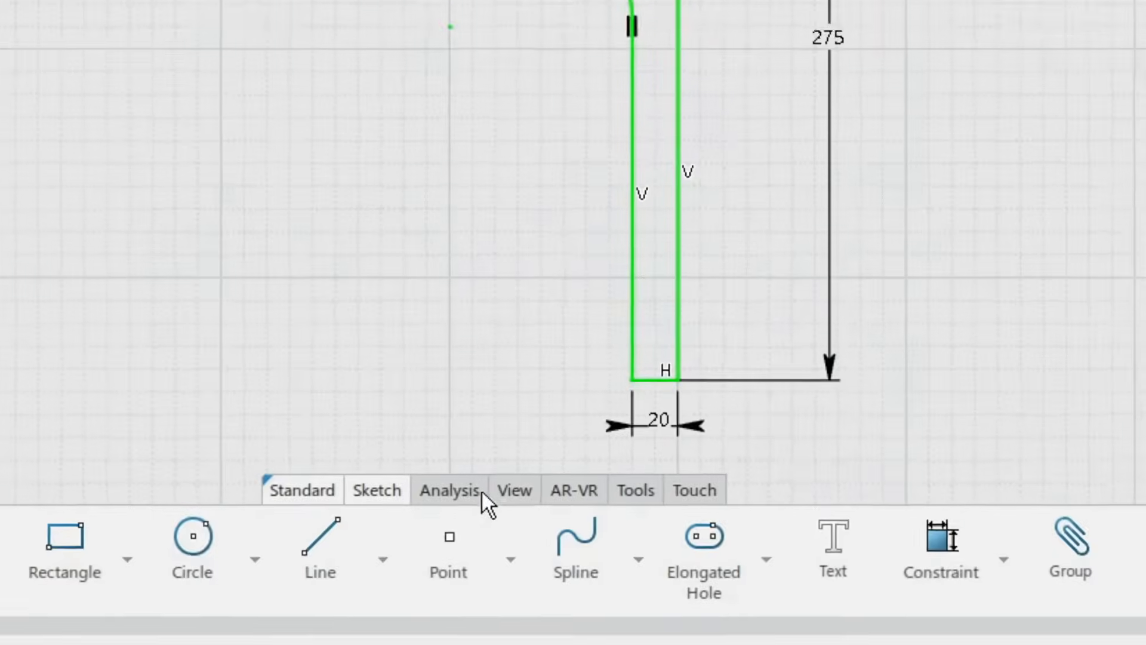
click(471, 490)
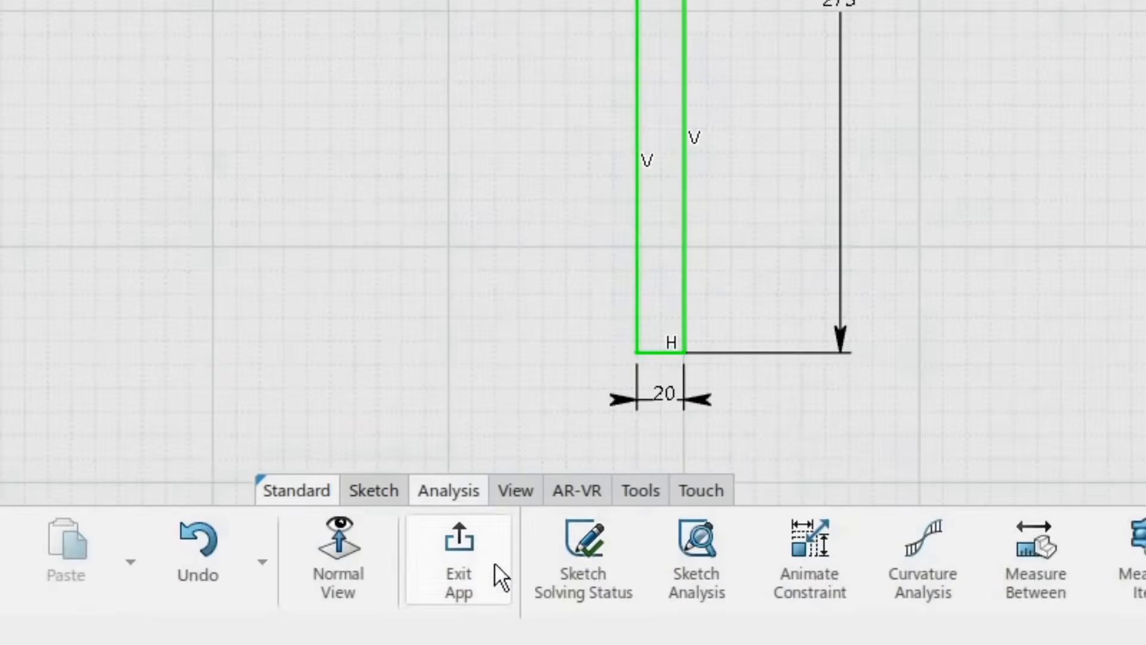
click(588, 544)
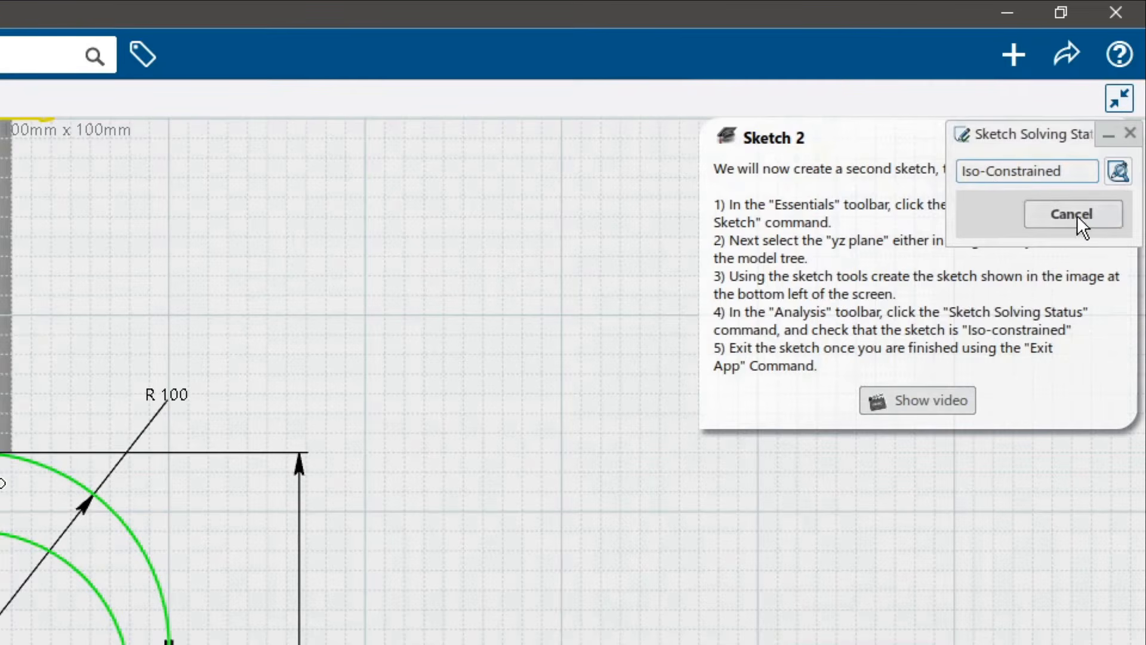
click(1078, 215)
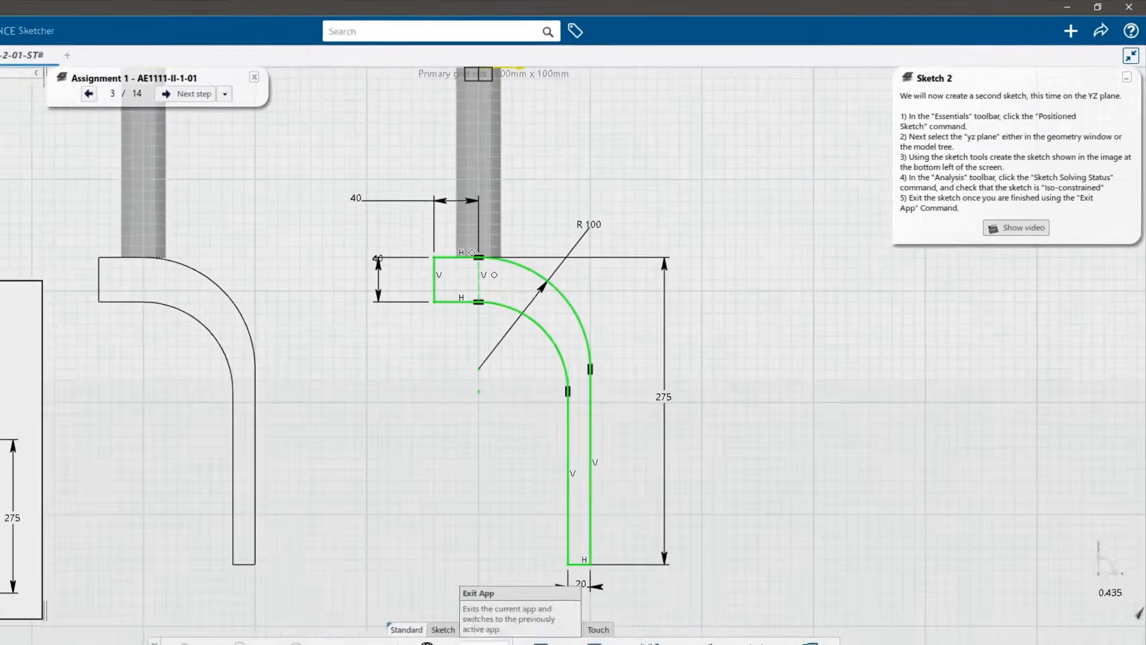
click(561, 573)
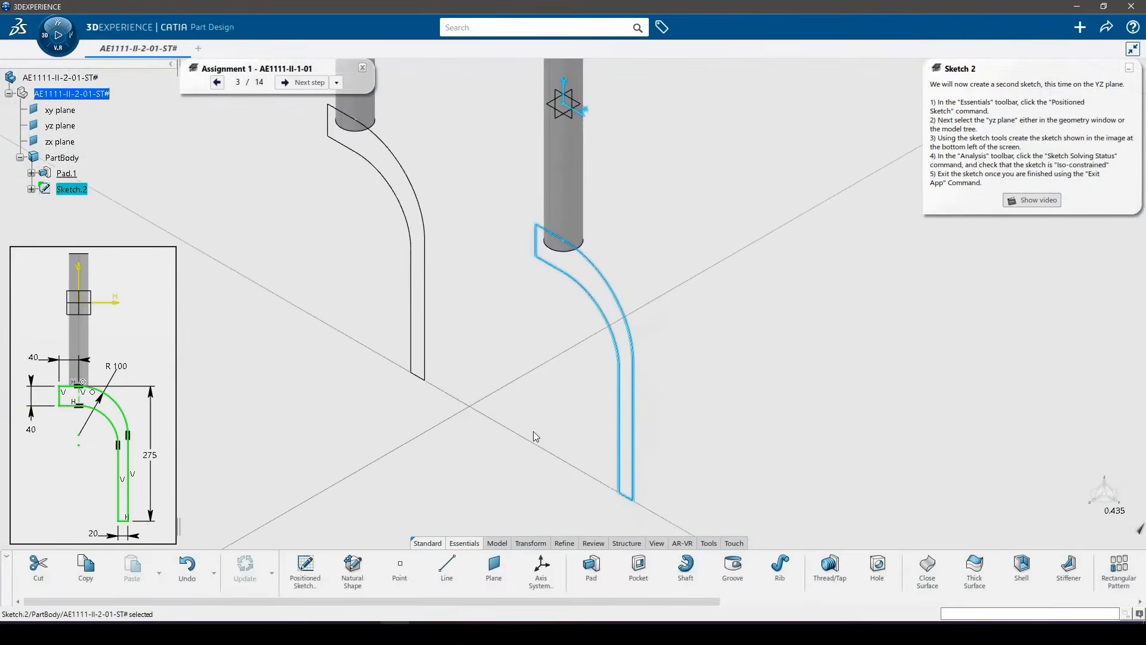
click(534, 437)
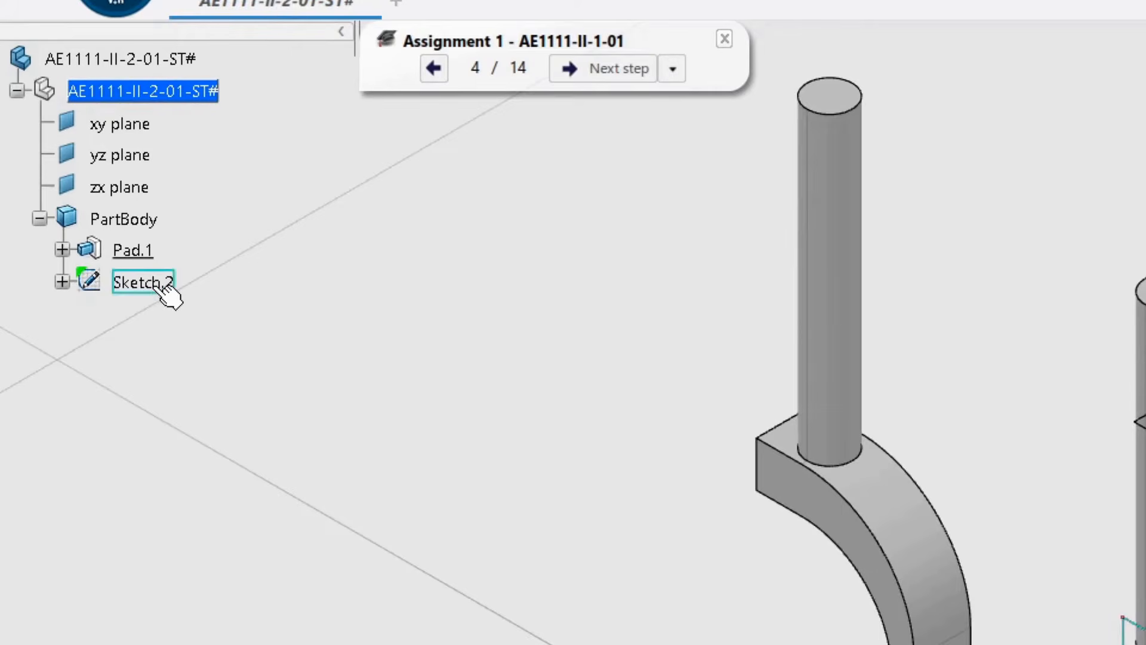
Step: Create a pad from Sketch.2 with a first-limit length of 25 mm, mirrored to both sides of the sketch plane
click(80, 190)
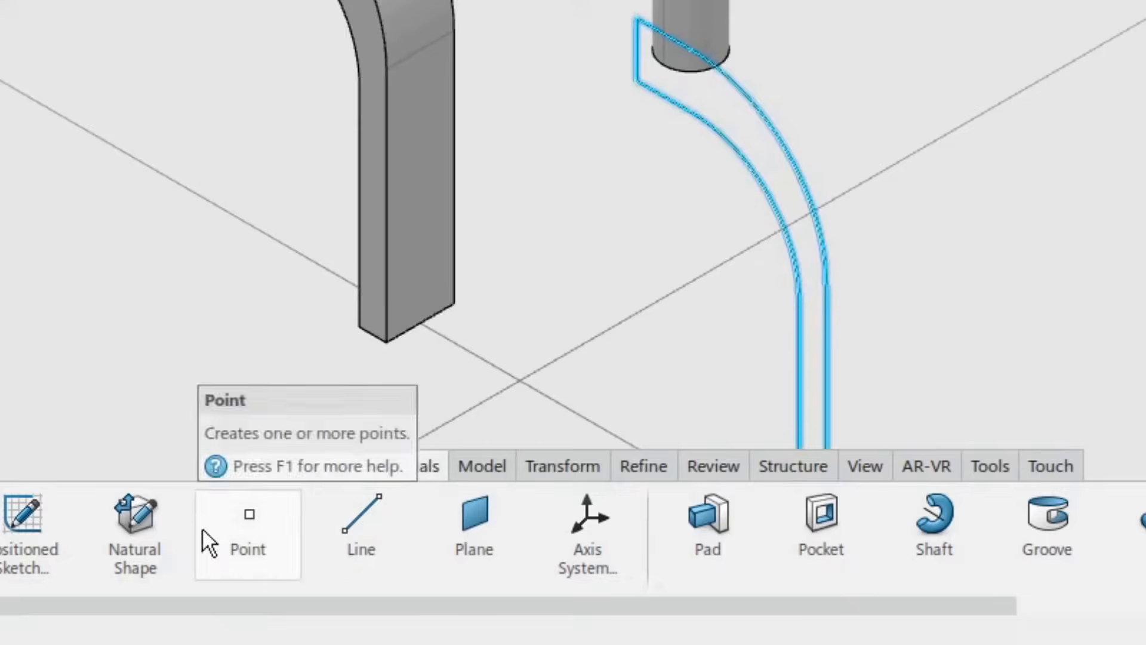
click(708, 529)
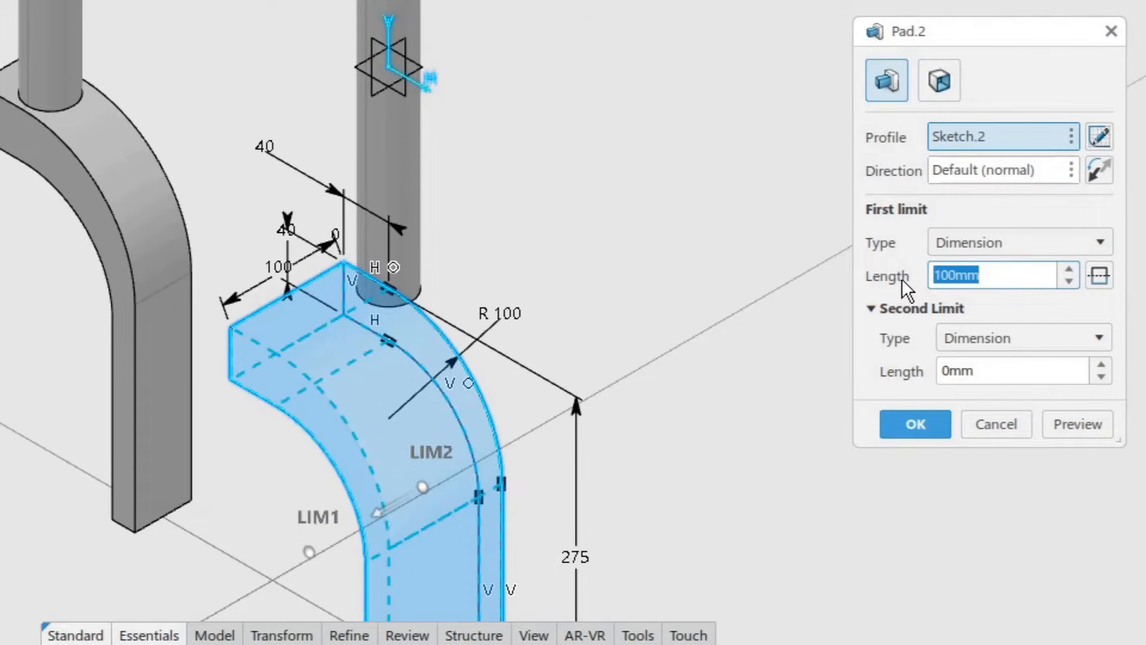
text(25)
key(Return)
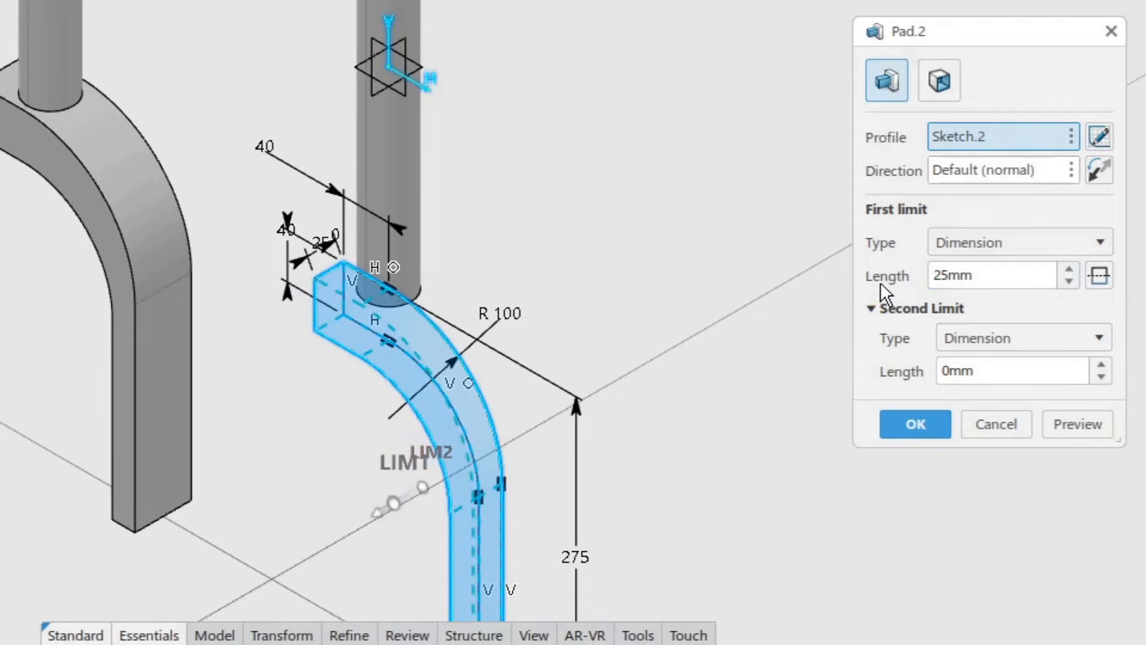
click(1102, 276)
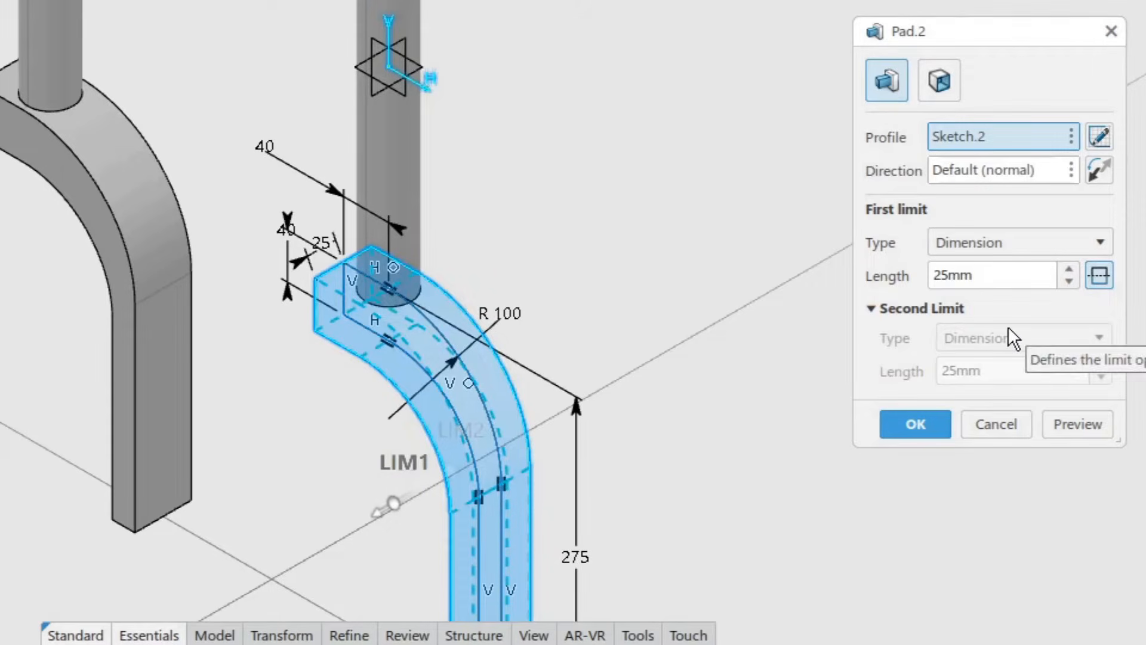
click(1086, 421)
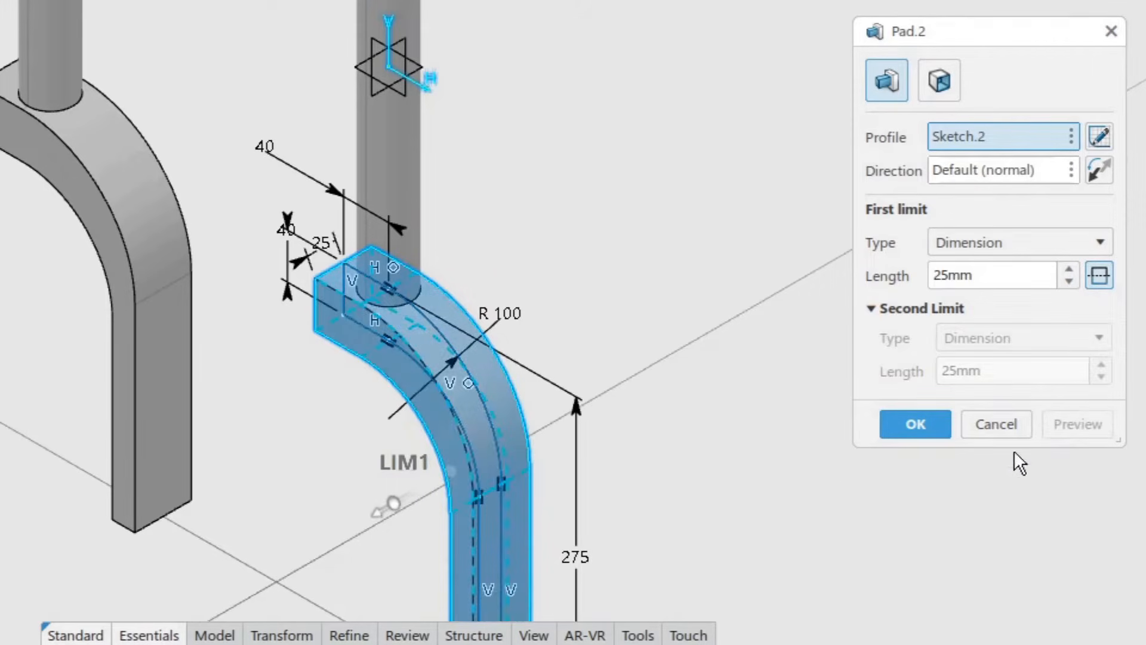
middle_drag(656, 428, 603, 208)
middle_drag(603, 205, 602, 217)
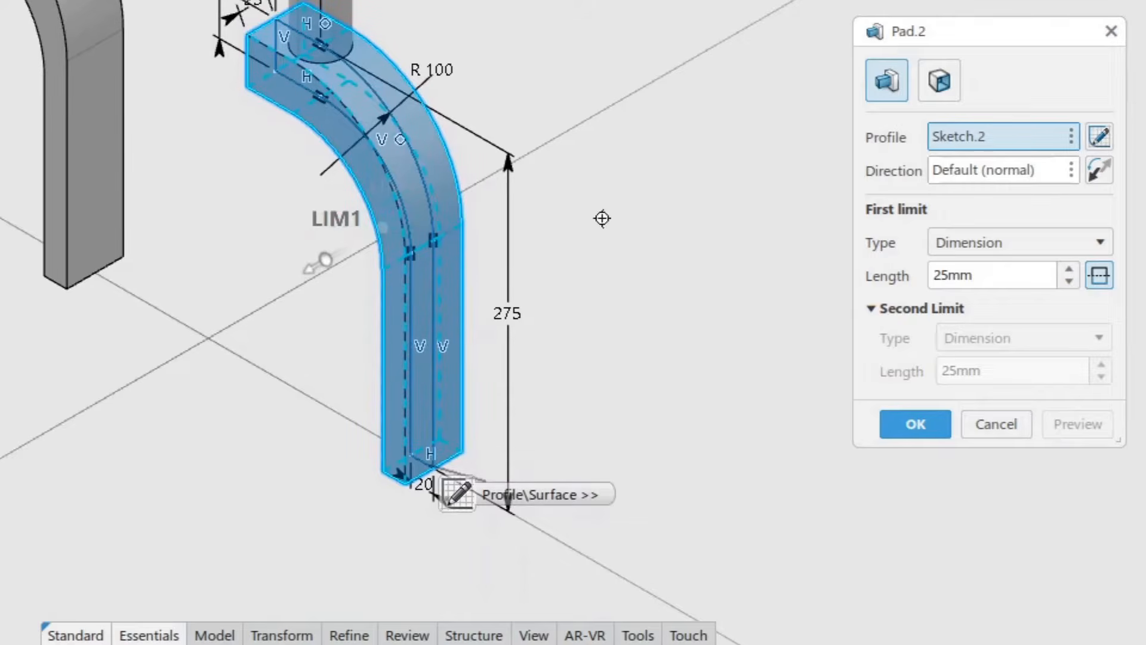
click(919, 426)
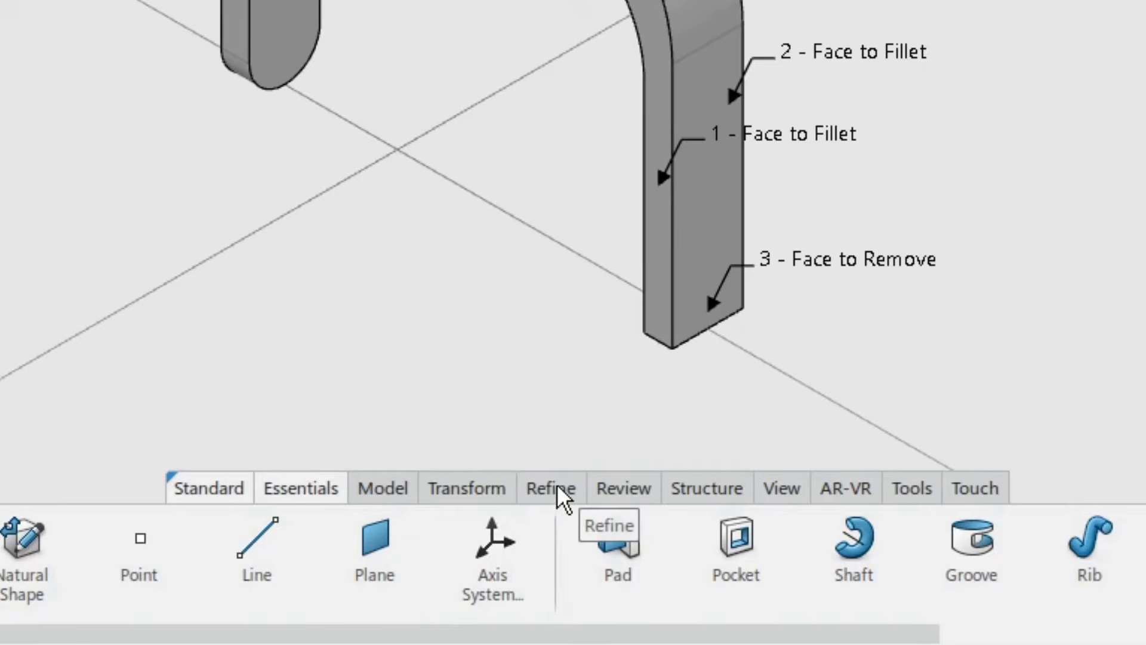
Step: Start a tritangent fillet and pick the two opposite narrow side faces of the fork leg as faces to fillet
click(557, 486)
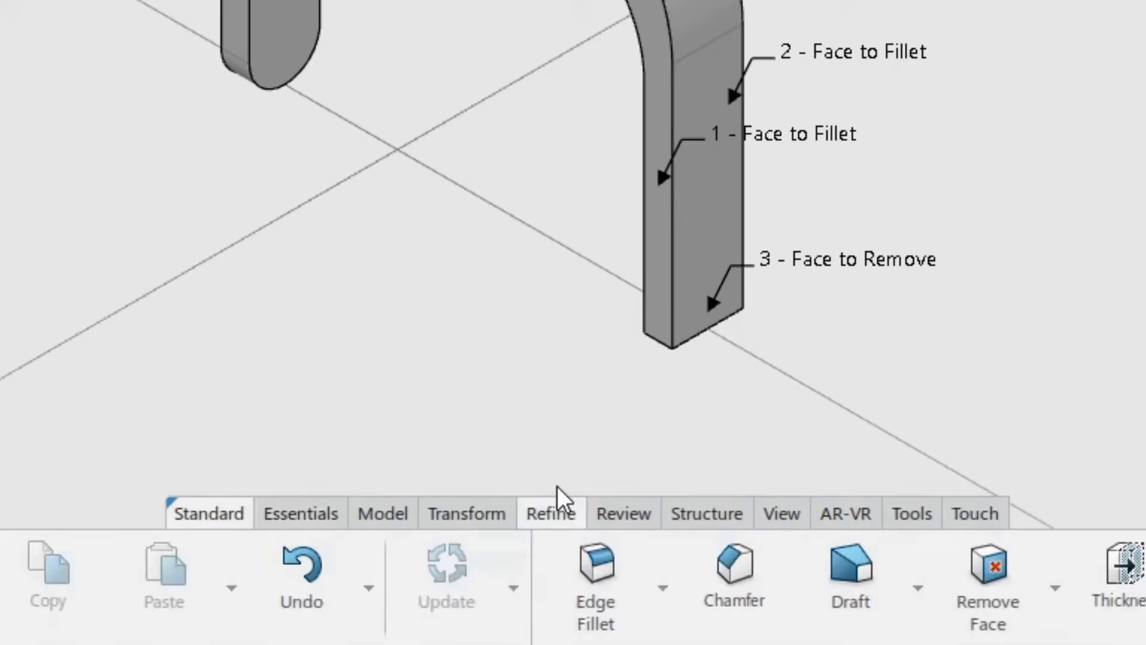
click(662, 588)
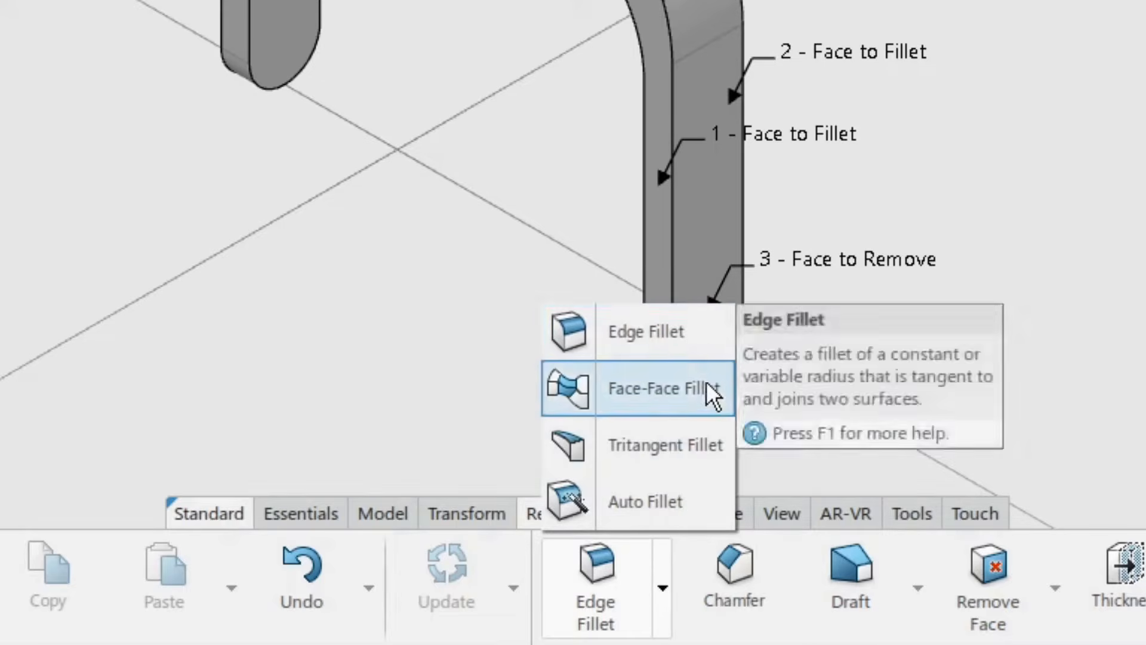
click(646, 451)
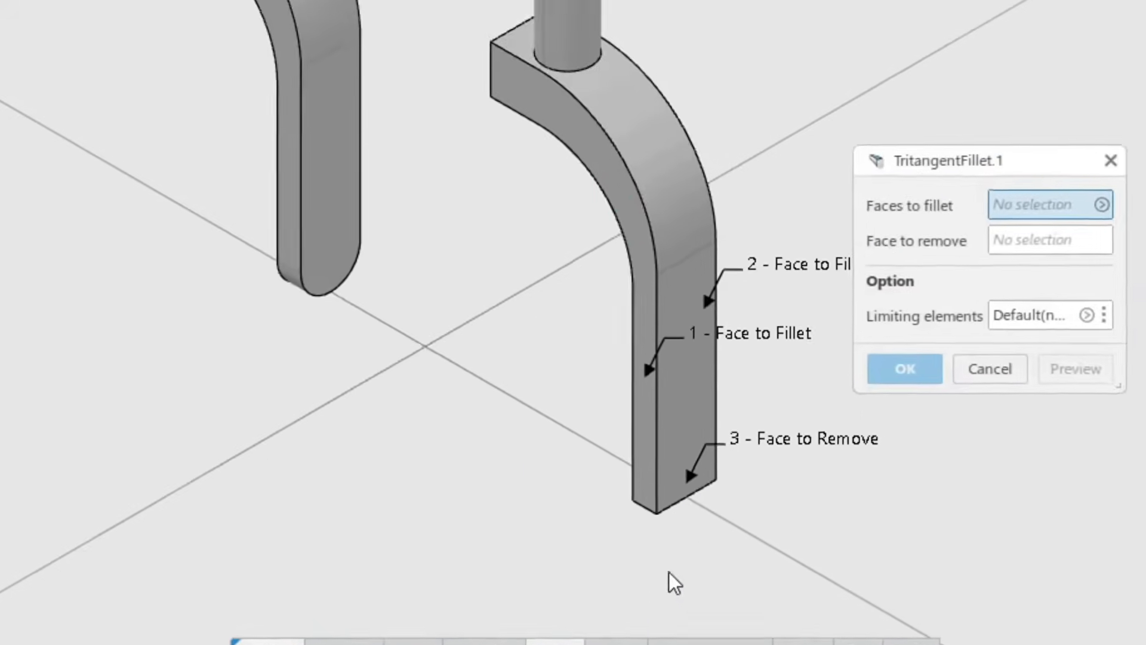
middle_drag(684, 541, 471, 127)
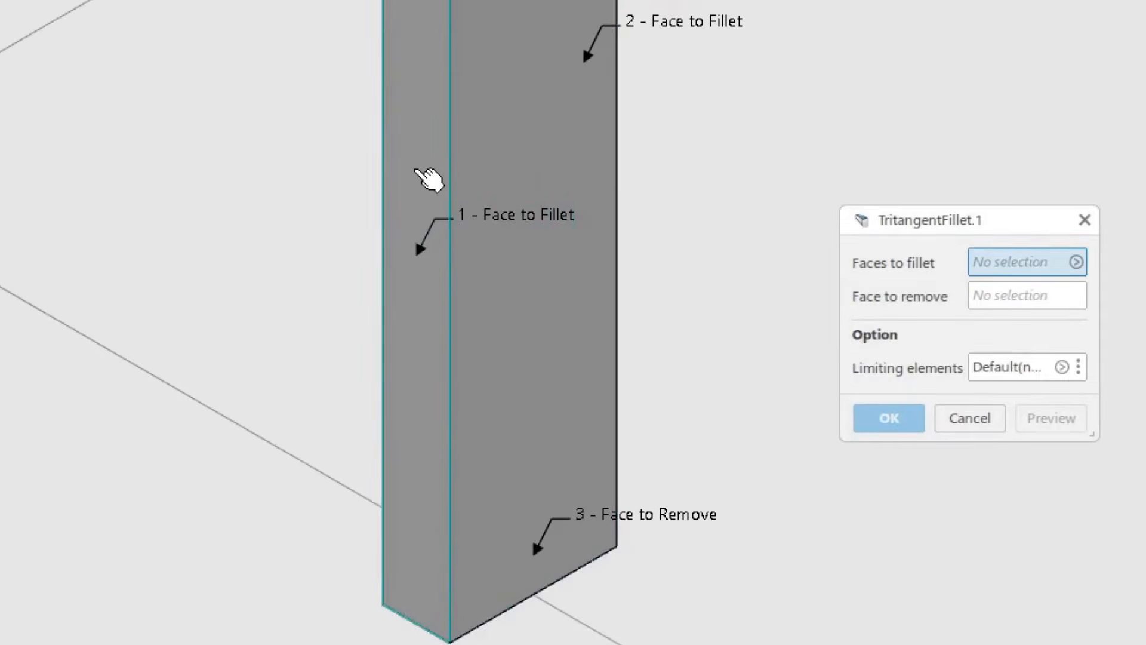
click(416, 170)
middle_drag(499, 382, 218, 481)
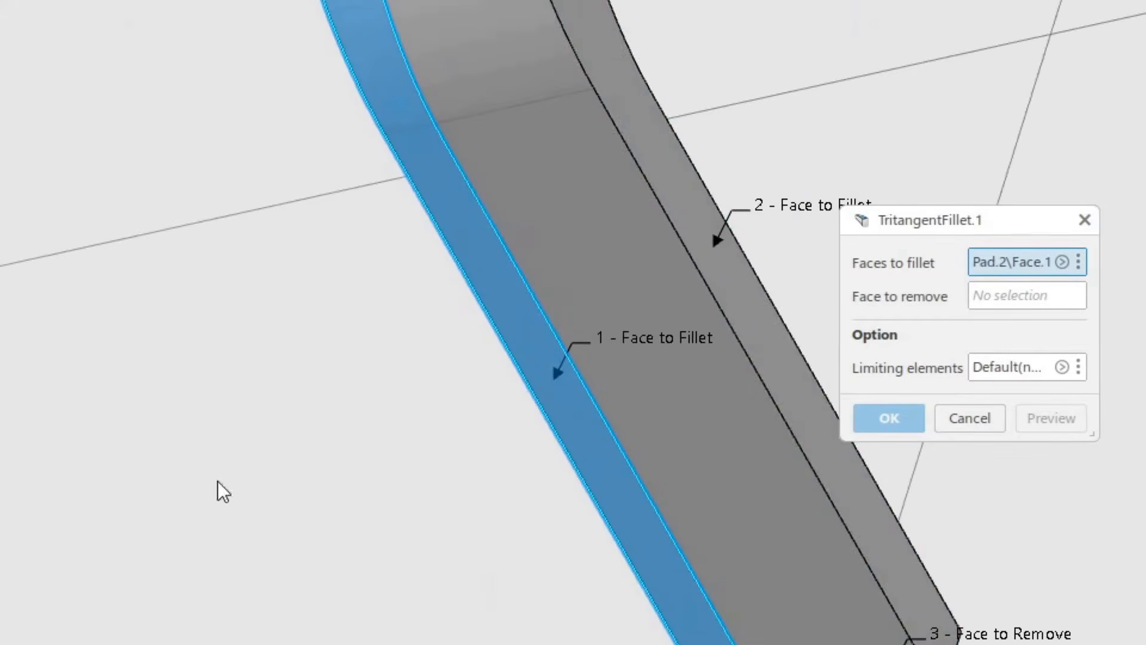
click(786, 352)
Step: Pick the fork leg's bottom end face as the face to remove, preview the tritangent fillet and create it
middle_drag(753, 410, 580, 232)
middle_drag(509, 456, 591, 309)
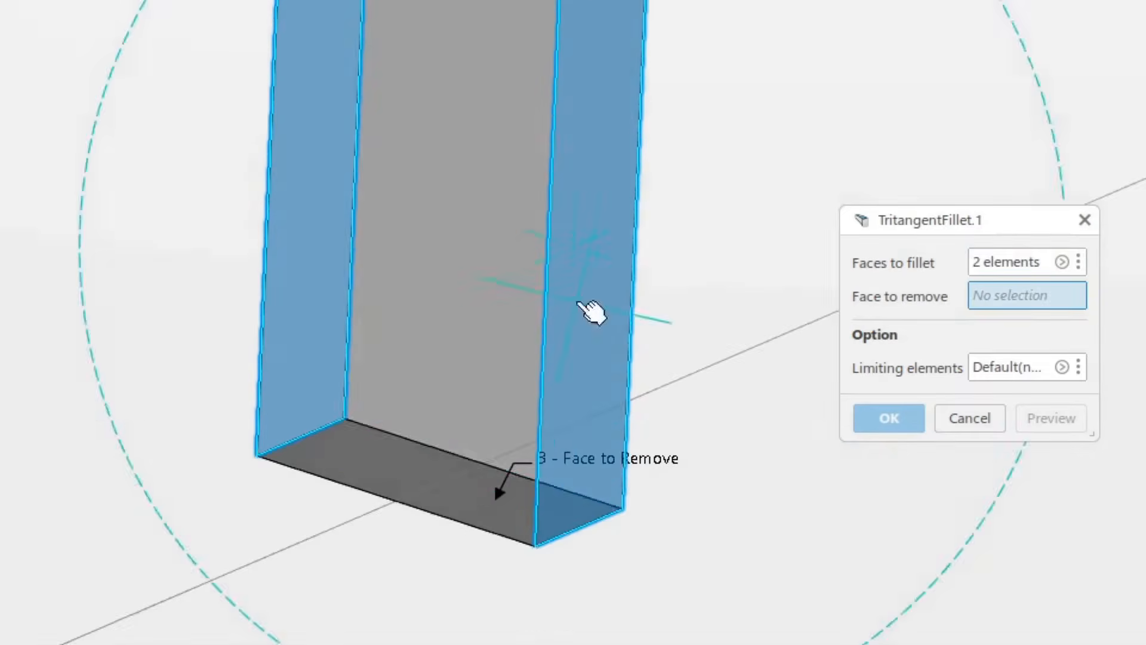
click(438, 488)
middle_drag(456, 501, 686, 410)
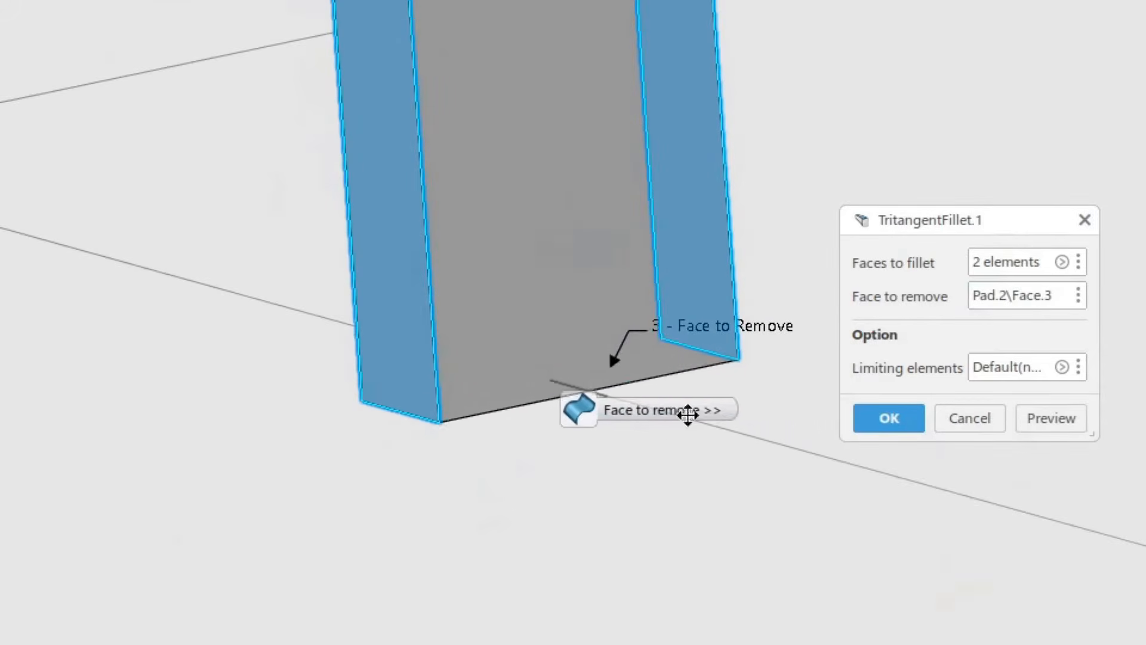
click(1057, 416)
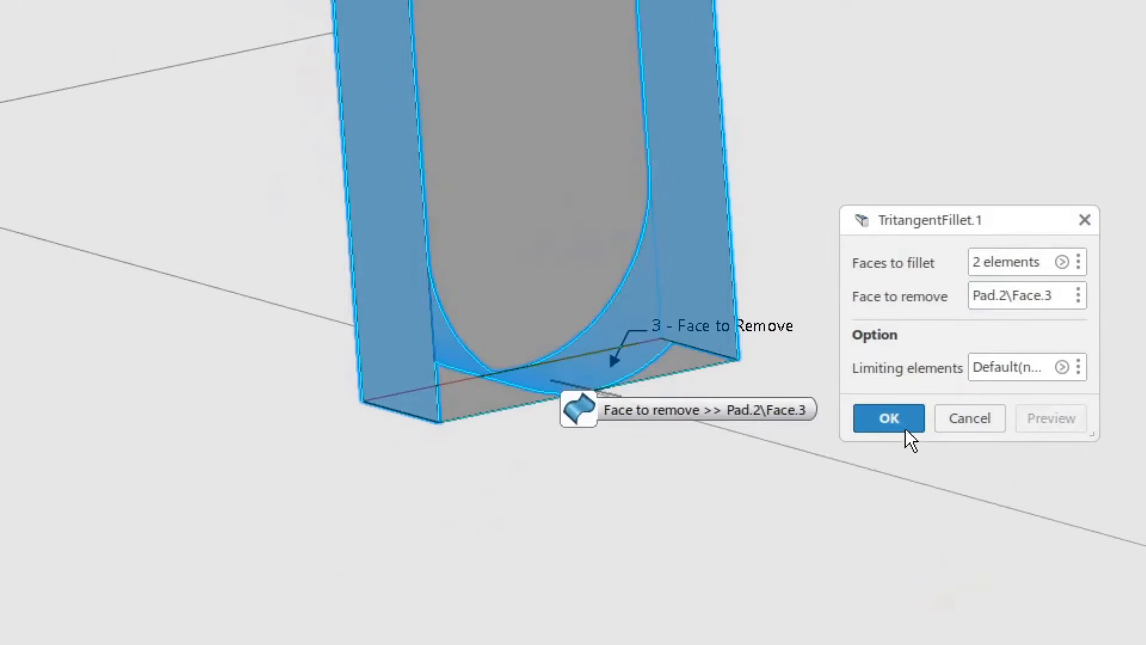
click(890, 418)
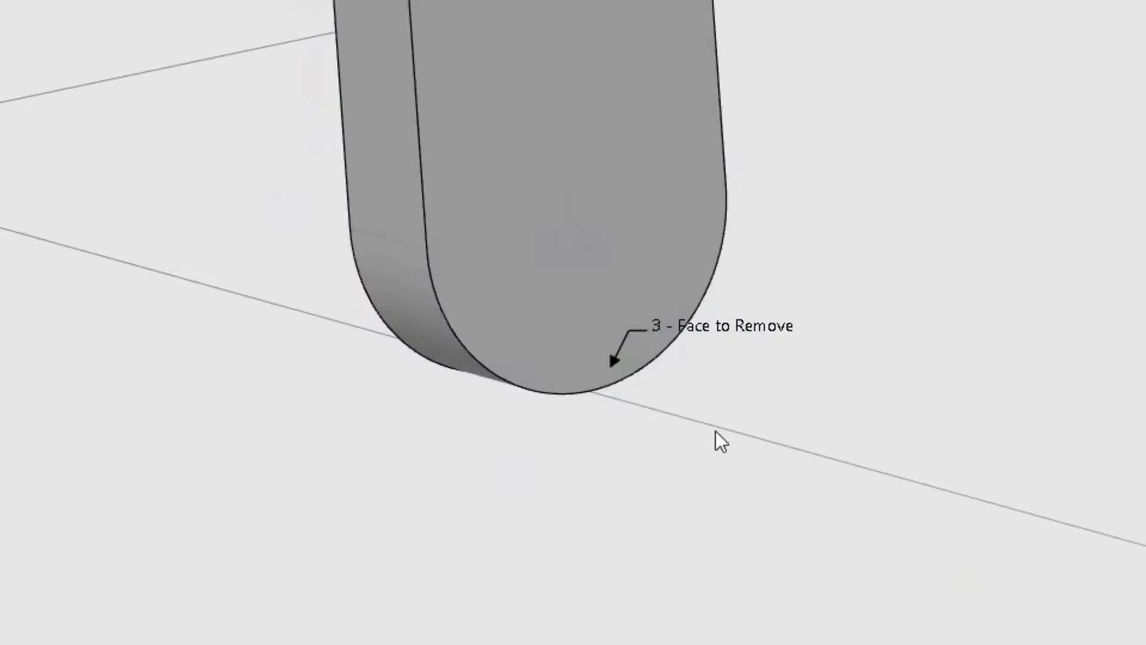
Step: Start a draft in reflect line mode with an angle of 3.5 deg
middle_drag(717, 440, 757, 407)
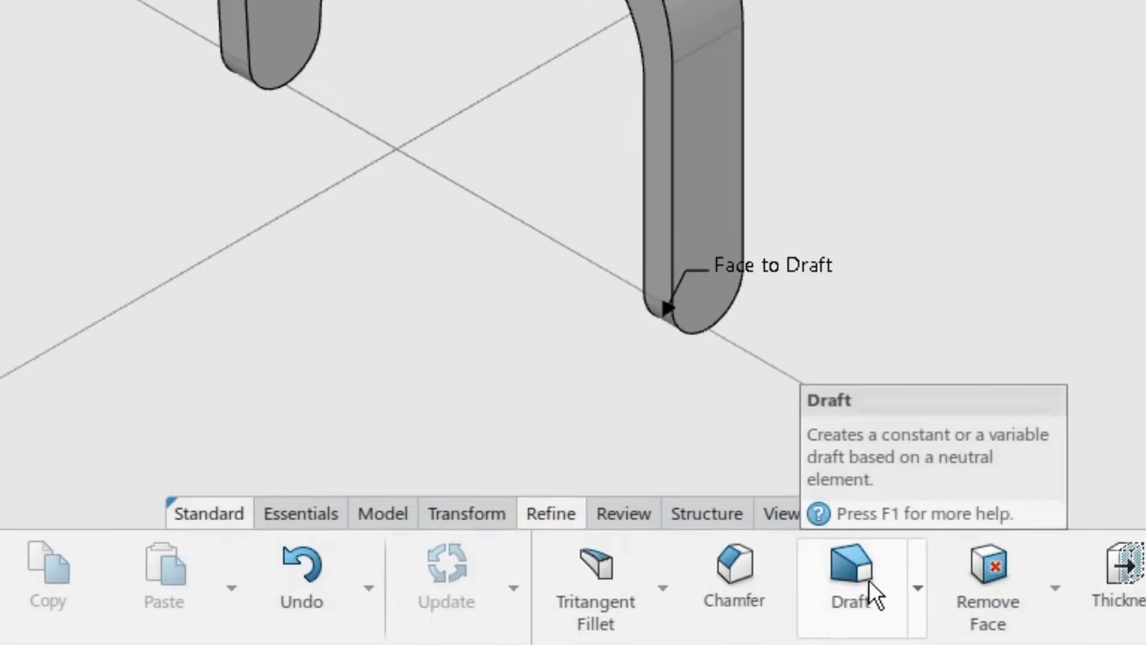
click(862, 575)
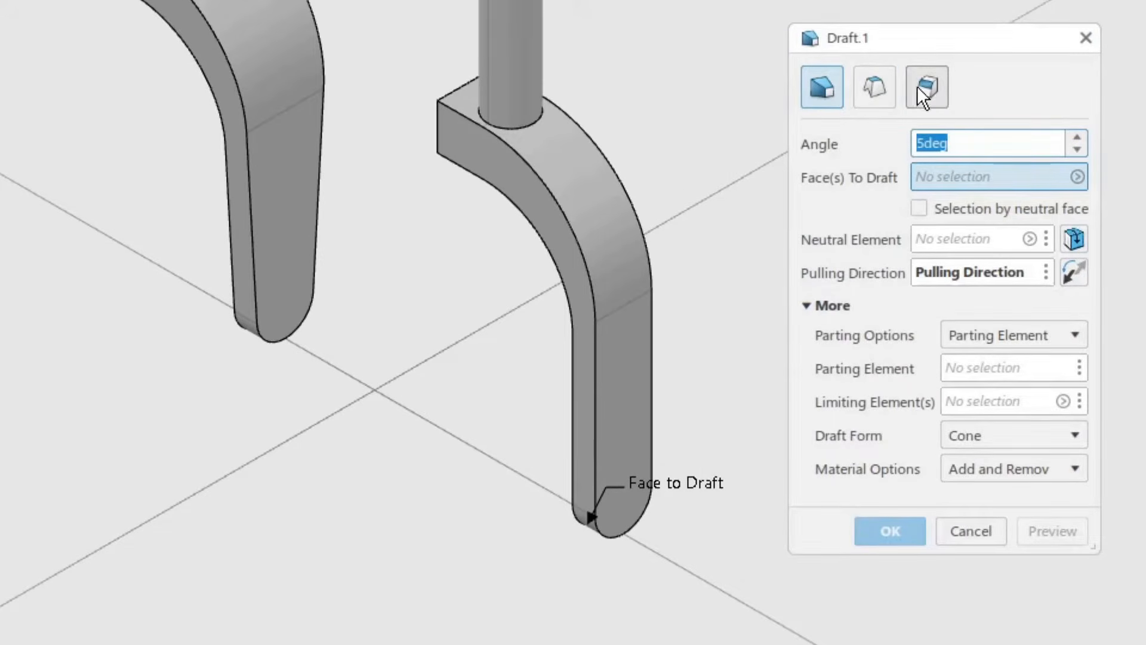
click(933, 93)
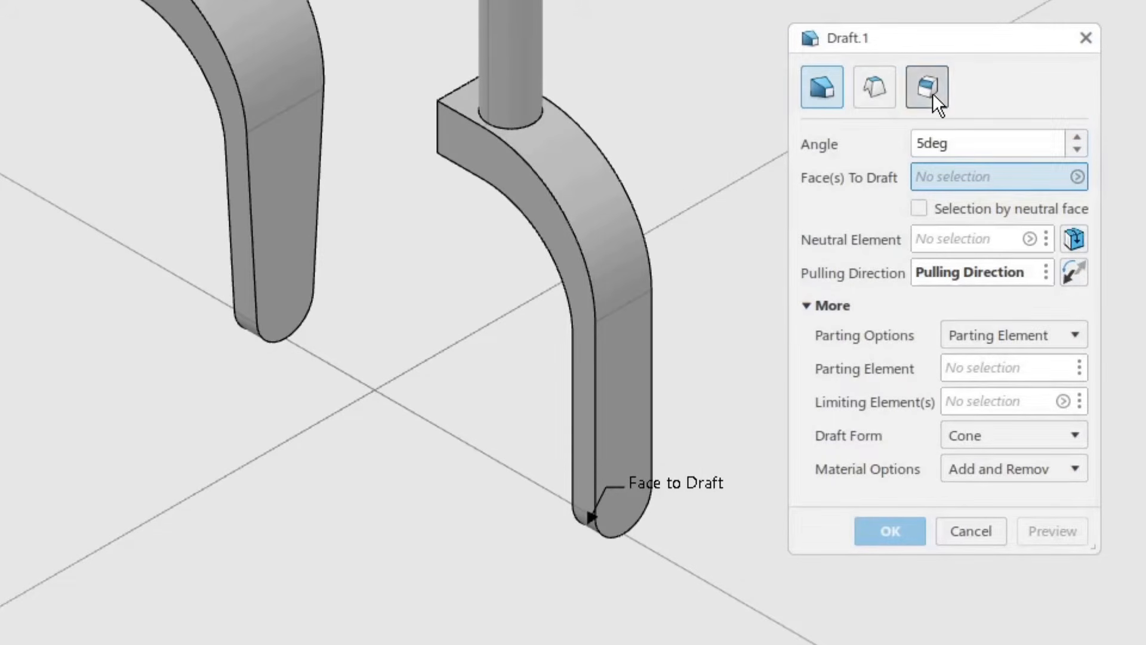
drag(953, 138, 885, 147)
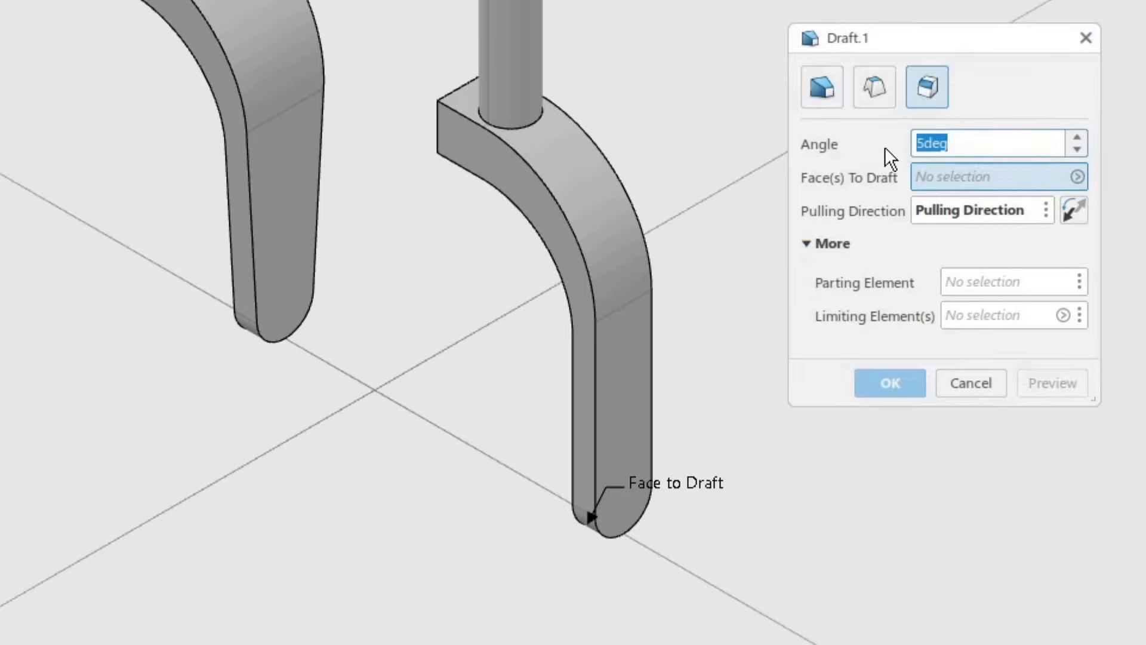
text(3.5)
key(Return)
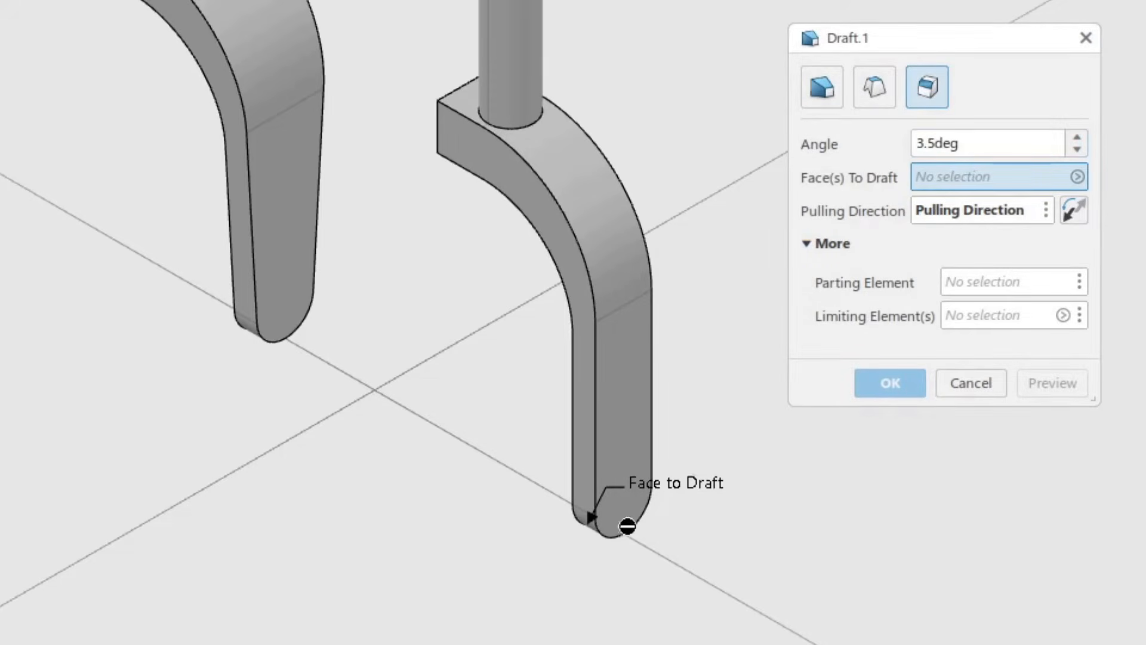
Step: Draft from the leg's rounded end face with the pulling direction reversed, preview the result and create the draft
middle_drag(627, 527, 649, 167)
middle_drag(508, 424, 286, 304)
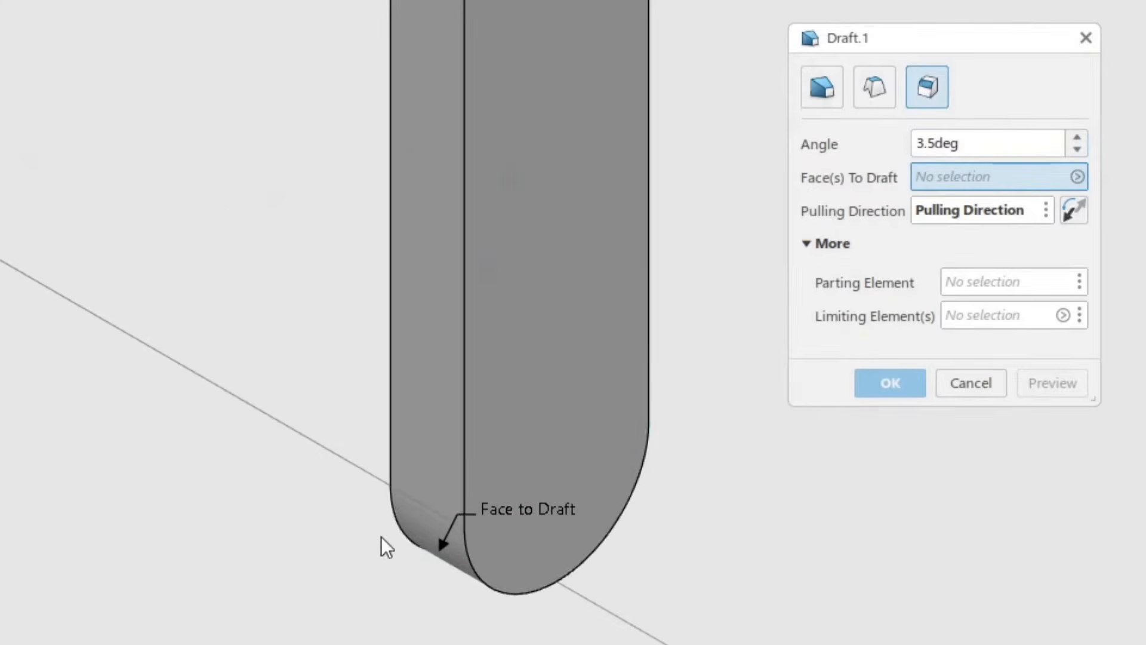
click(416, 524)
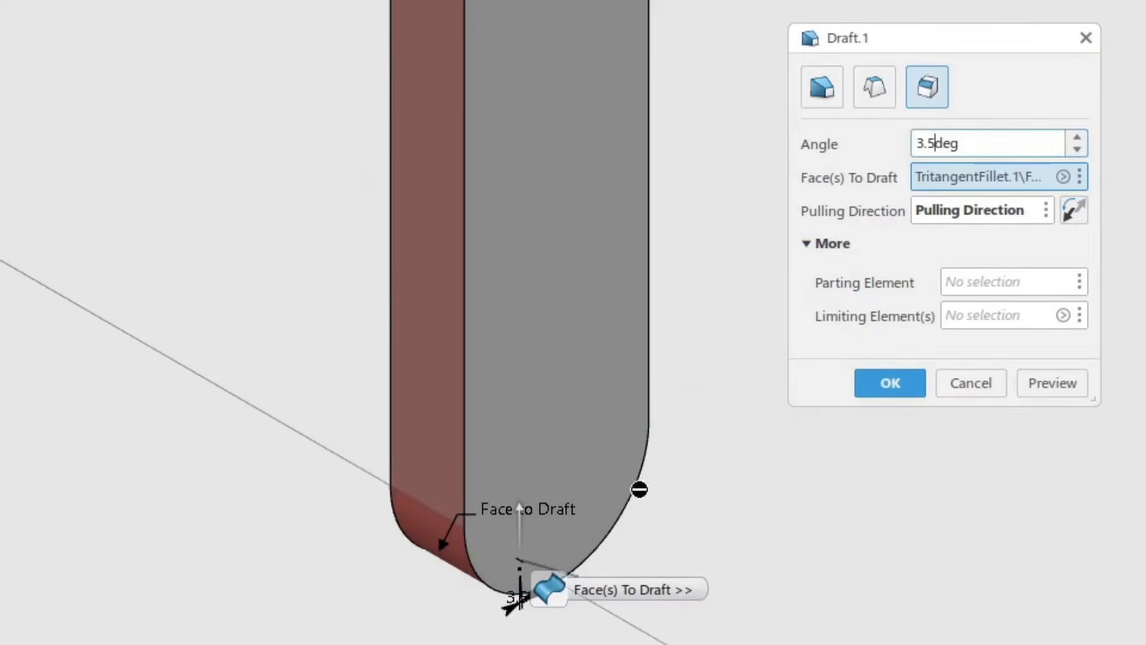
middle_drag(639, 486, 546, 548)
middle_drag(631, 448, 609, 487)
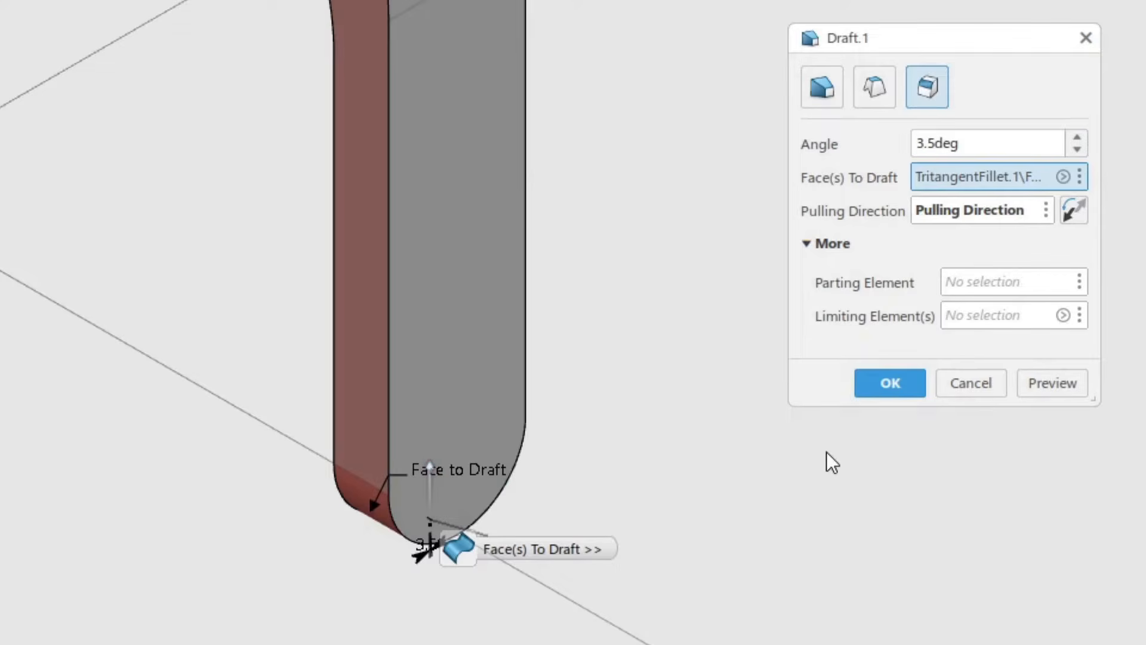
click(1073, 213)
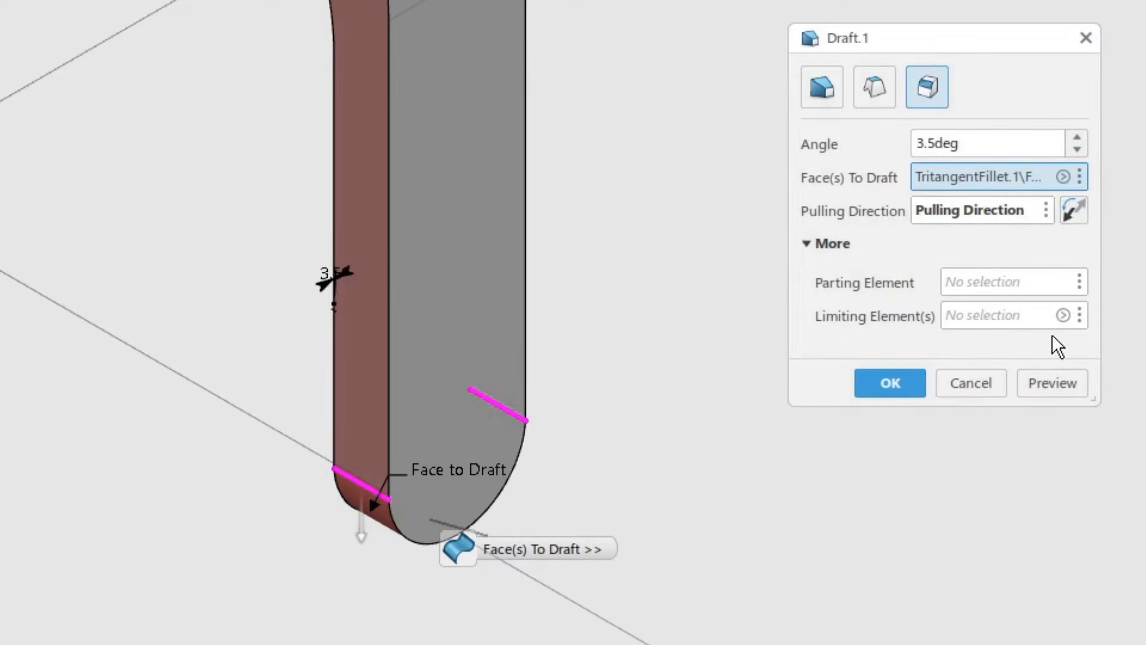
click(1060, 385)
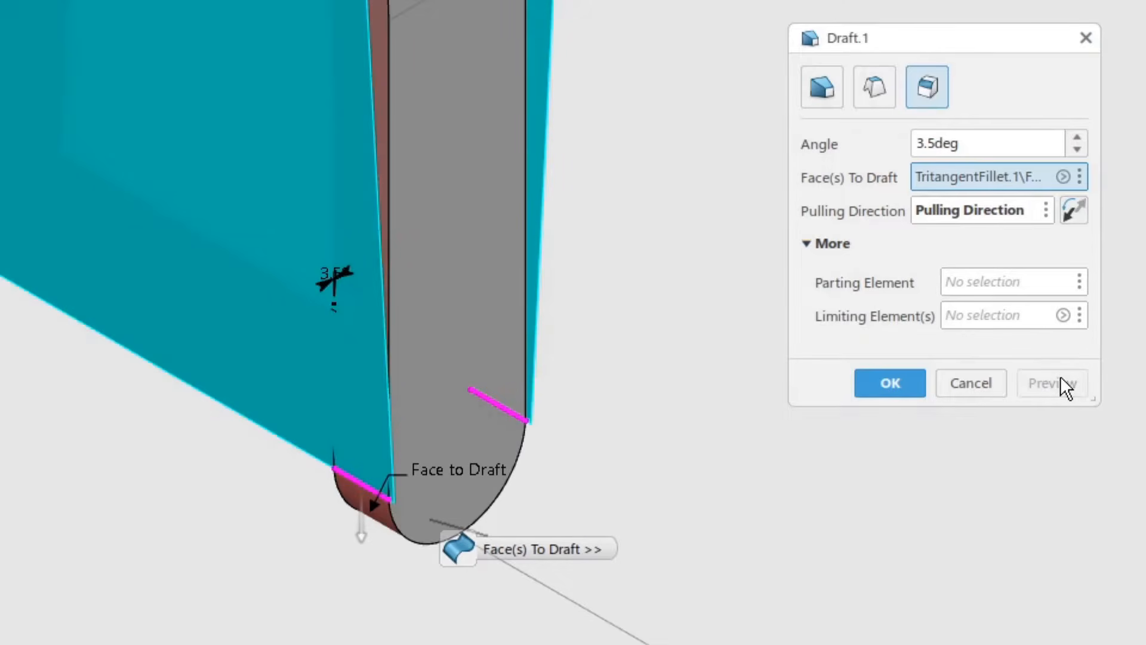
middle_drag(561, 346, 545, 455)
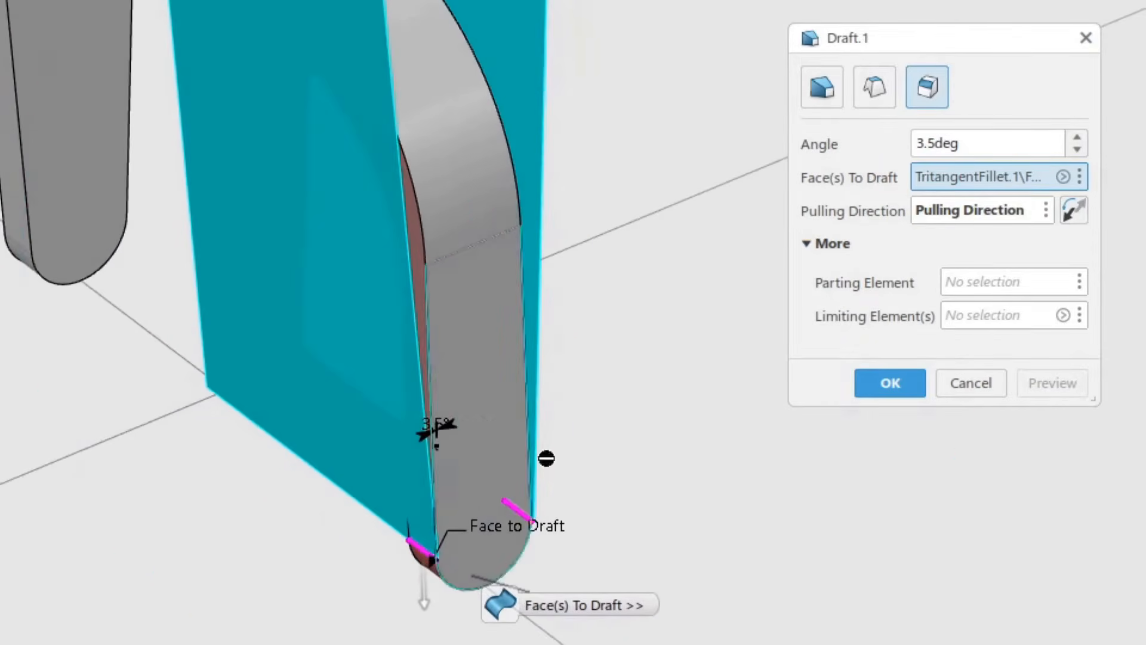
click(904, 387)
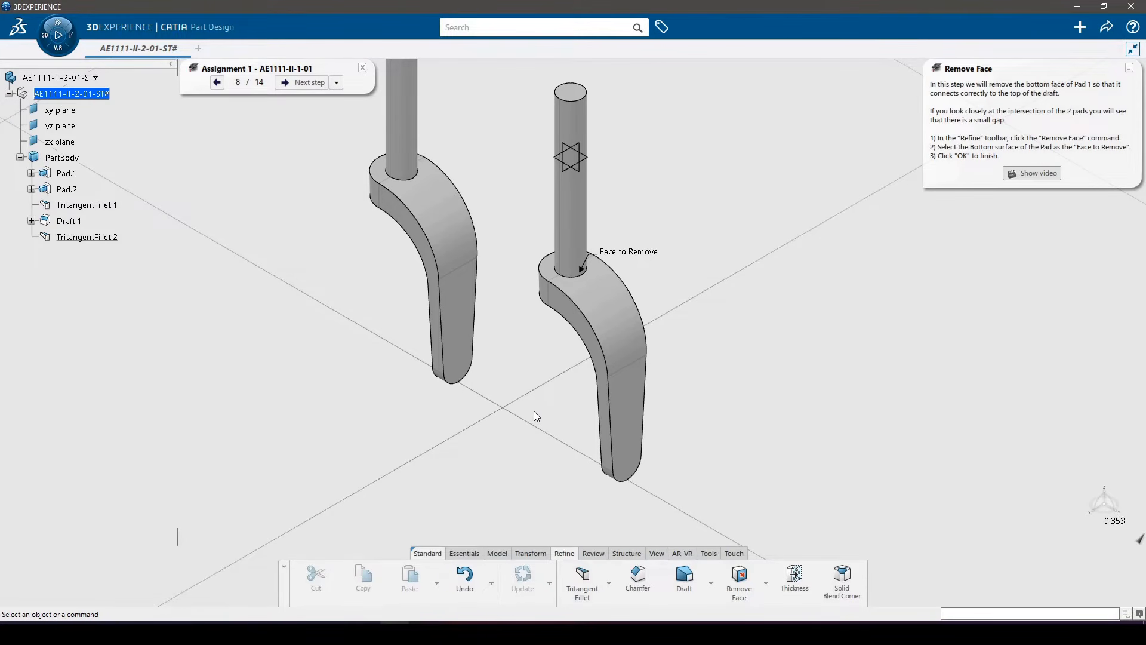
Step: Remove the exposed bottom face of the cylindrical pad so the pad meets the top of the drafted fork
middle_drag(532, 405, 565, 278)
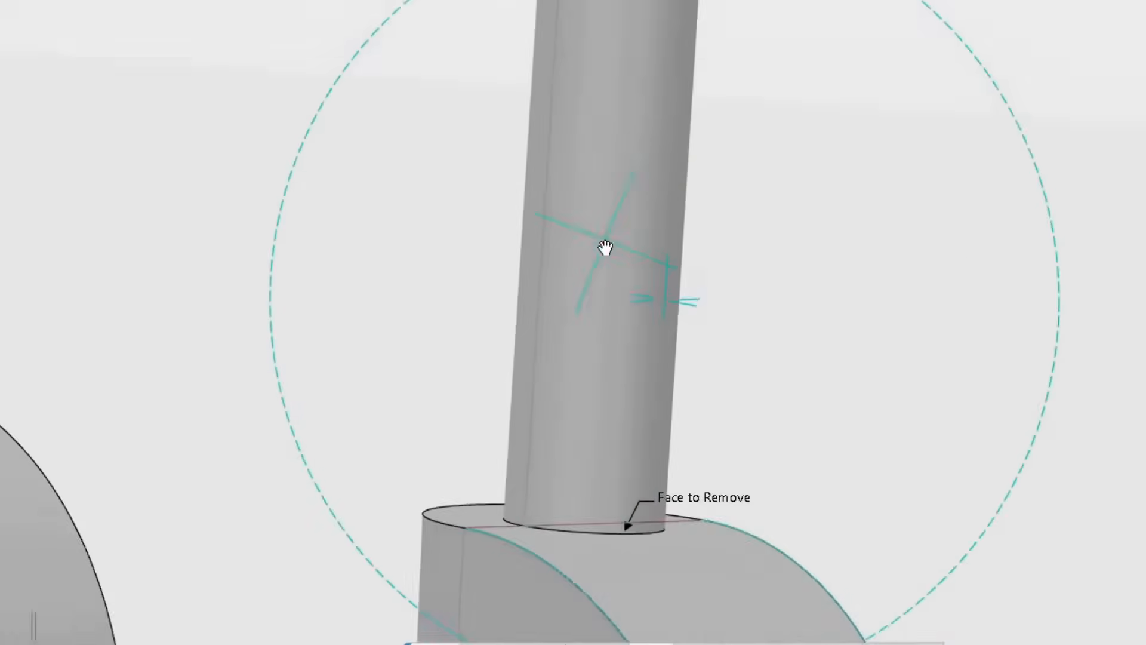
middle_drag(694, 430, 758, 226)
middle_drag(857, 190, 804, 302)
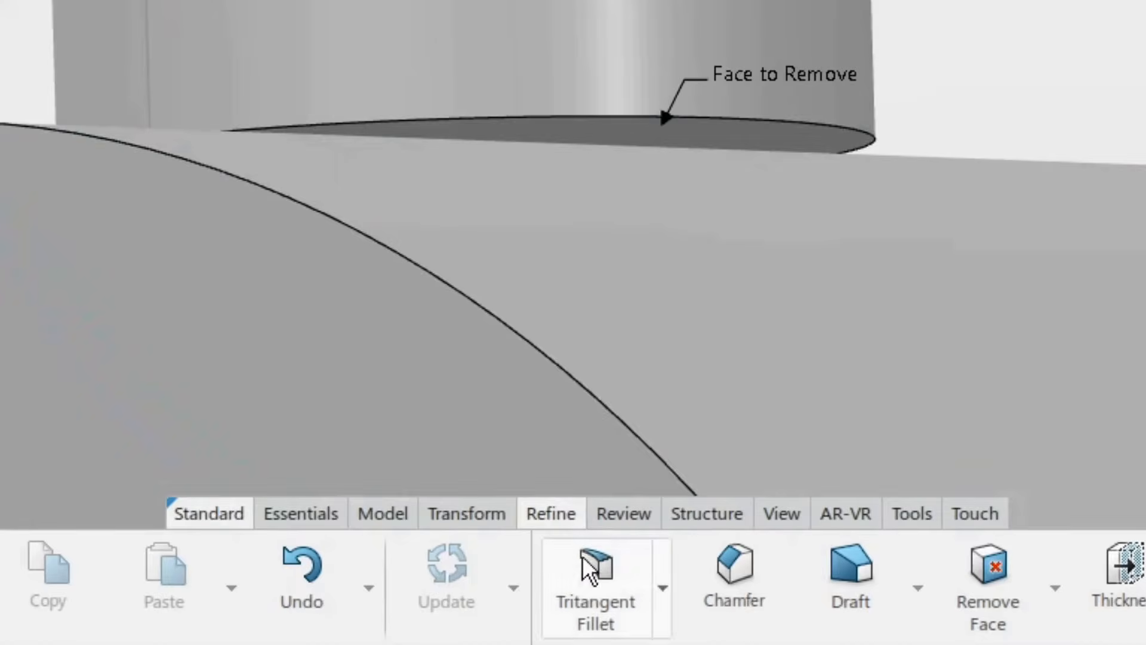
click(998, 578)
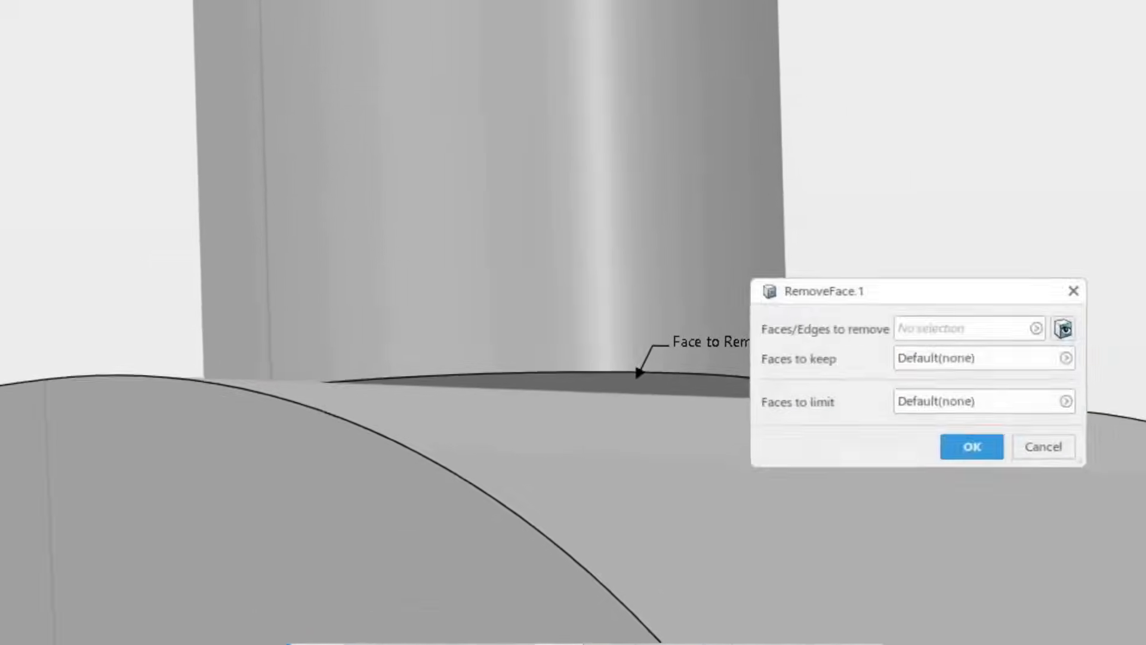
drag(851, 364, 912, 346)
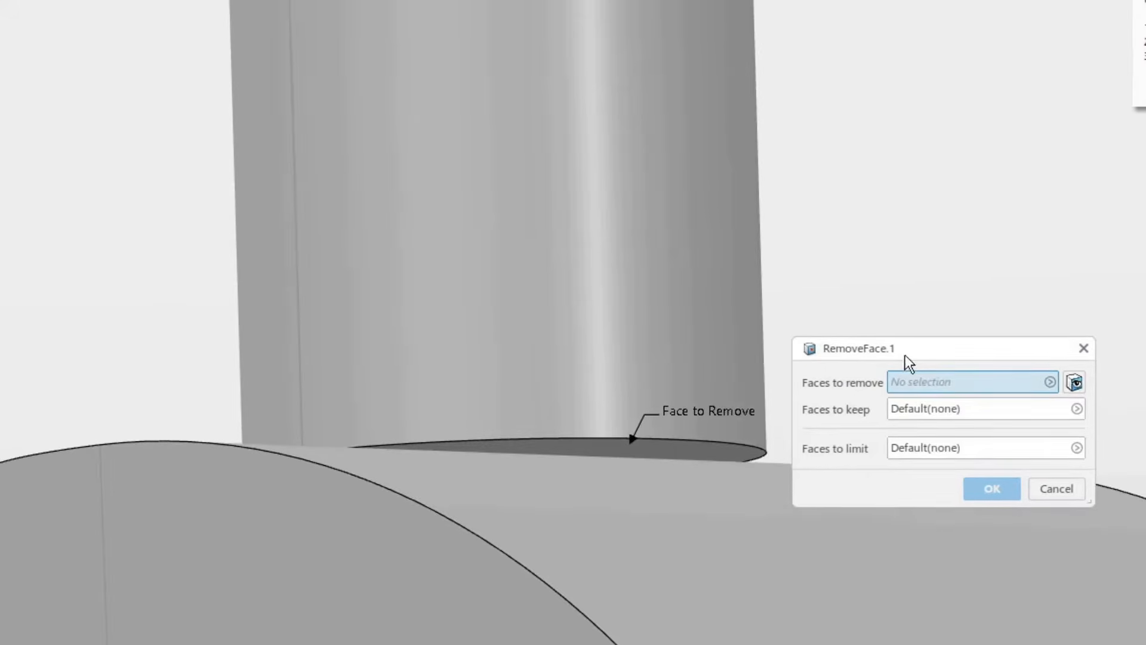
click(703, 453)
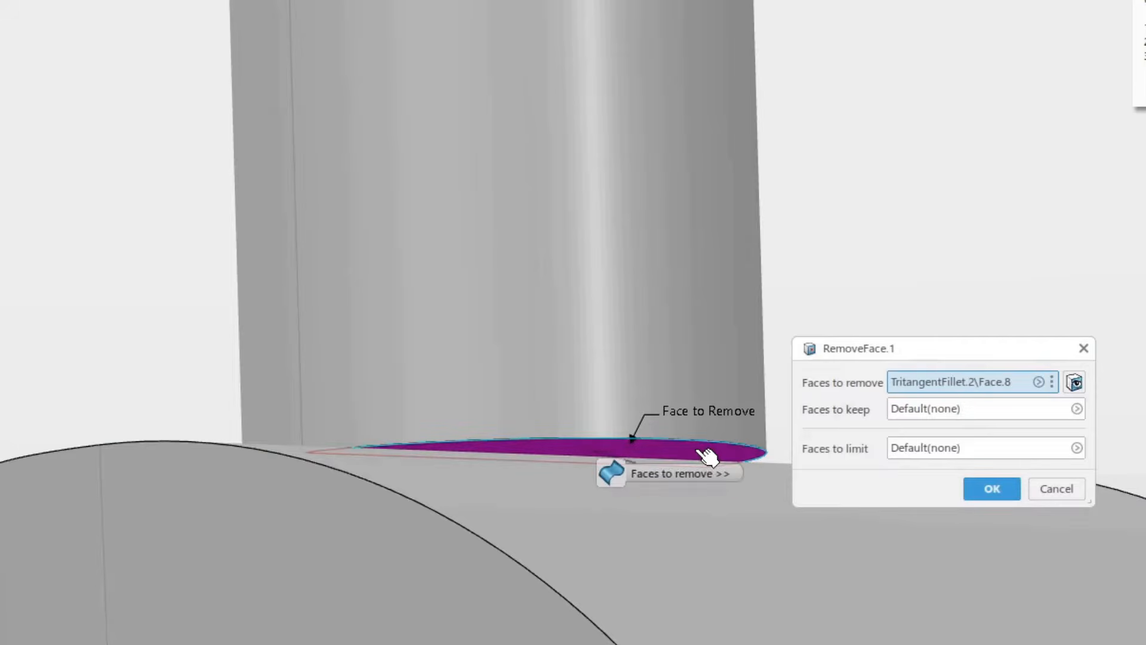
click(992, 488)
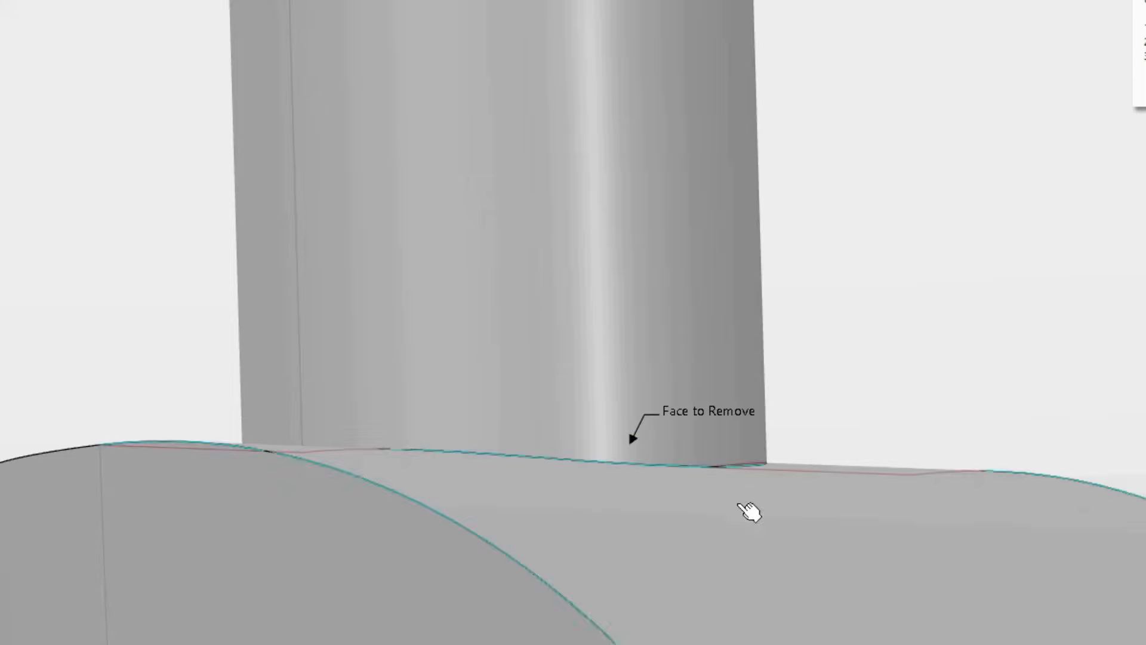
middle_drag(770, 382, 645, 441)
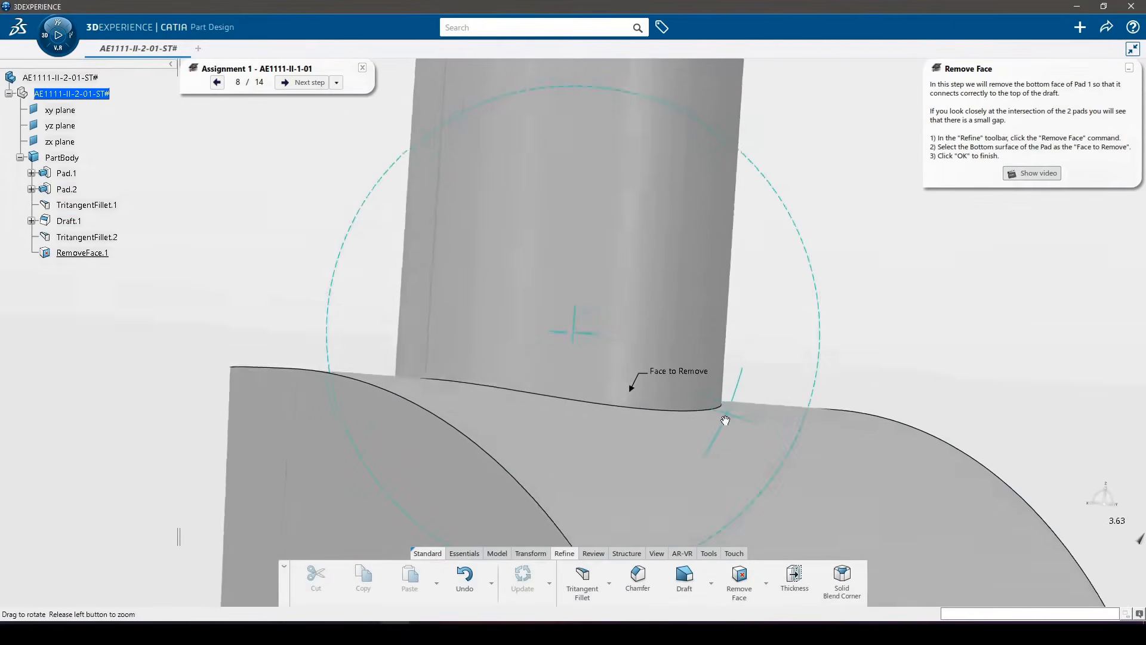
middle_drag(497, 458, 586, 588)
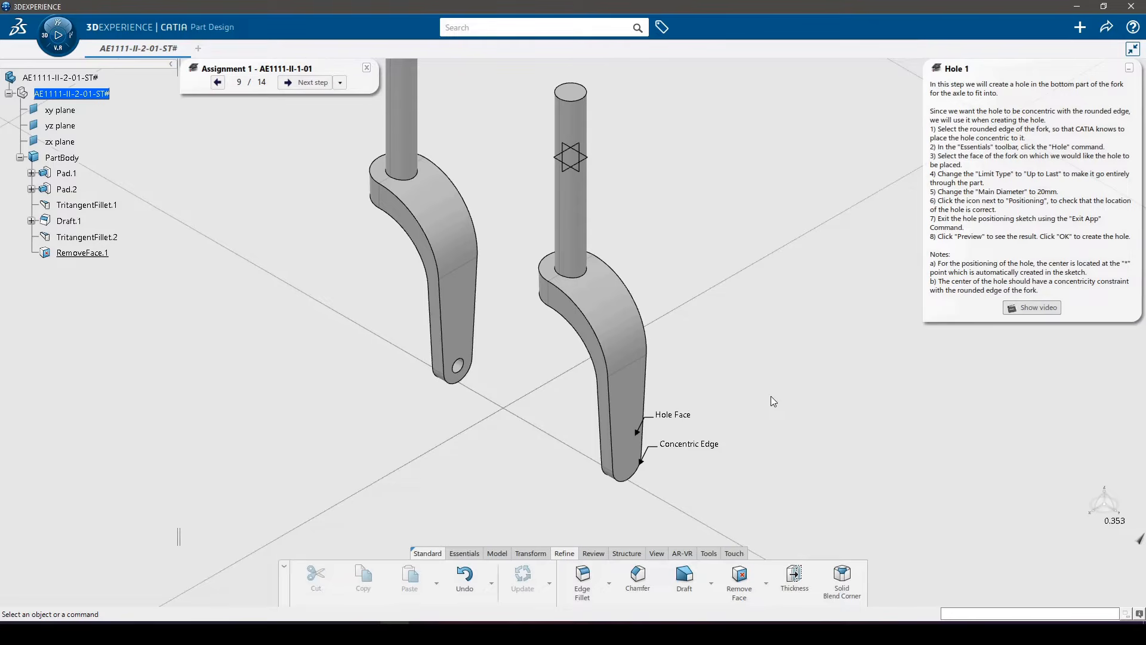
Step: Start a hole on the fork leg's flat front face, with the rounded end edge preselected as its concentric reference
scroll(708, 436, up, 5)
middle_drag(659, 411, 718, 299)
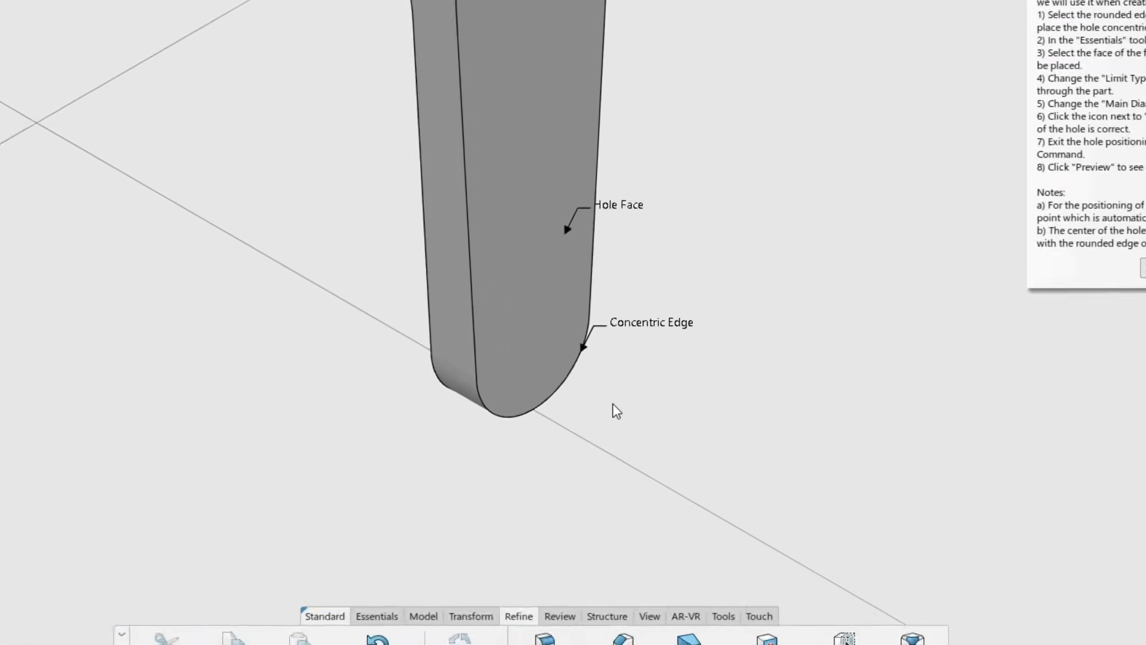
click(542, 372)
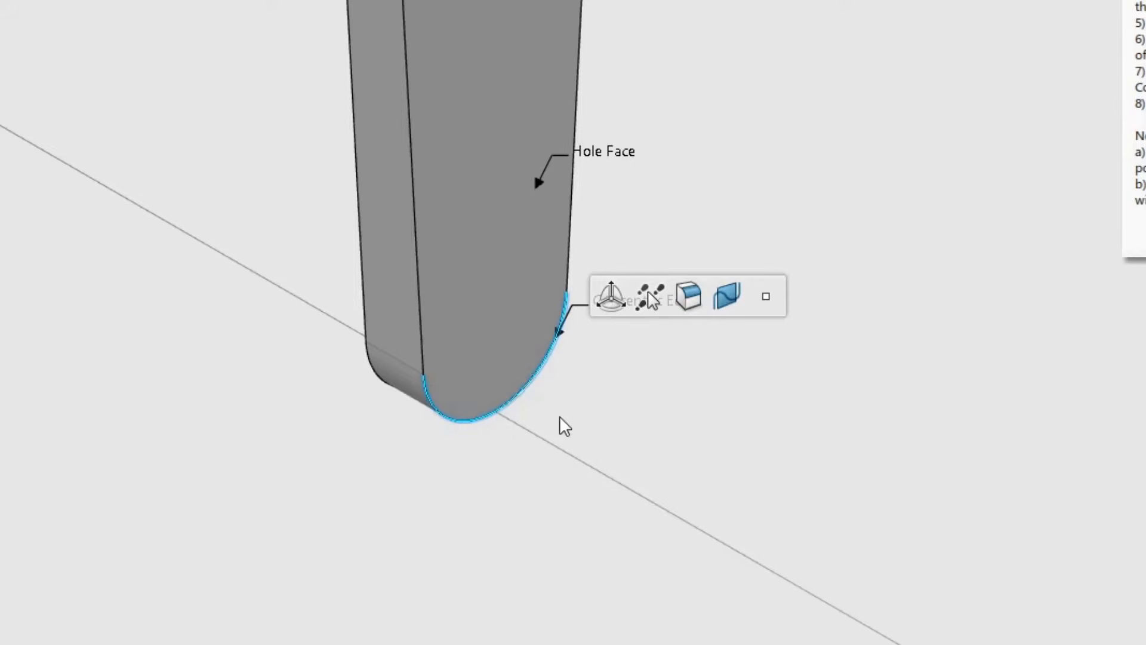
click(248, 489)
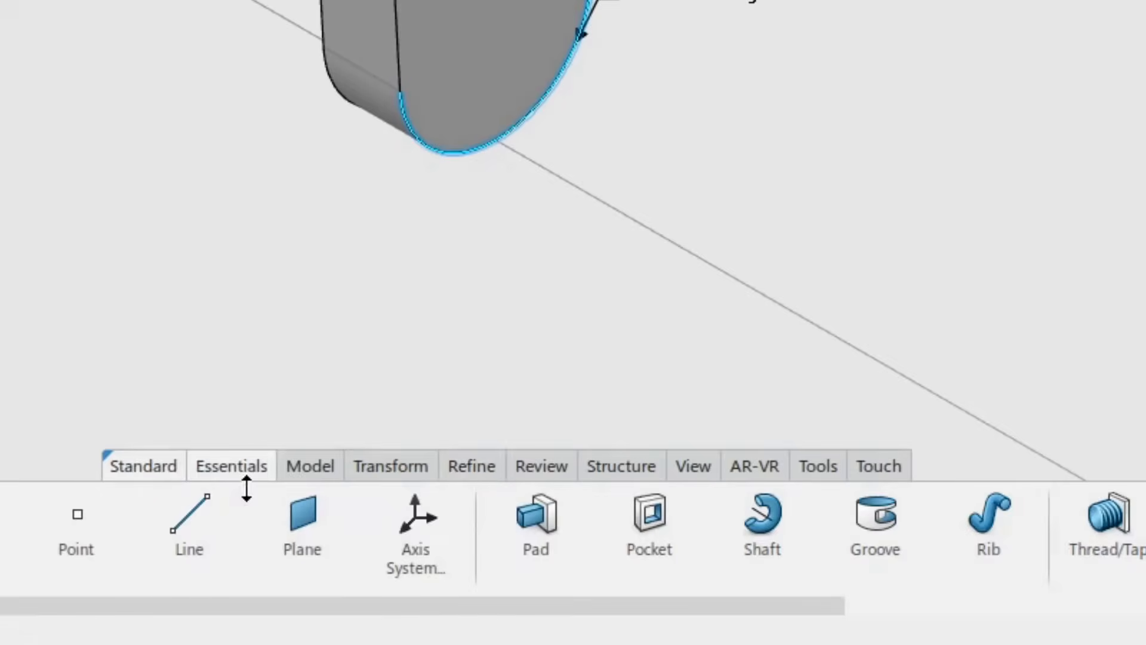
click(844, 519)
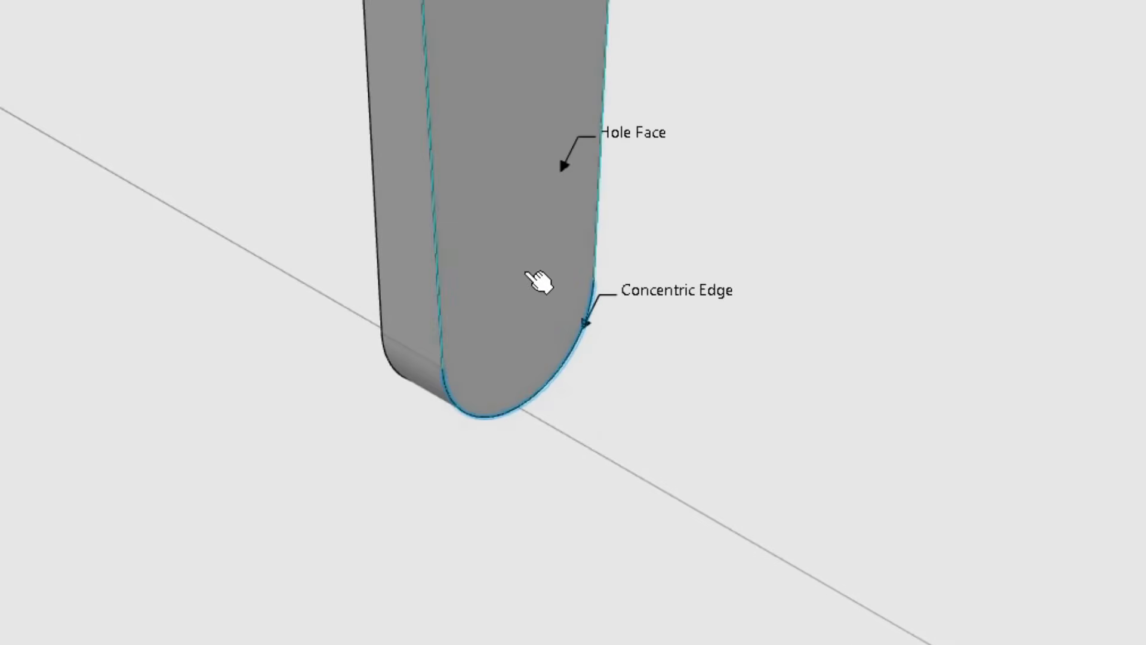
click(531, 277)
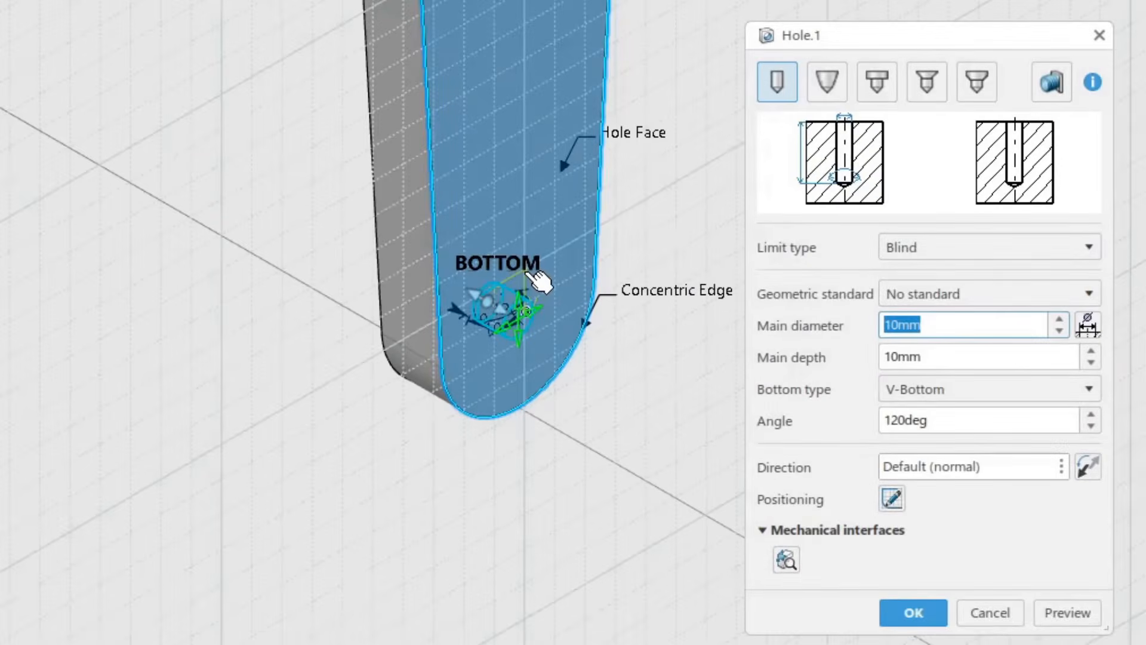
Step: Set the hole's limit type to Up To Last and its main diameter to 20 mm
click(940, 252)
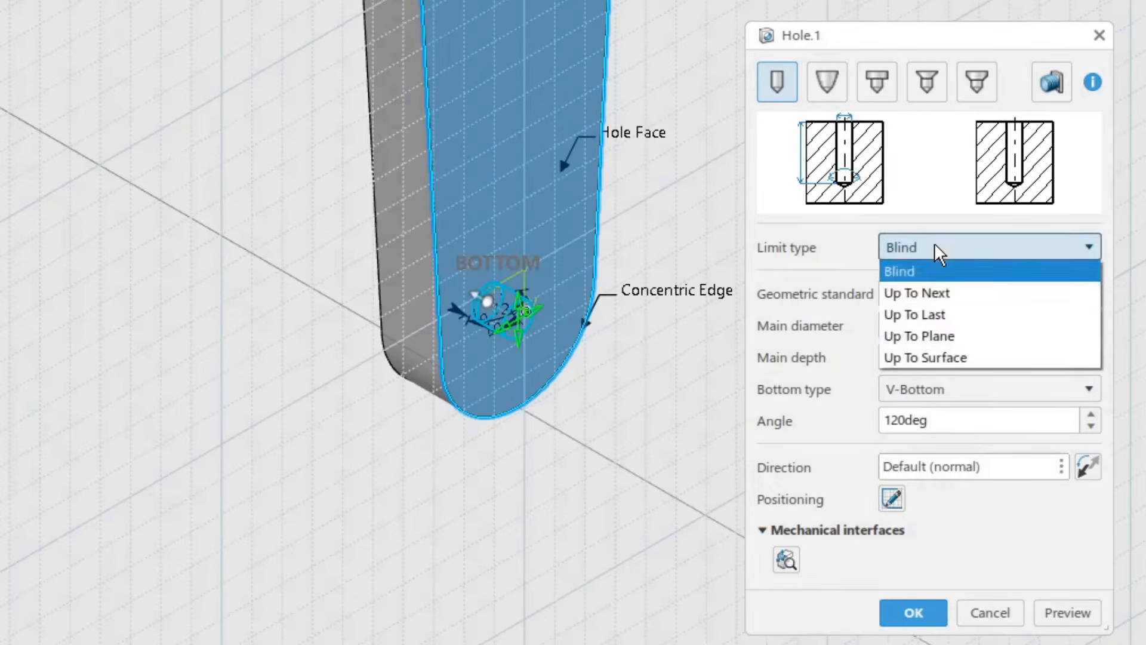
click(939, 314)
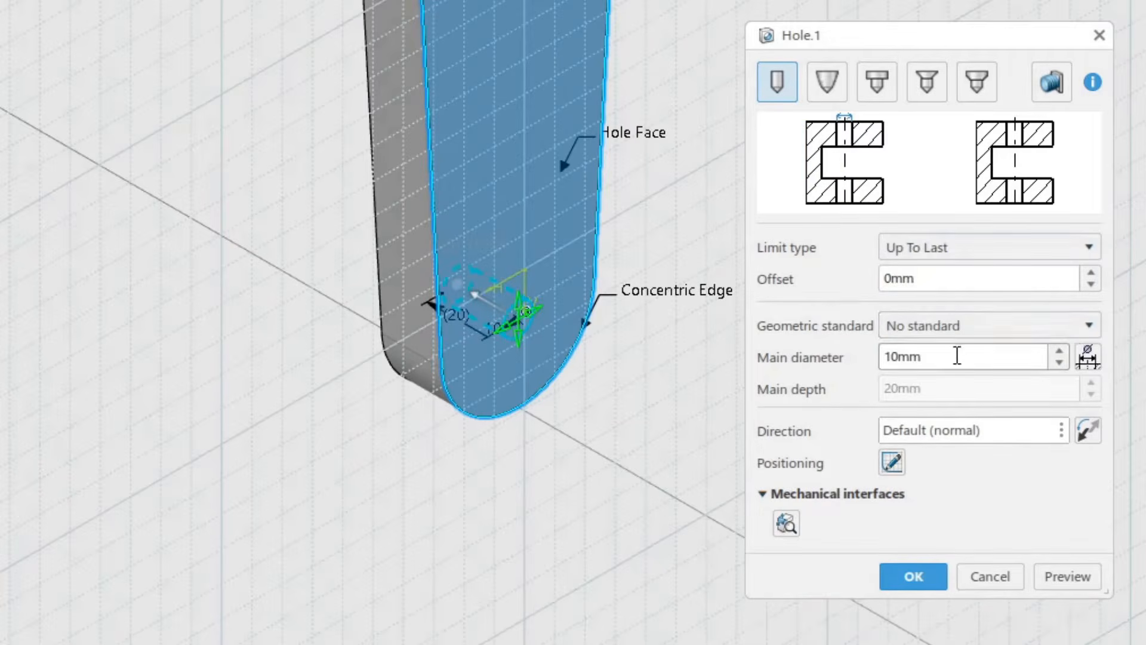
drag(942, 356, 856, 351)
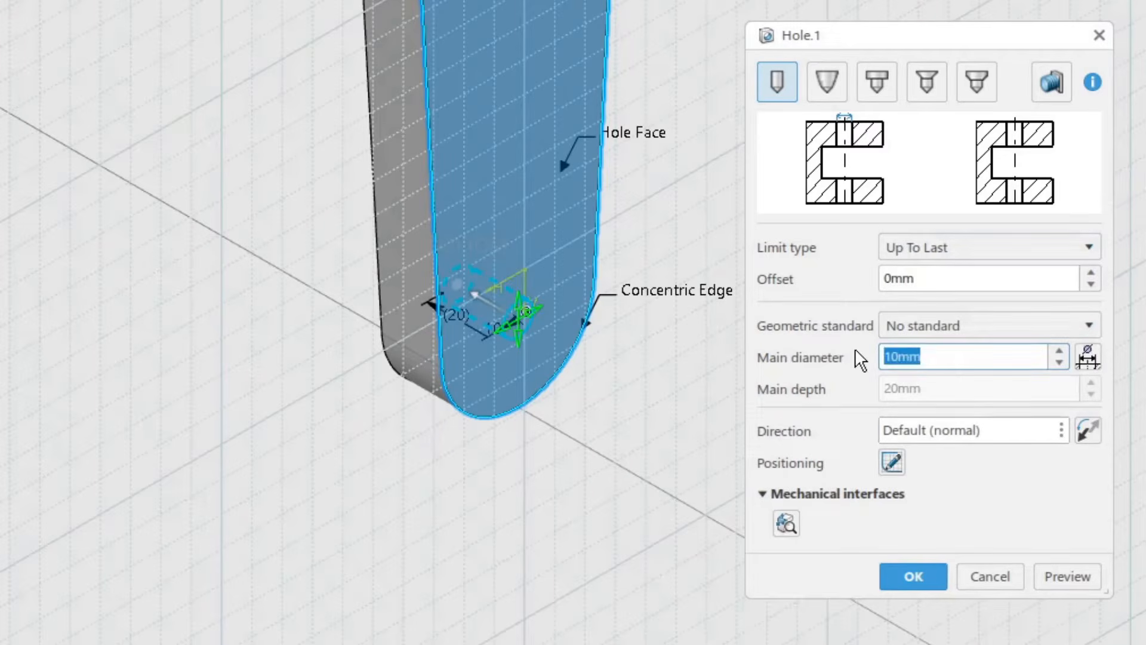
text(20)
key(Return)
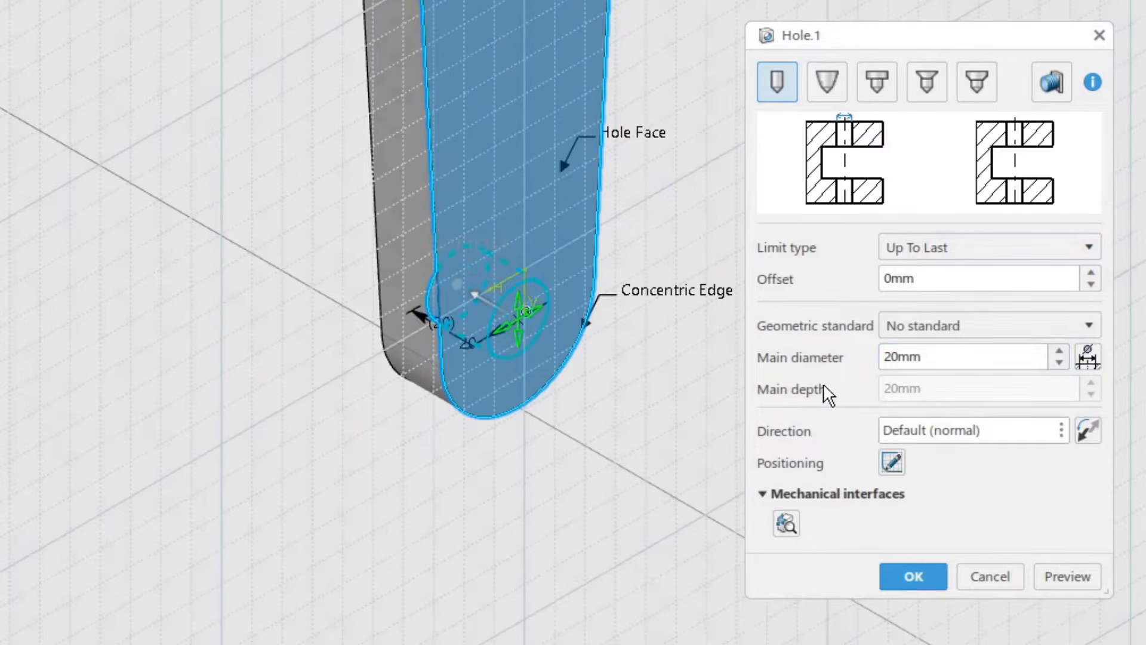
Step: Open the hole's positioning sketch and move the hole's centre point away from the centre of the rounded edge
click(892, 459)
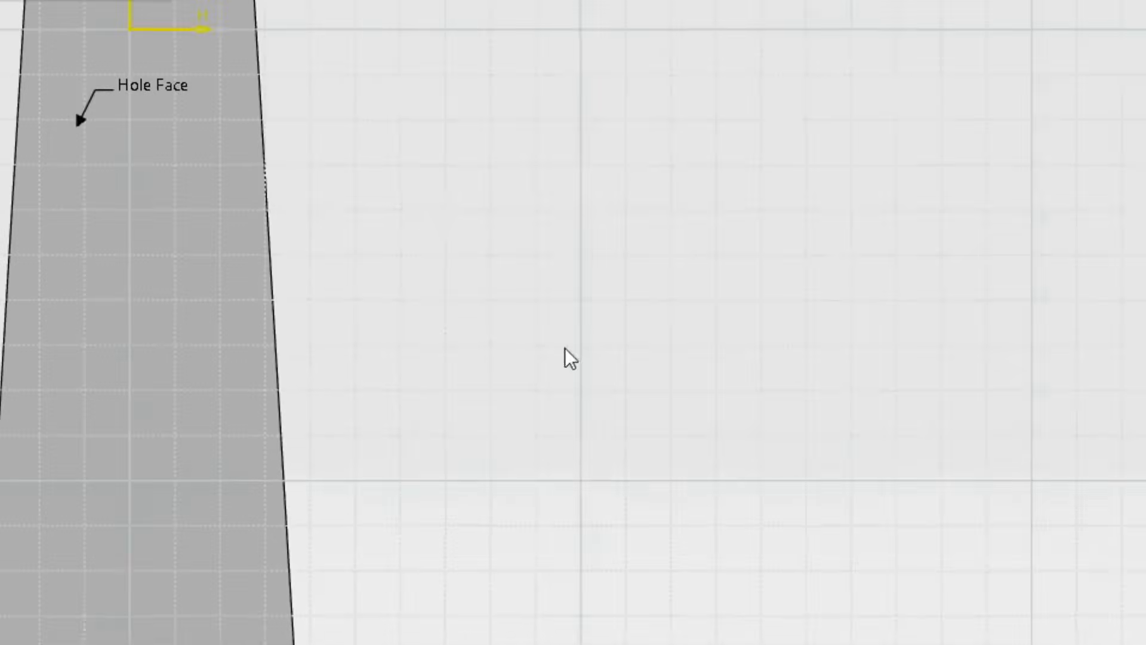
mouse_move(937, 615)
ctrl+middle_down()
mouse_move(943, 496)
mouse_move(904, 578)
mouse_move(937, 546)
ctrl+middle_up()
middle_drag(944, 558, 930, 529)
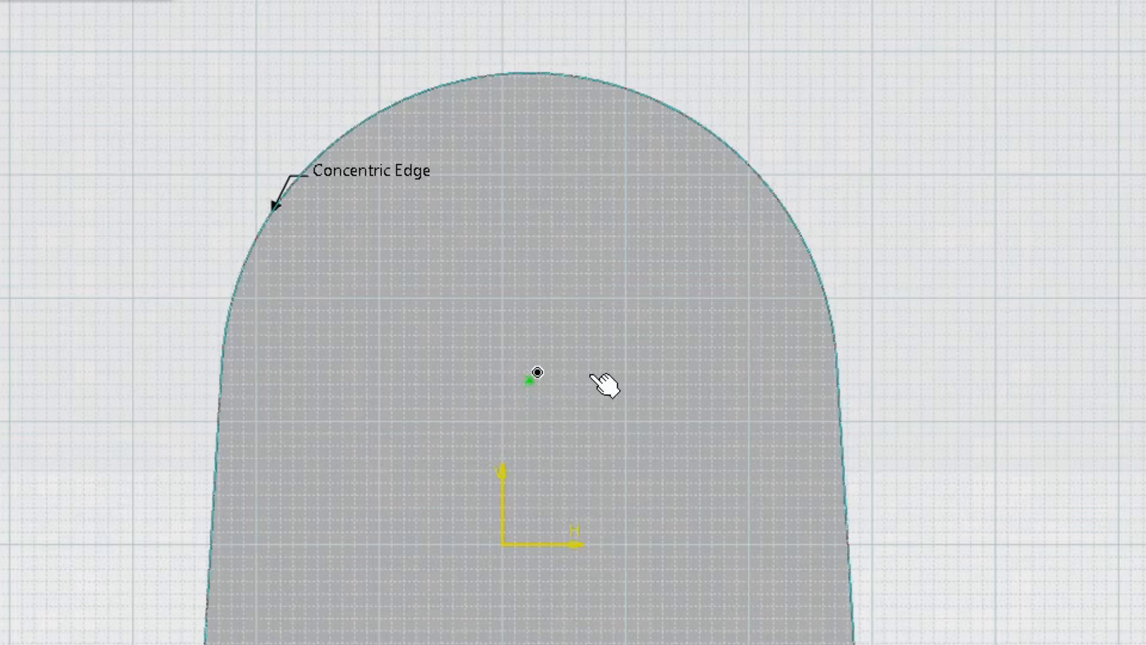
click(540, 382)
click(542, 383)
drag(537, 381, 606, 382)
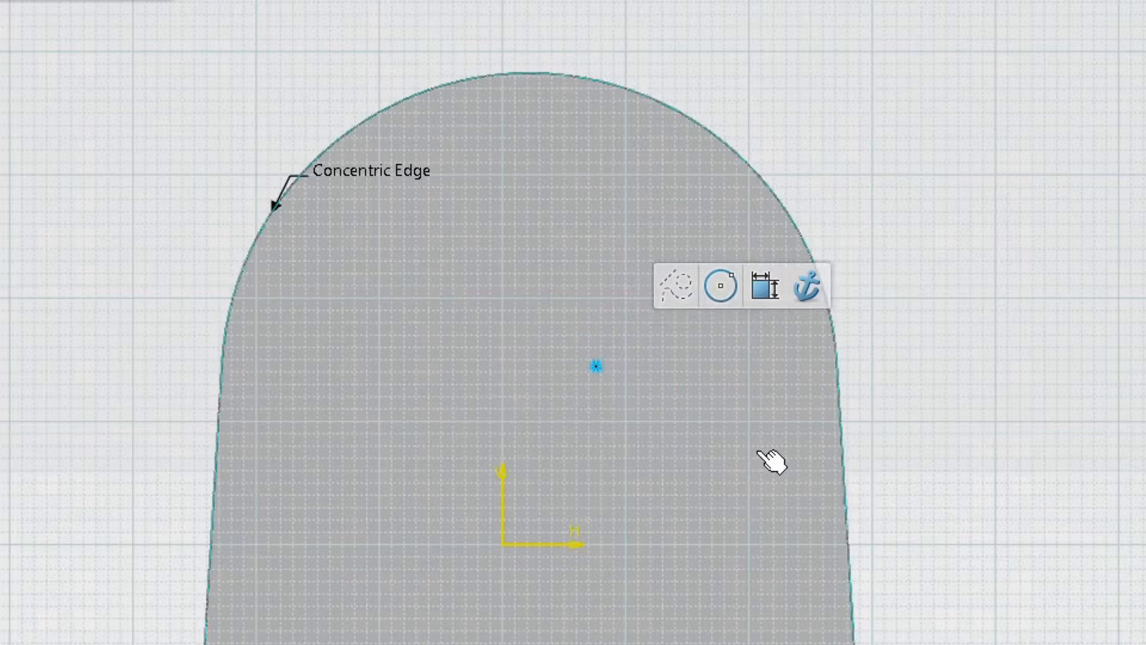
Step: Constrain the hole's centre point concentric with the leg's rounded edge, then preview and create the hole
click(748, 160)
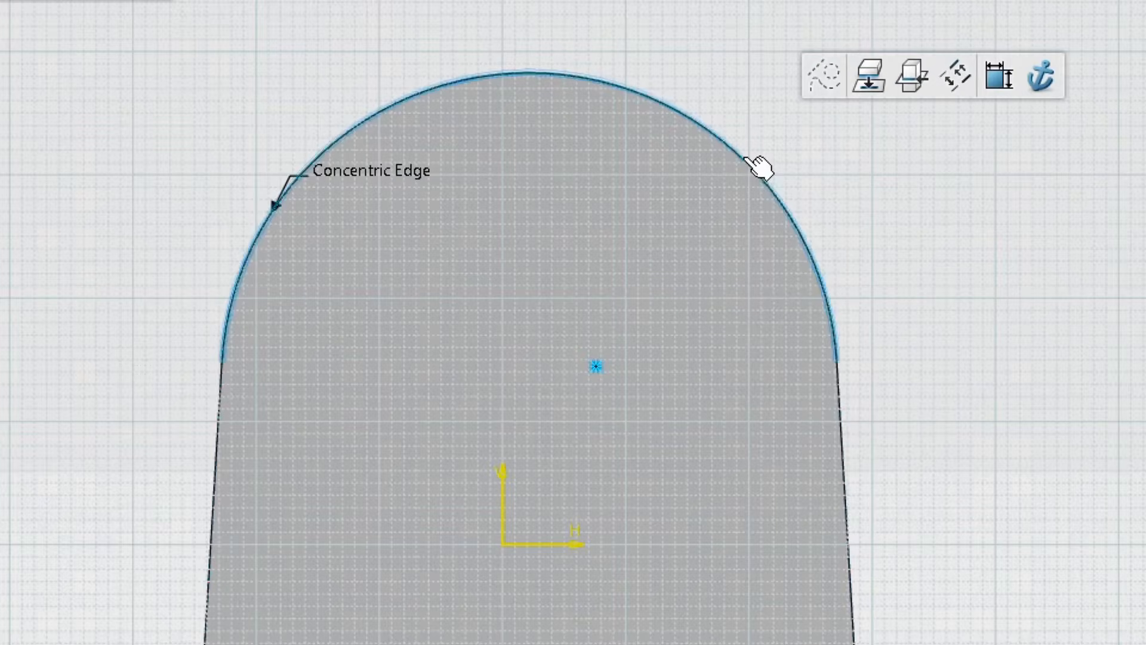
click(994, 80)
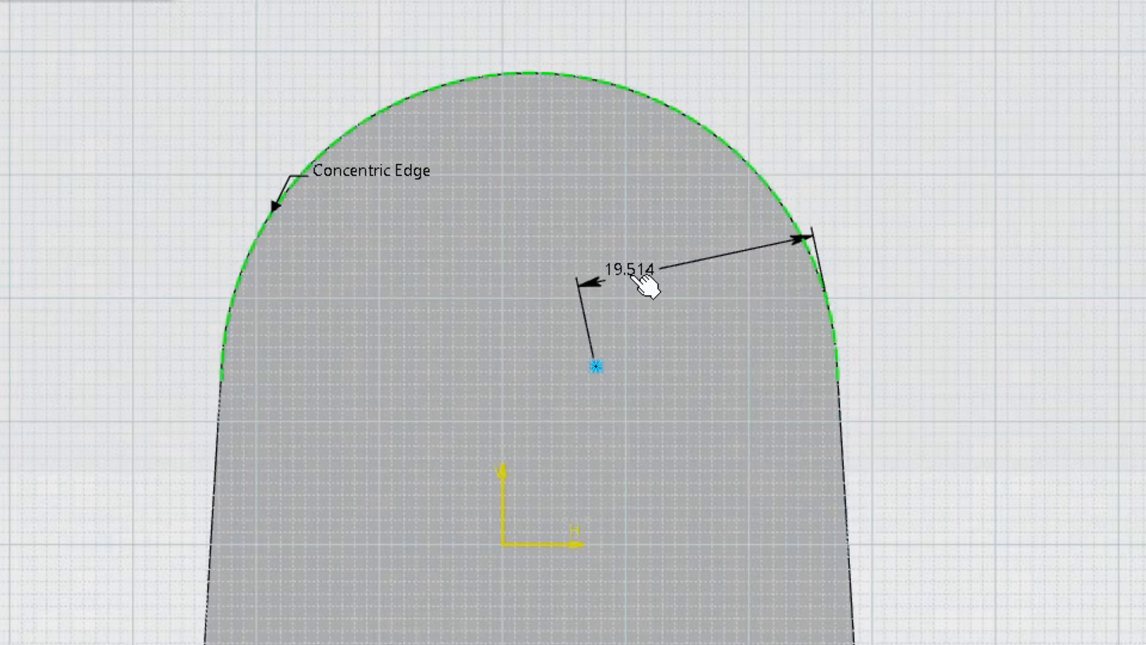
right_click(631, 274)
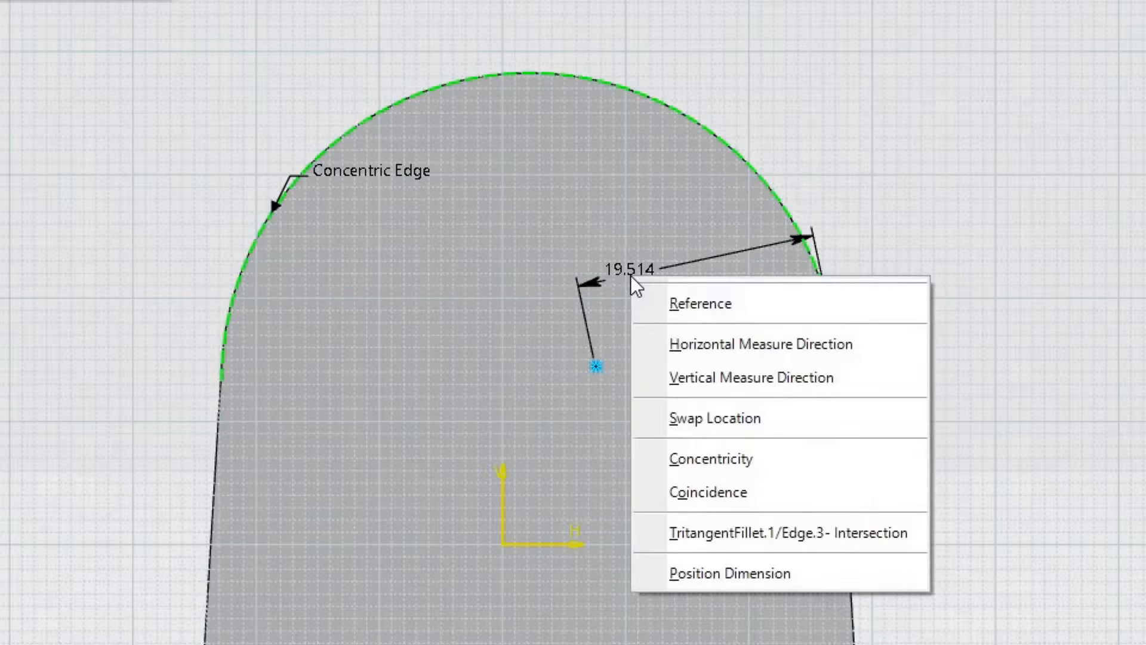
click(722, 458)
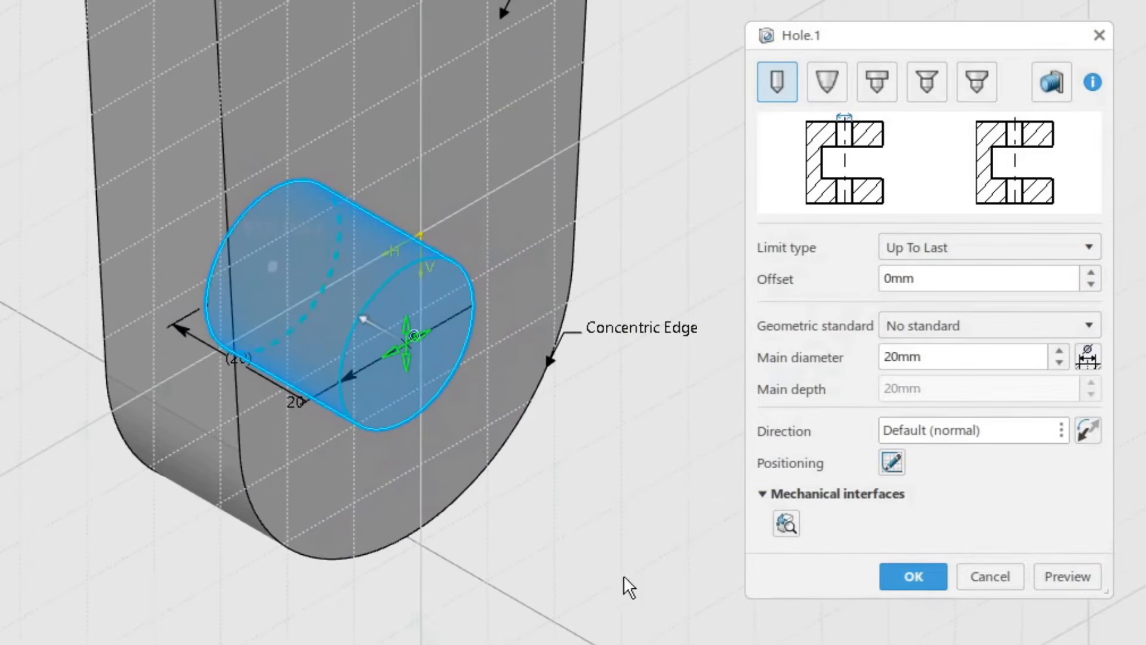
click(1082, 582)
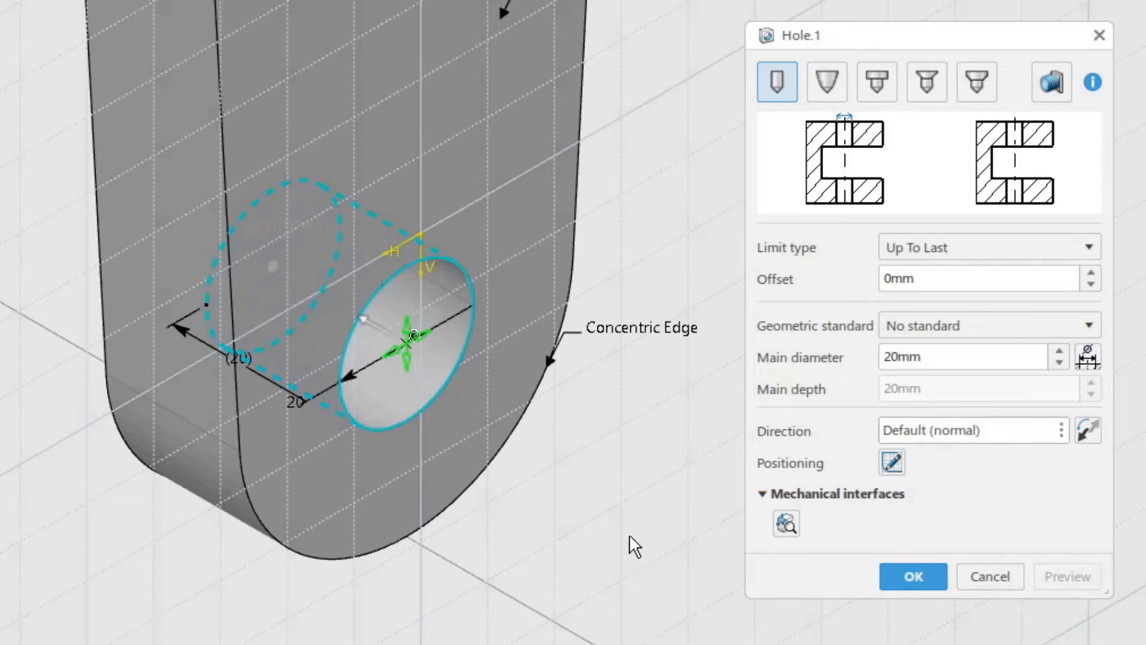
click(908, 577)
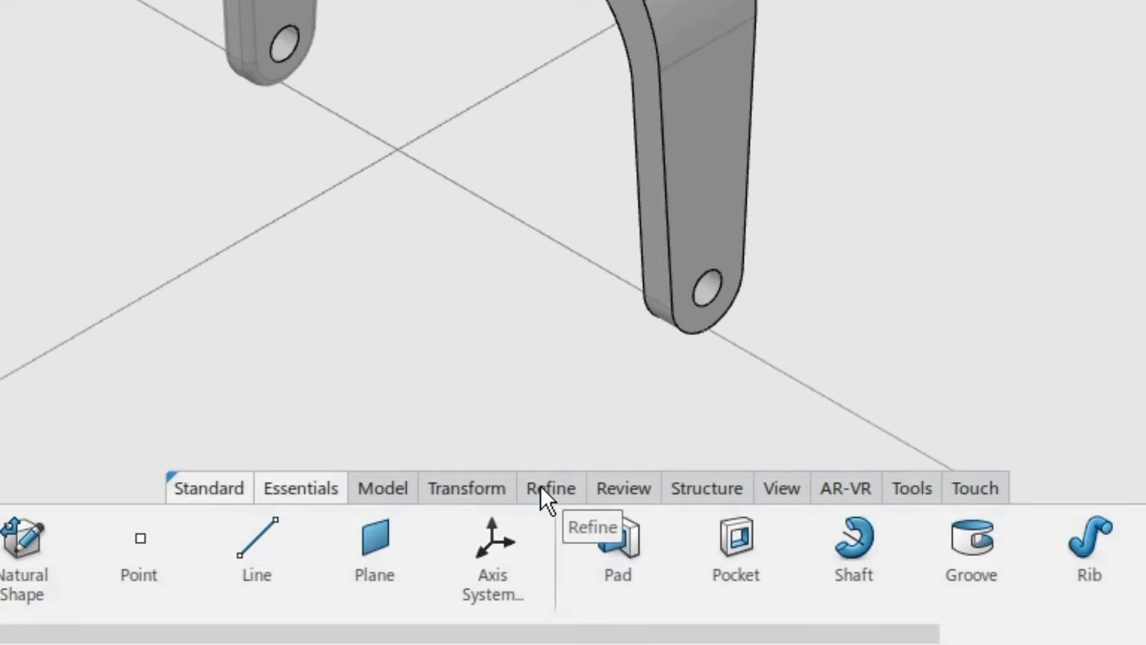
Step: Apply a 5 mm Edge Fillet to the fork's upper and lower outline edges and the edge where the cylinder meets the fork
click(563, 541)
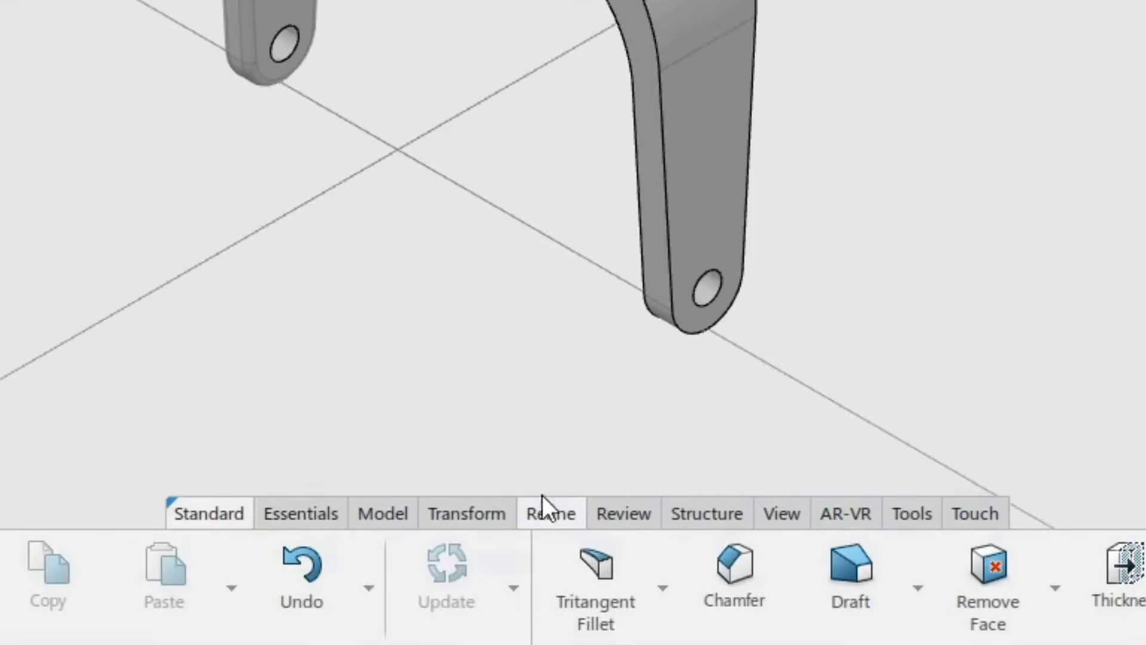
click(664, 587)
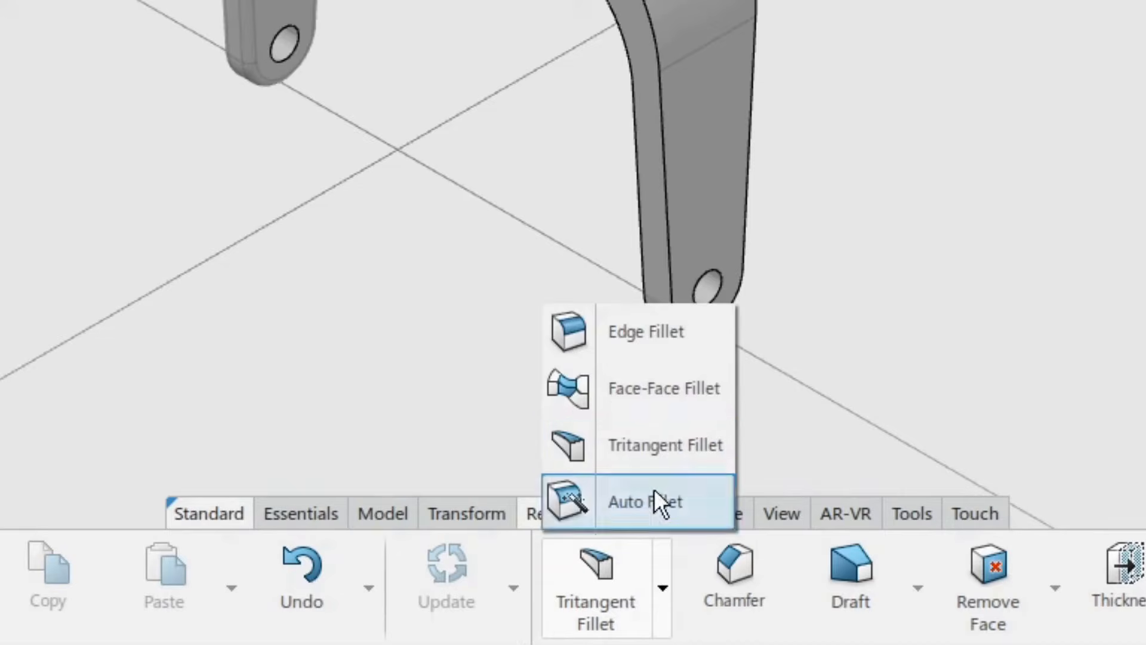
click(657, 342)
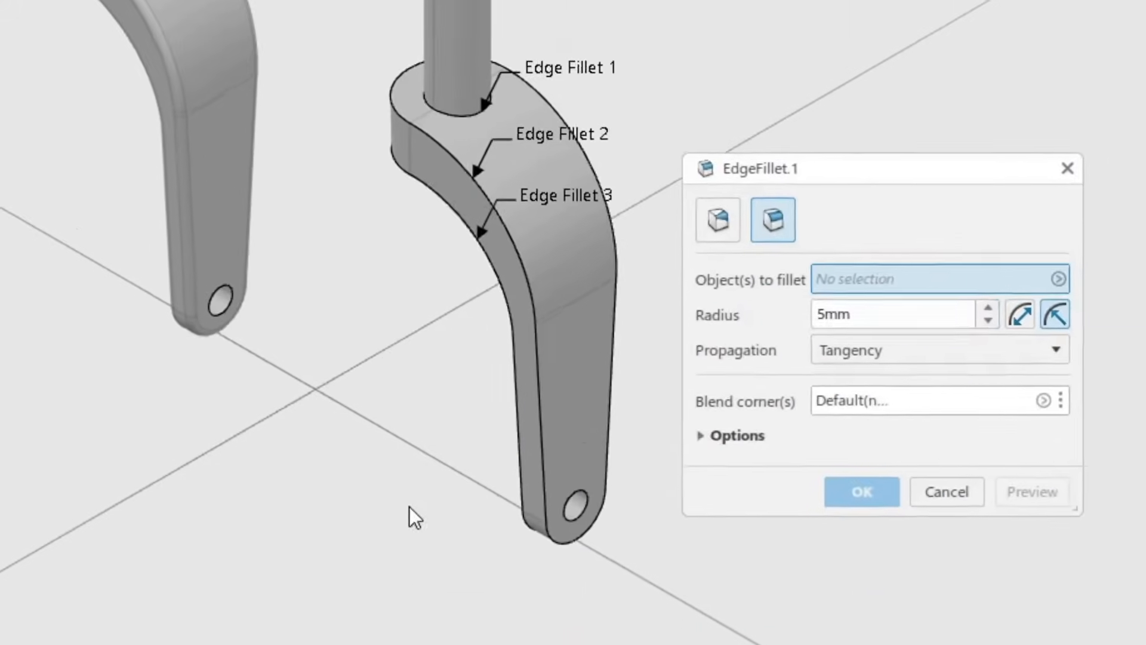
middle_drag(410, 507, 187, 444)
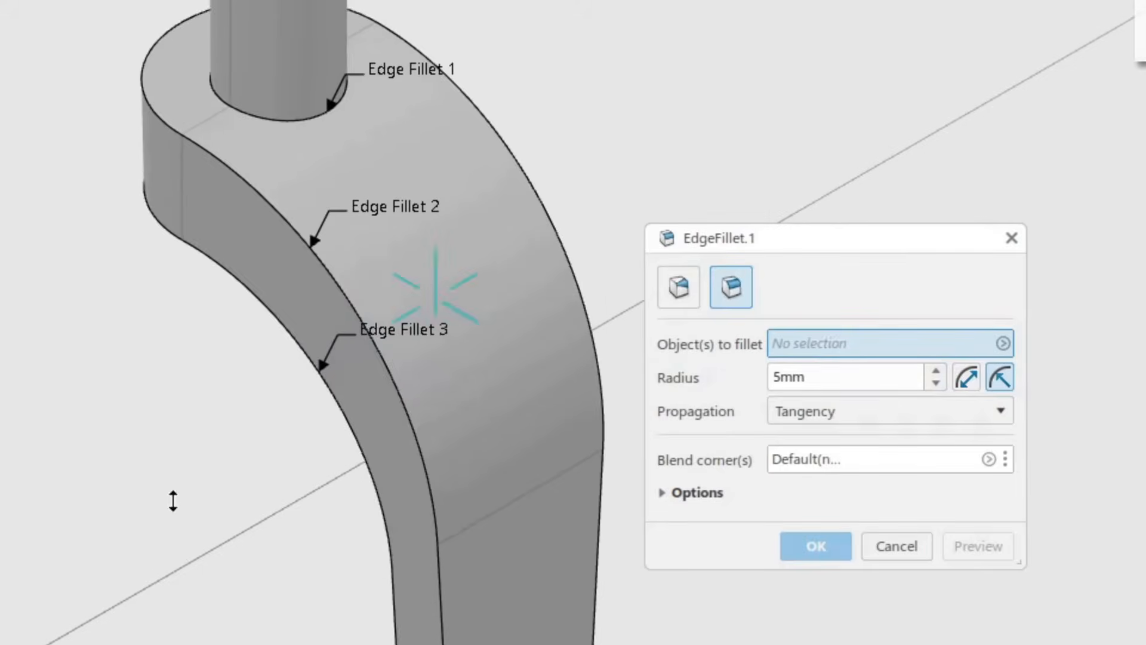
middle_drag(173, 500, 177, 492)
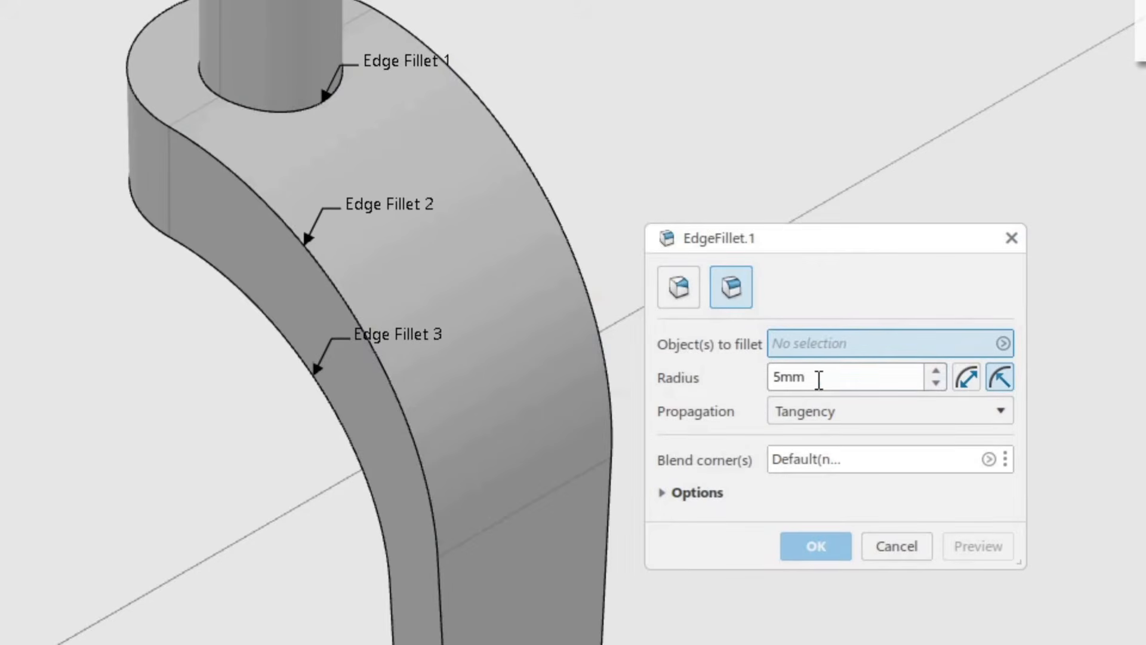
drag(819, 380, 742, 400)
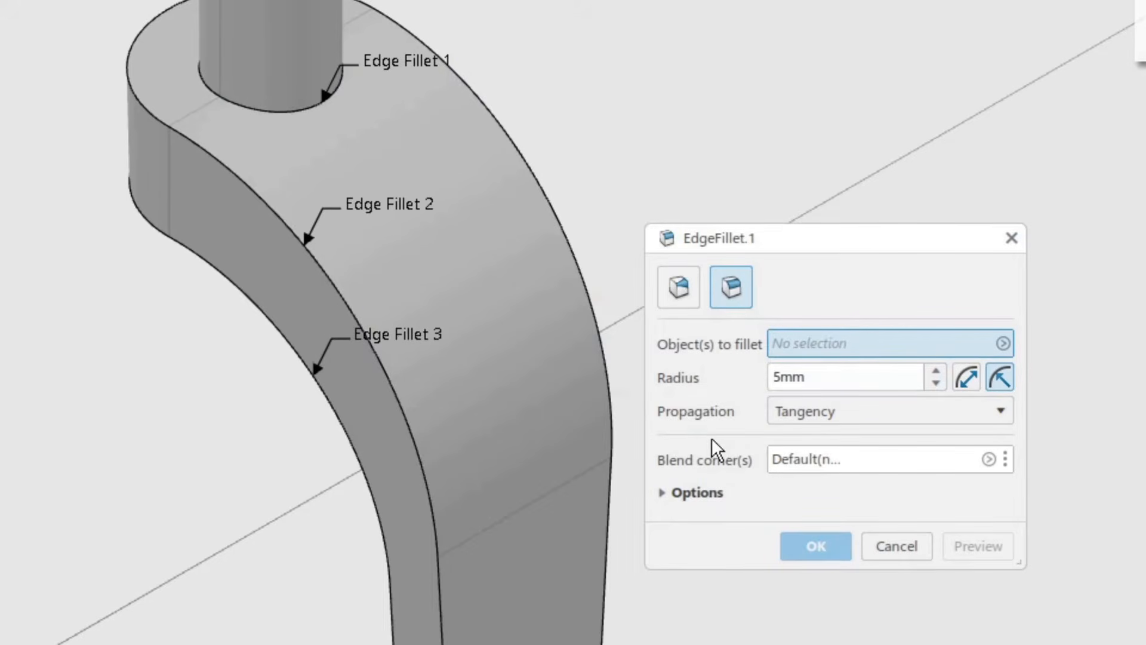
click(275, 323)
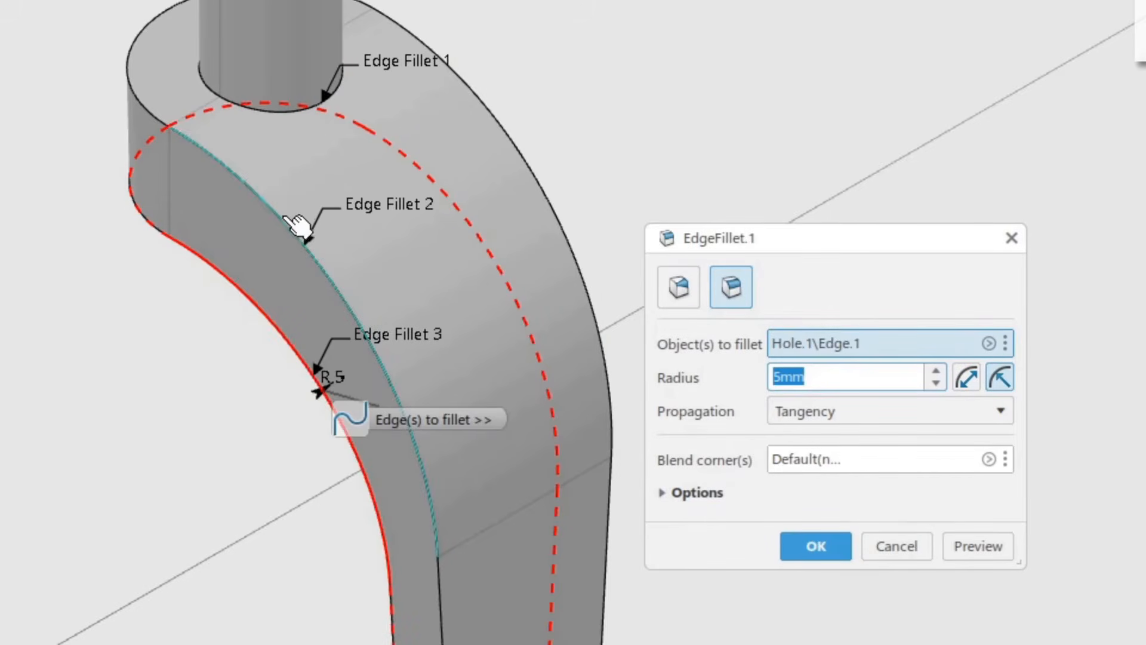
click(300, 226)
click(269, 109)
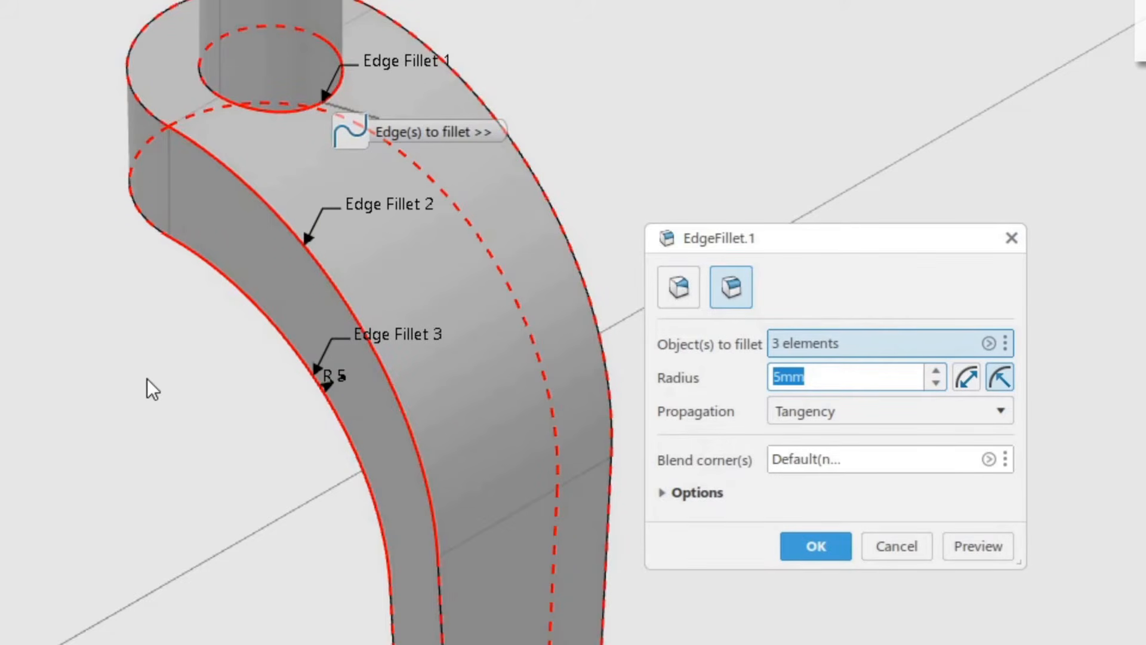
click(983, 539)
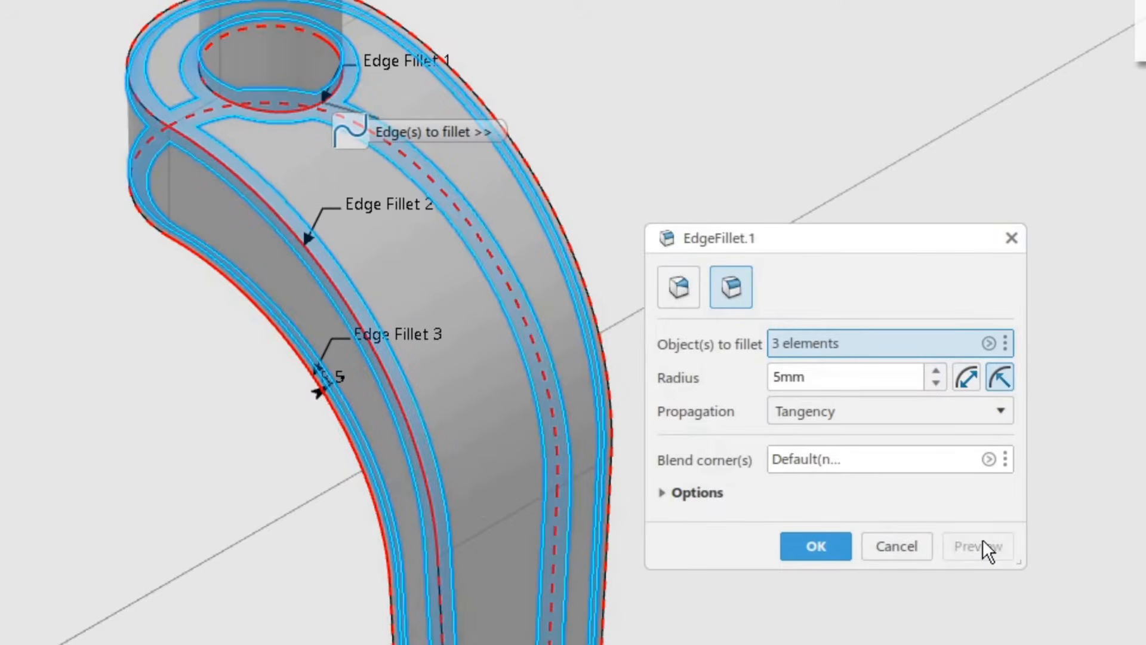
click(816, 553)
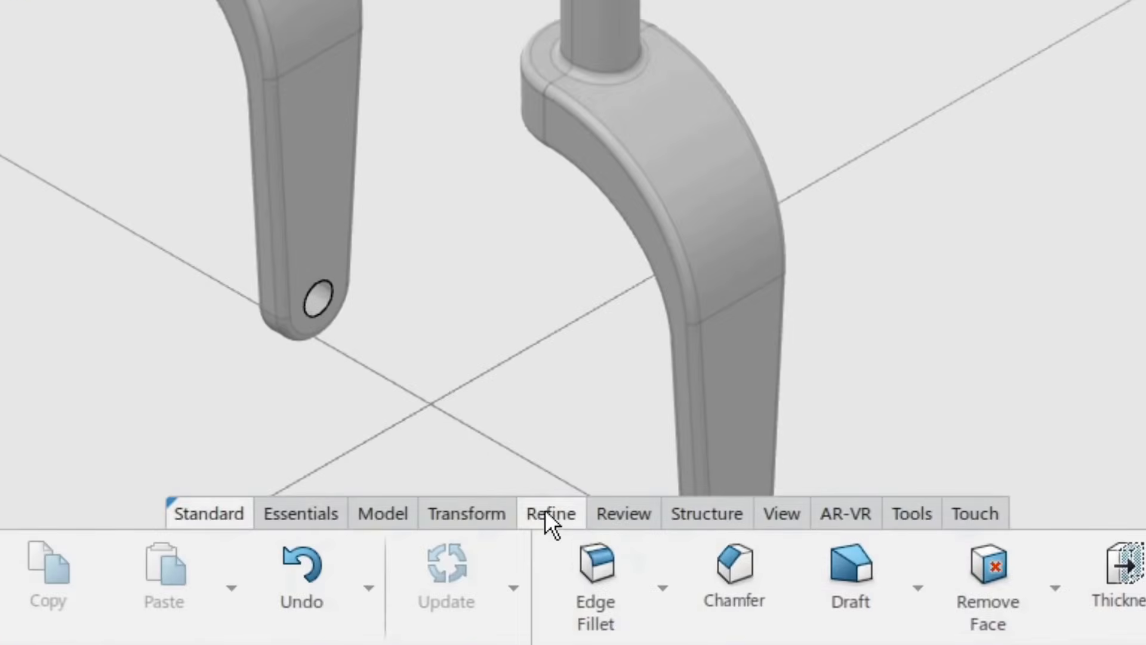
Step: Chamfer the circular top edge of the cylinder with a length of 2 mm at 45 degrees
click(730, 565)
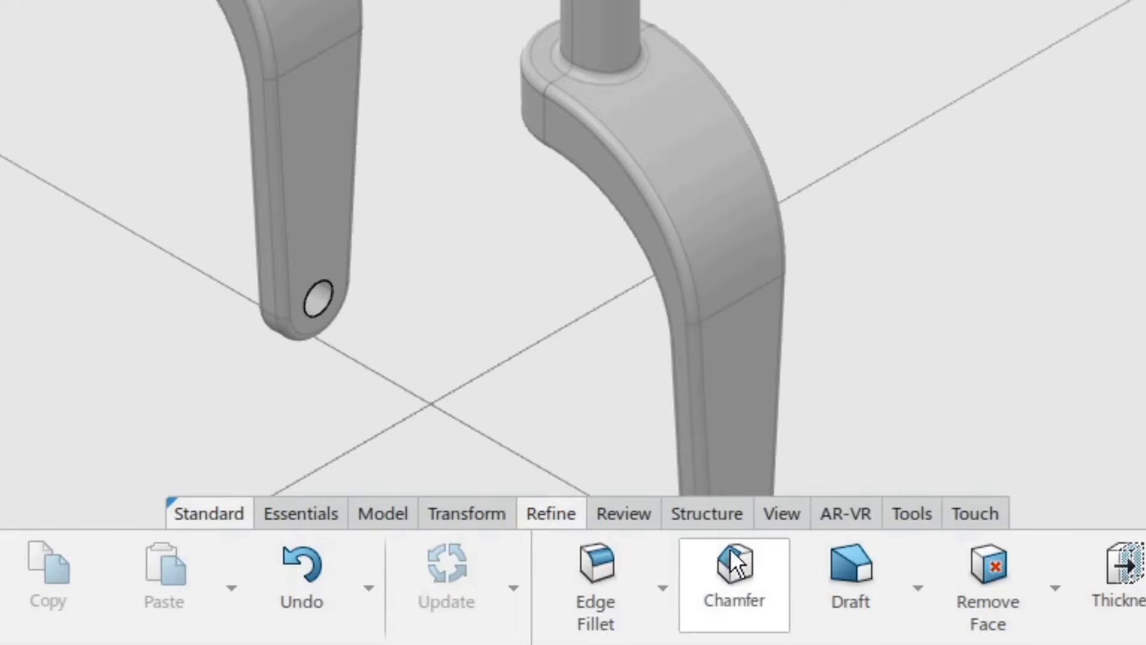
middle_drag(682, 335, 772, 392)
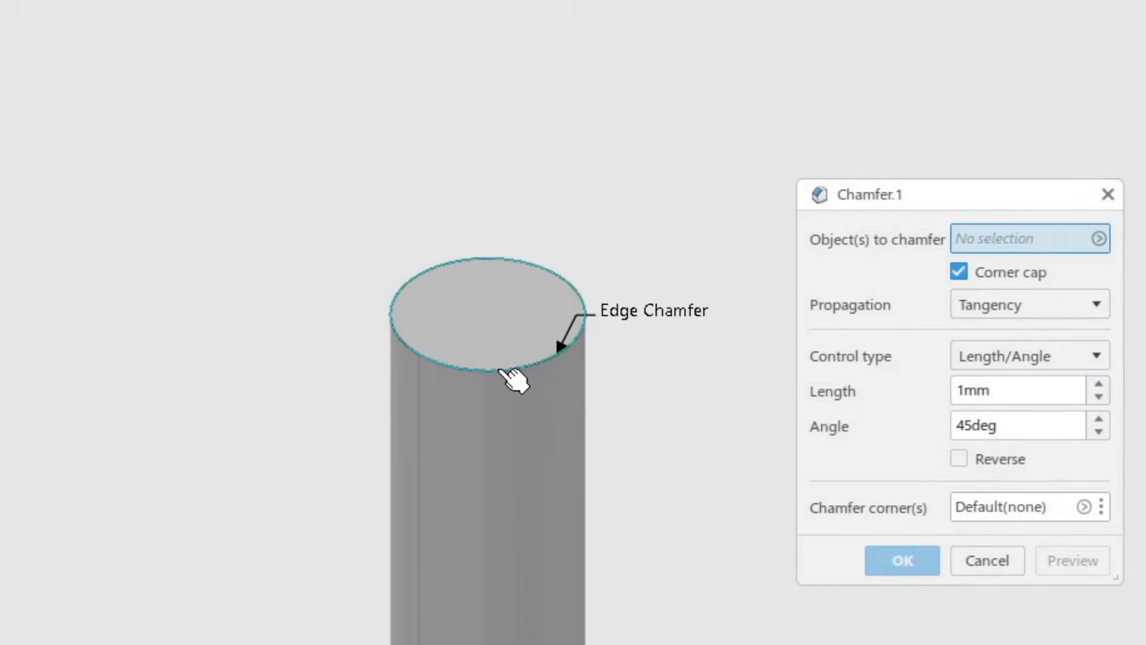
click(502, 370)
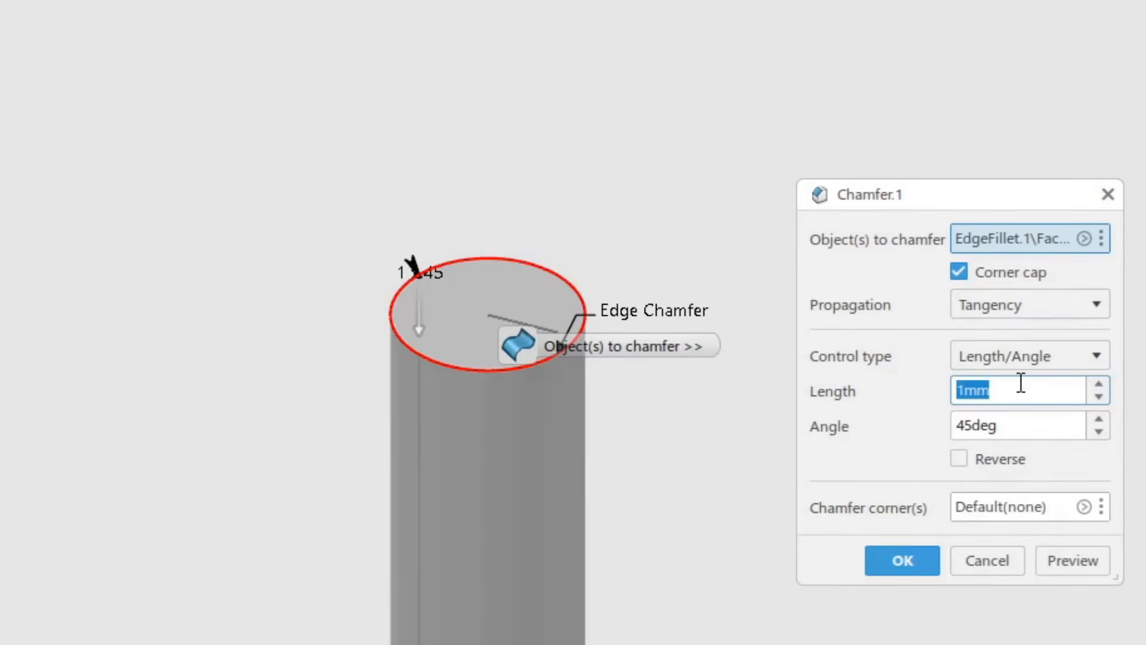
text(2)
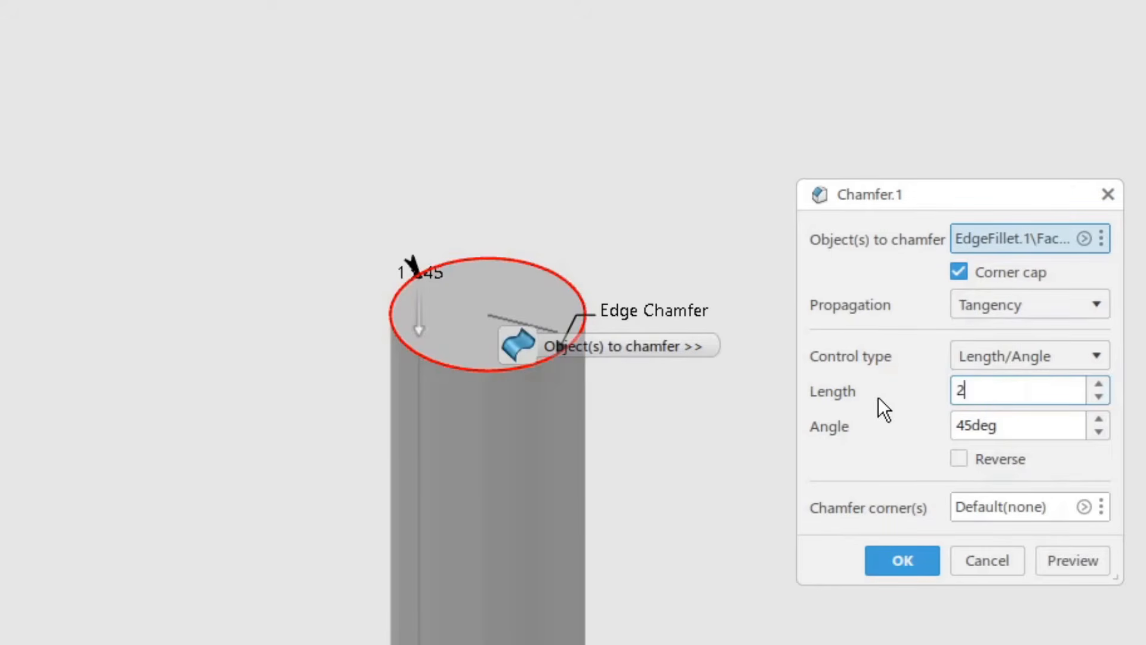
key(Return)
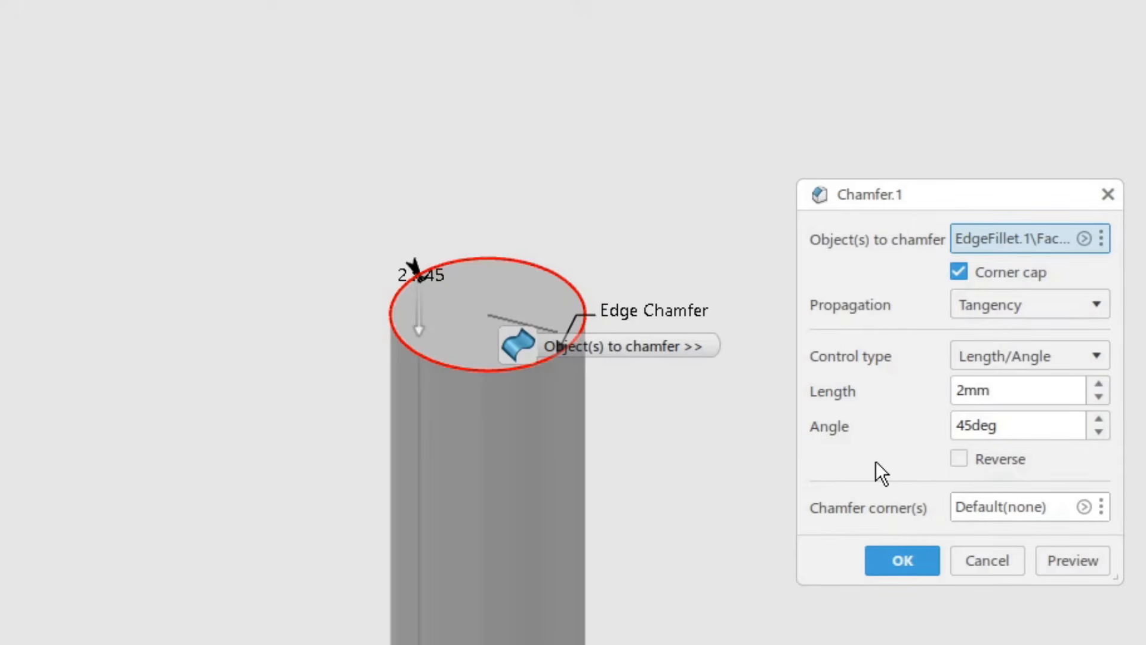
click(1082, 560)
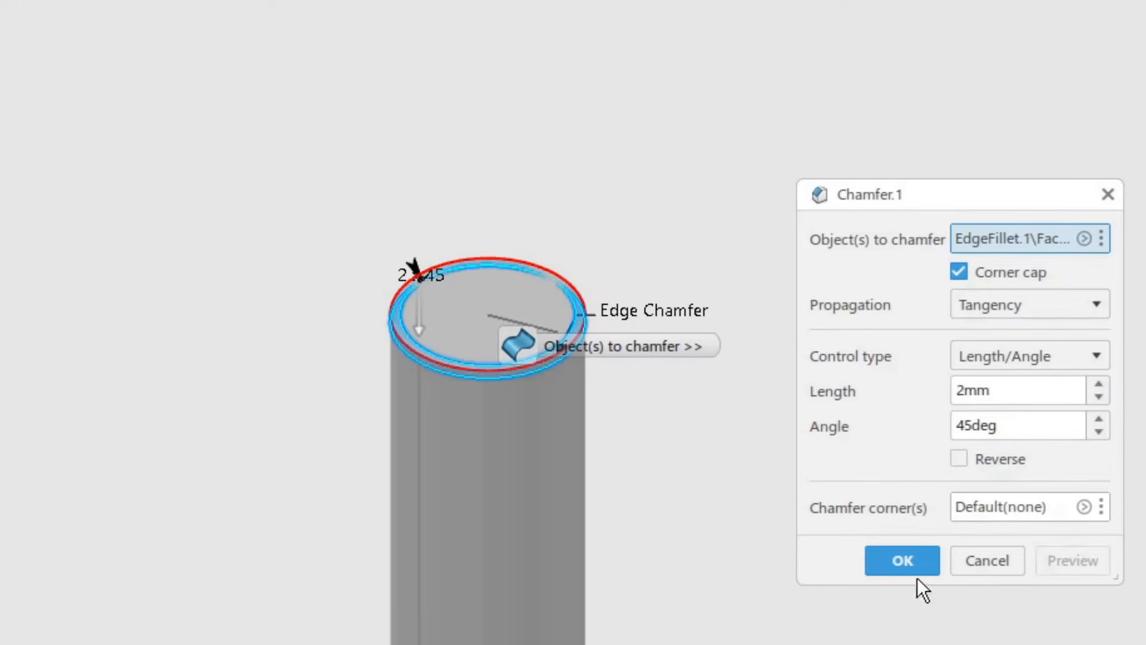
click(901, 562)
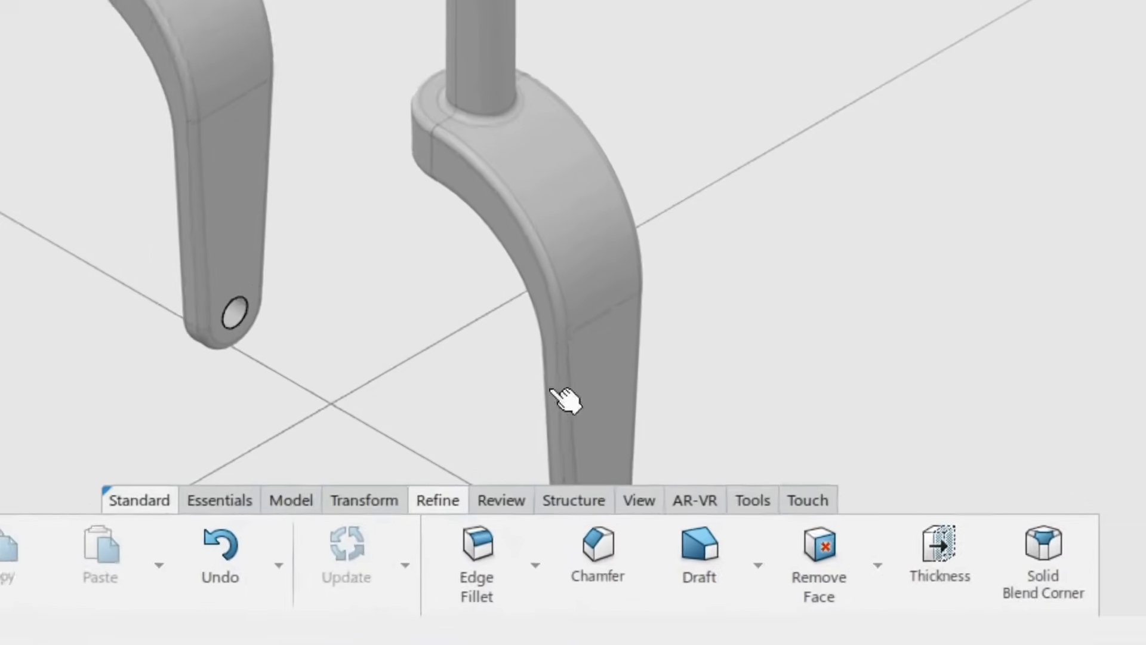
Step: Open the Material Browser and search for Cast Carbon Steel
click(767, 489)
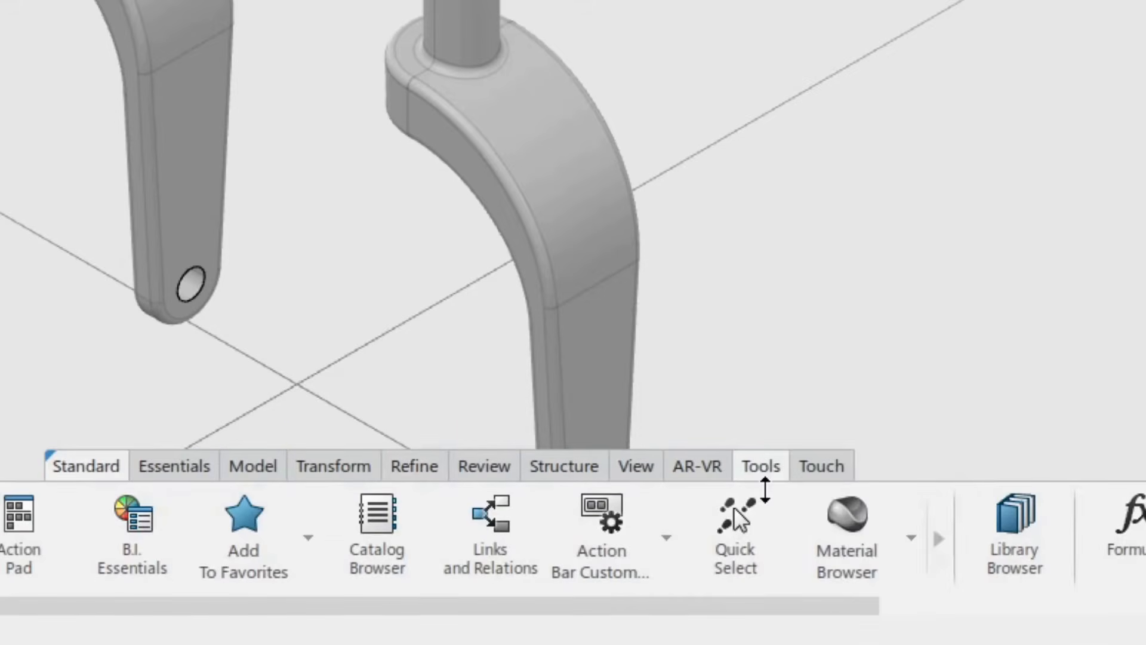
click(851, 530)
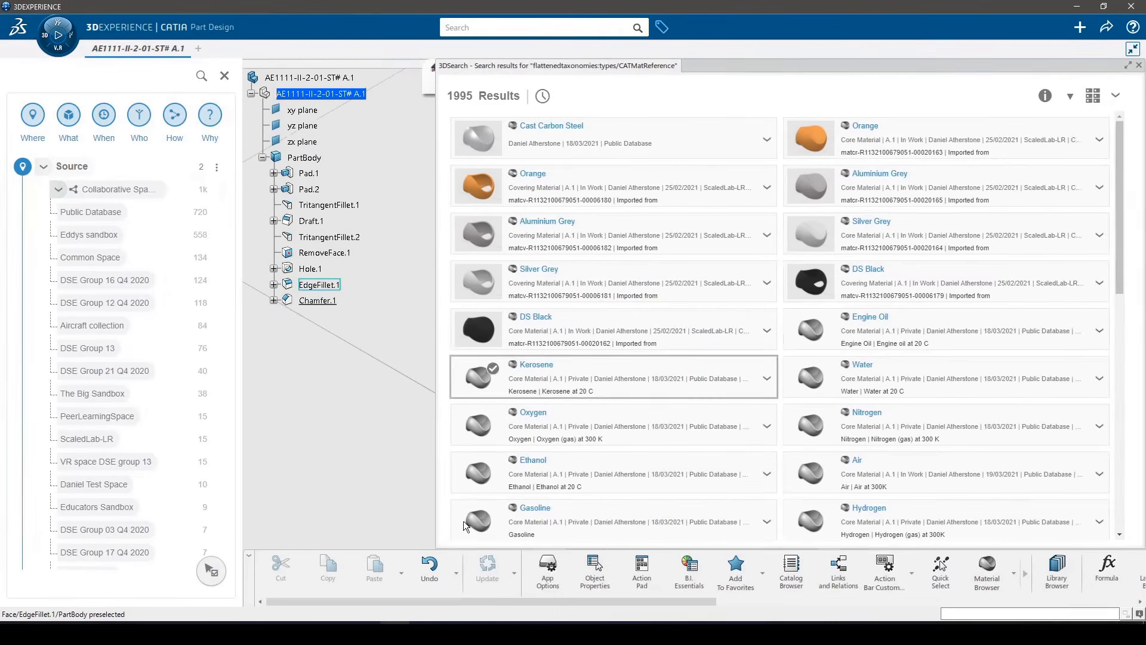
drag(436, 547, 757, 323)
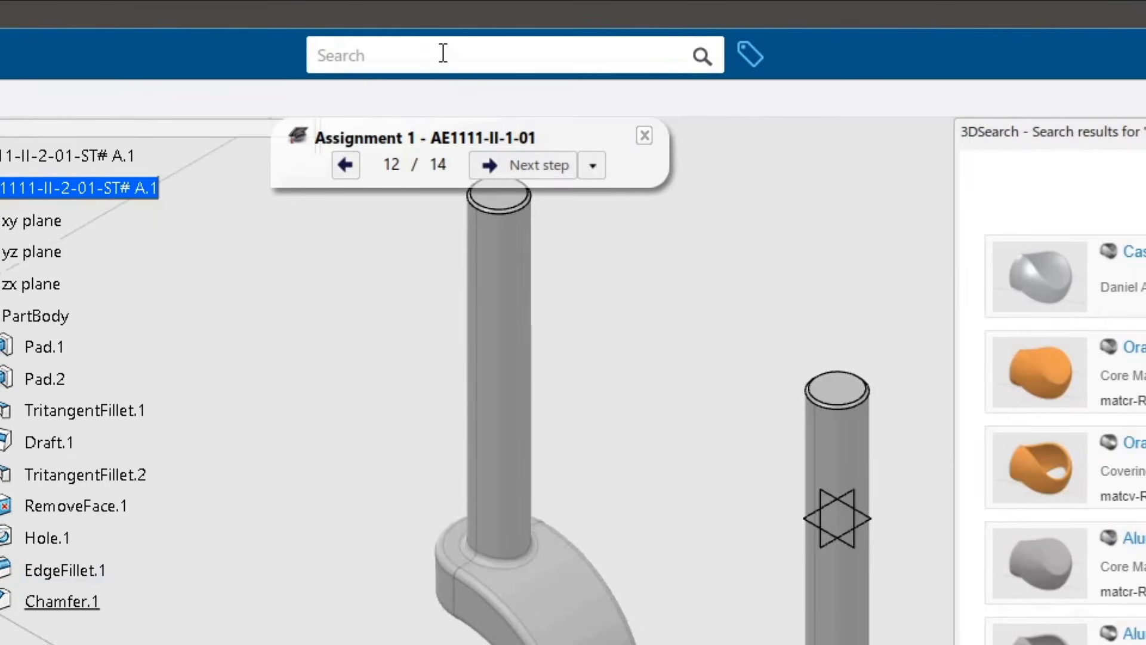
click(443, 54)
text(Cast Carbon Steel)
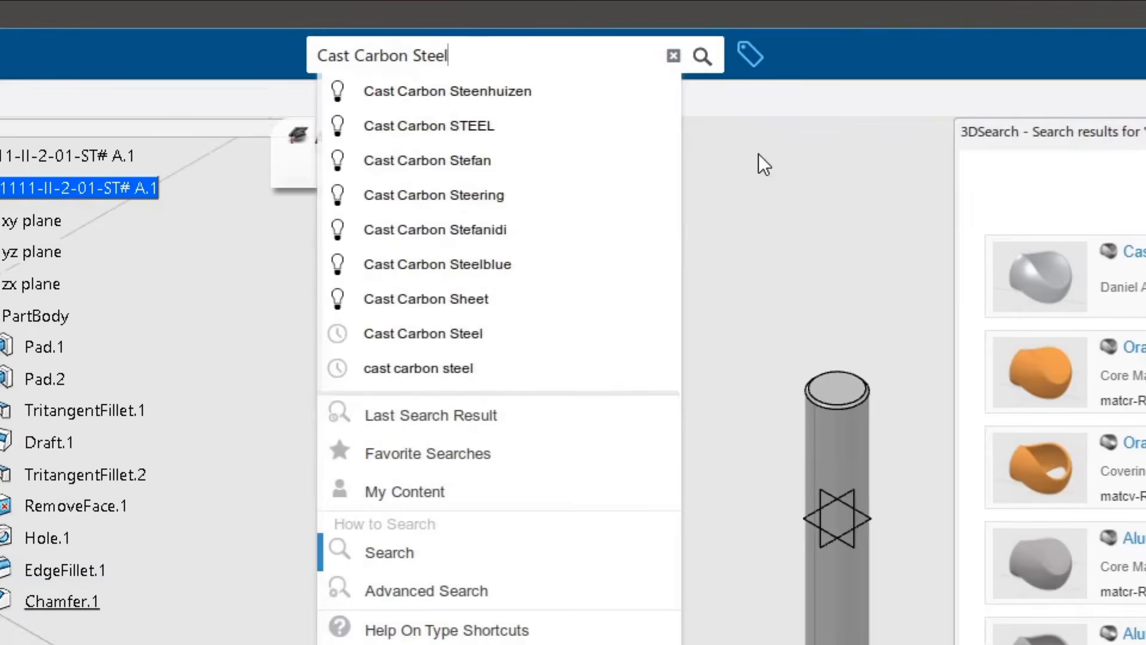
key(Return)
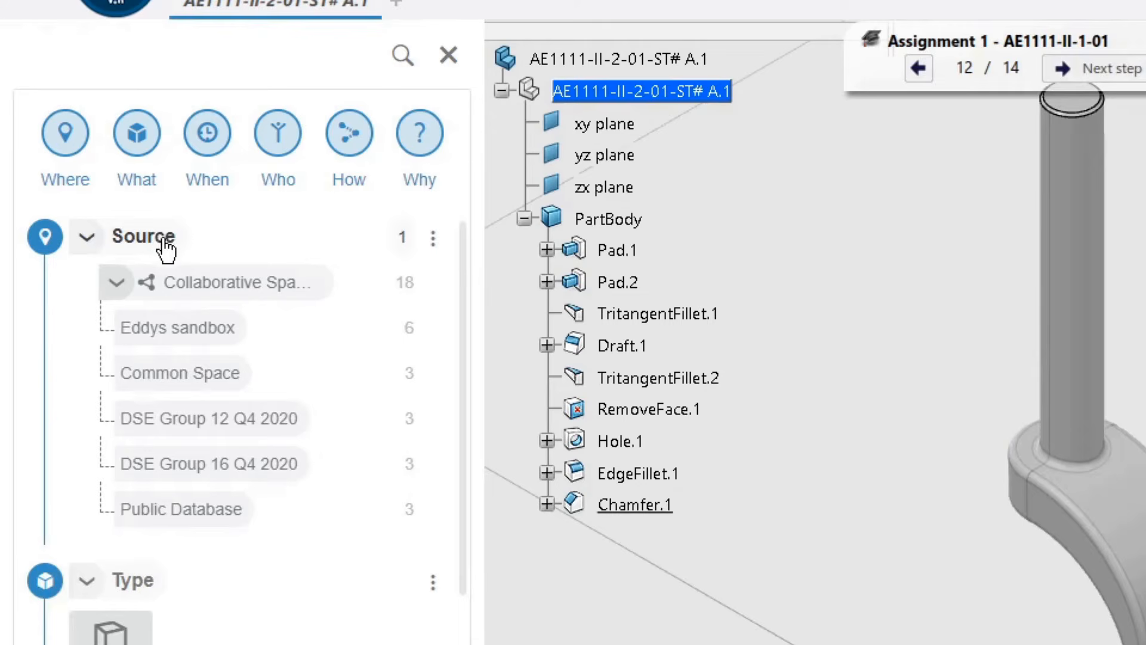
Step: Filter the material search results to the Public Database source
click(179, 508)
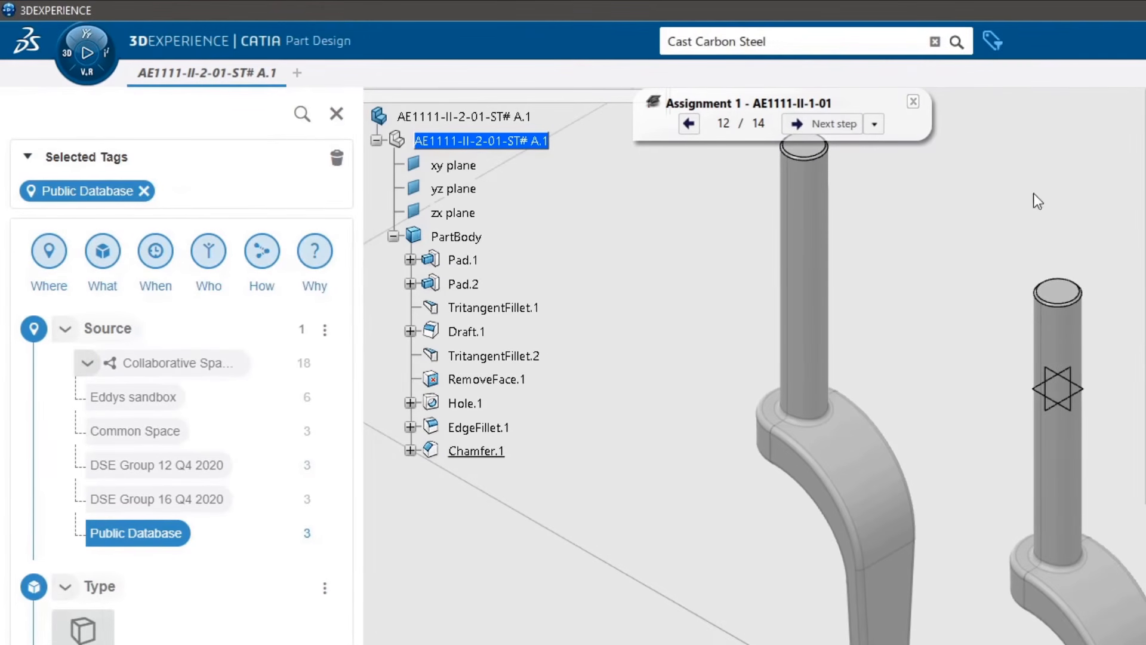
click(993, 41)
click(992, 41)
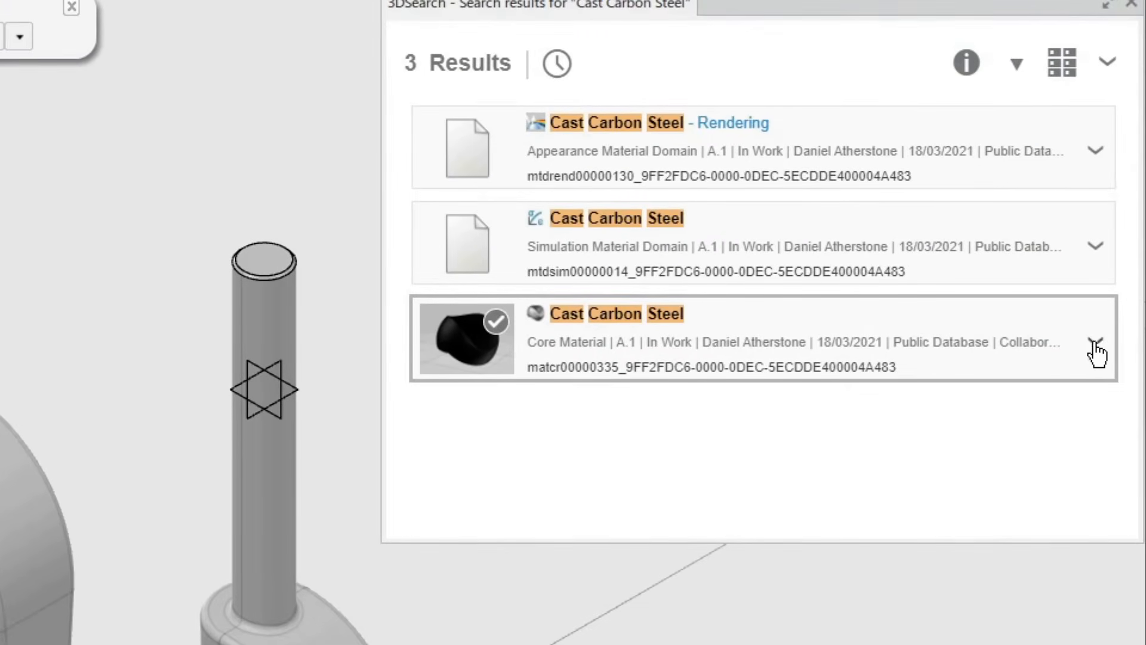
Step: Apply the Cast Carbon Steel core material to the top-level part in the tree and validate its application on the part
click(1098, 347)
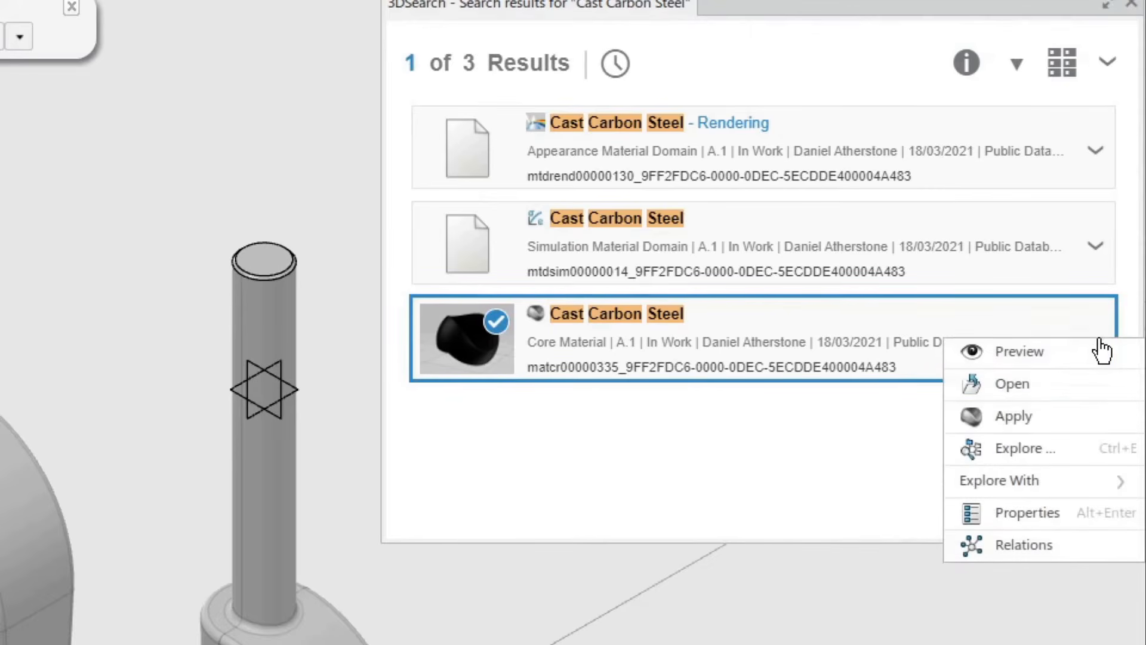
click(1015, 416)
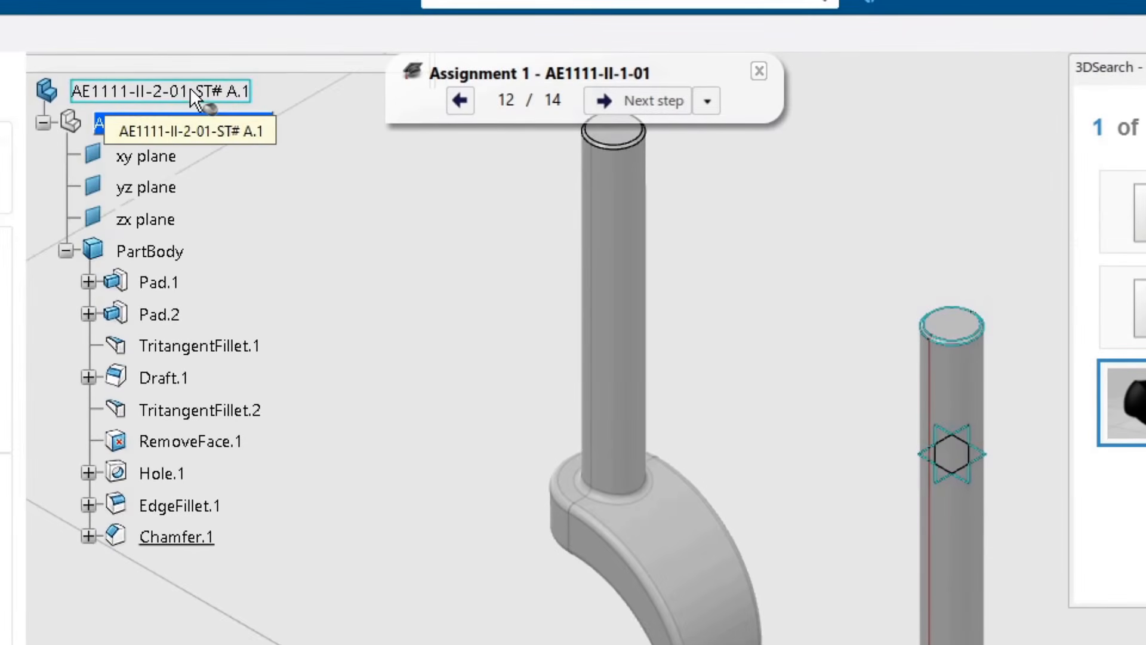
click(190, 87)
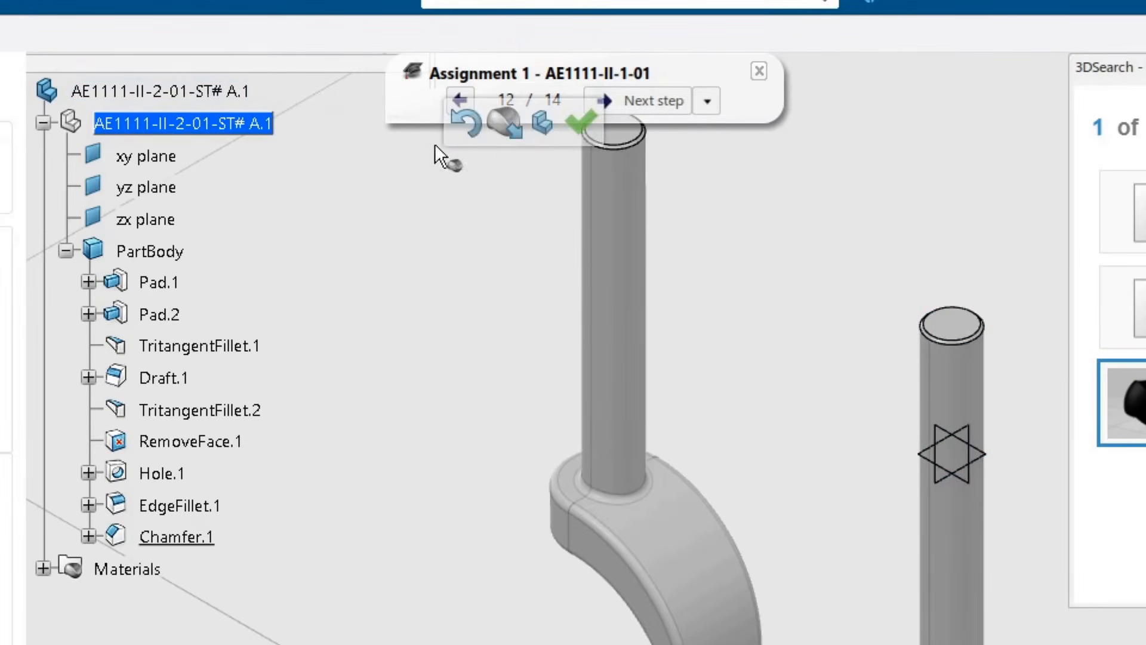
drag(449, 144, 708, 323)
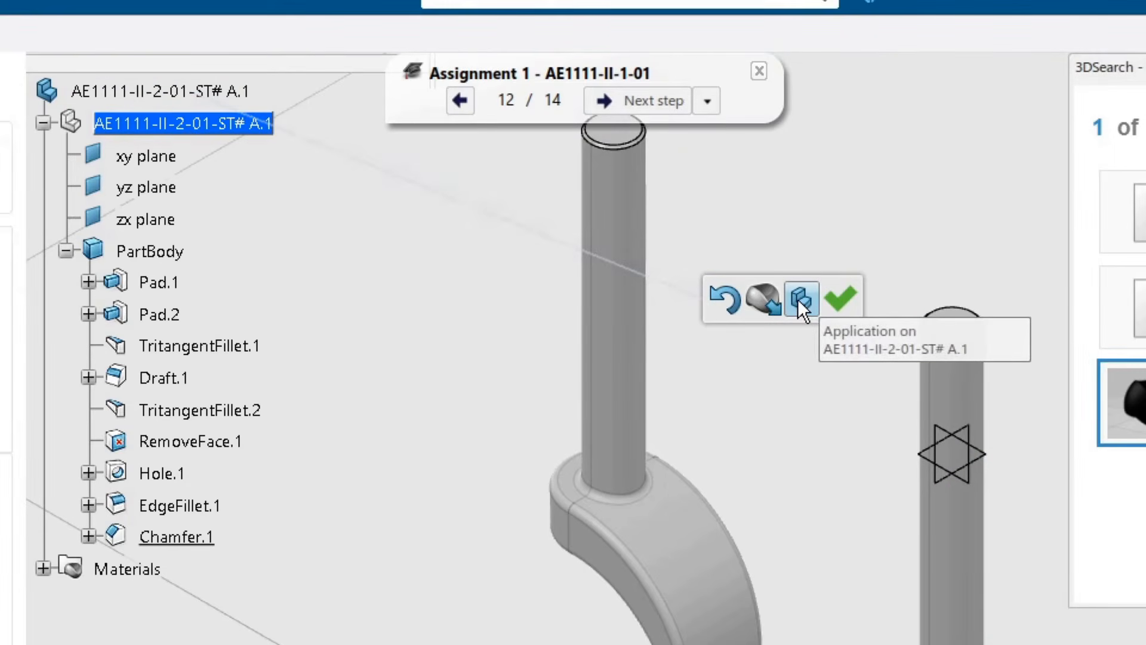
click(839, 305)
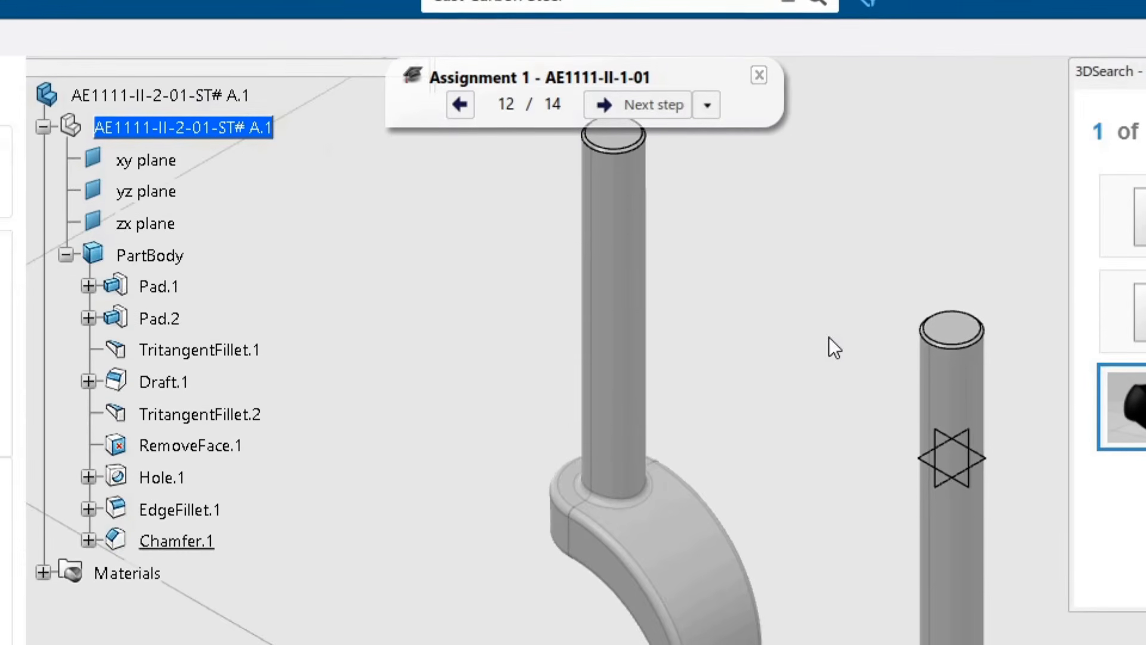
Step: Search for the covering material Chroma Polished
drag(616, 60, 361, 65)
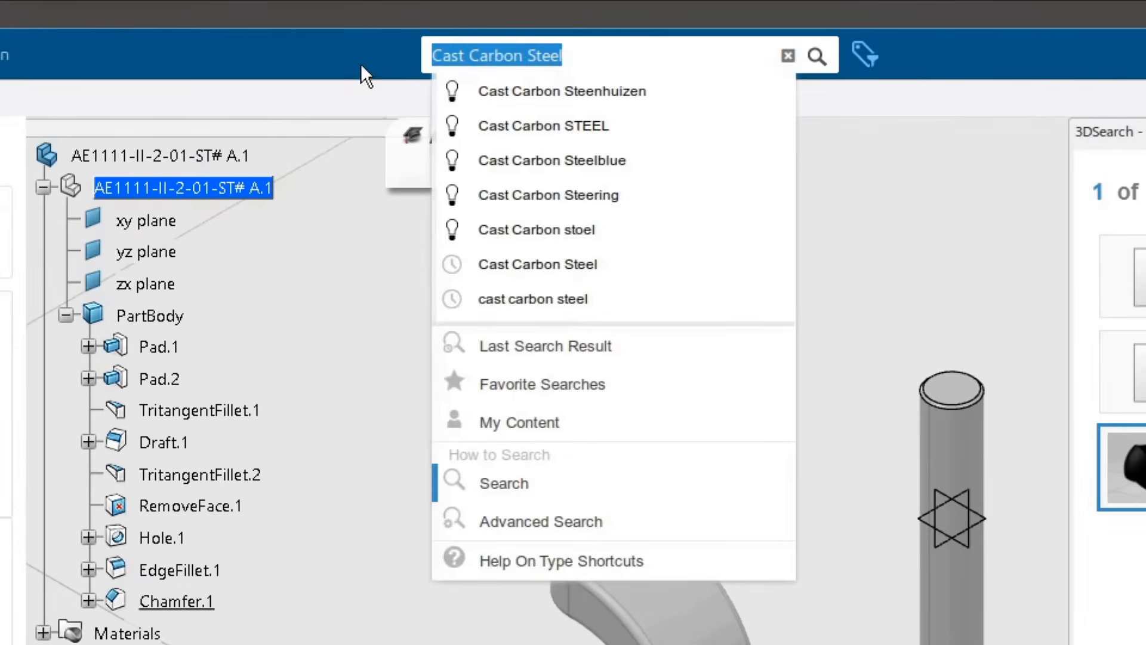
text(Chroma Polished)
key(Return)
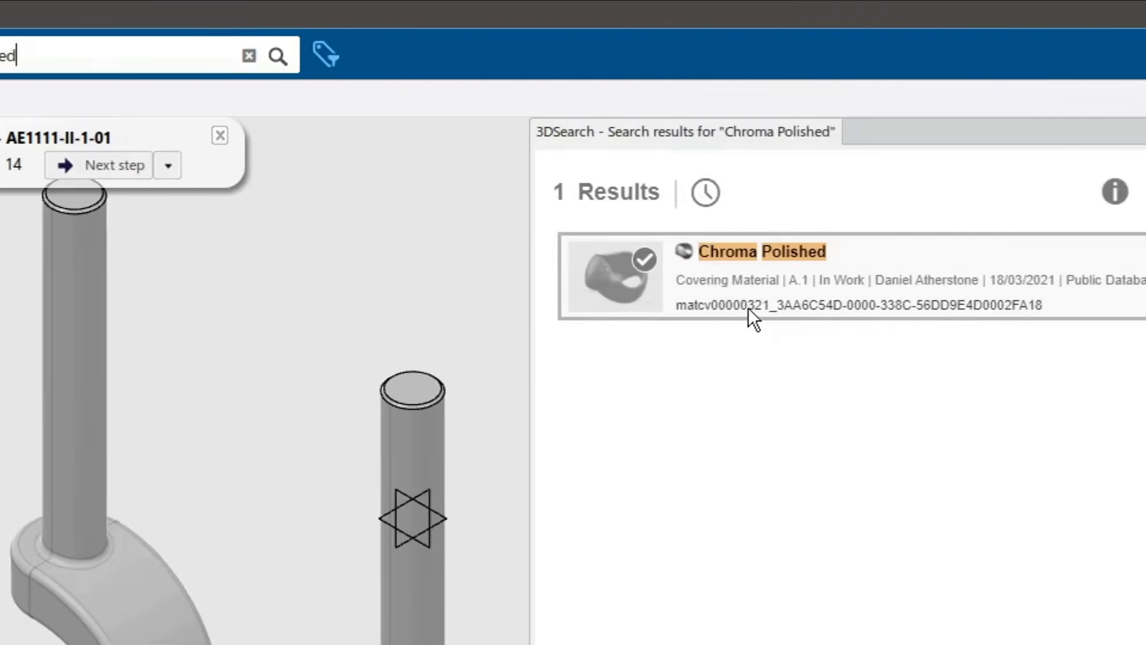
Step: Apply the Chroma Polished covering material to the inner cylindrical face of the hole, picking that face through Other Selection
click(1080, 299)
right_click(1088, 301)
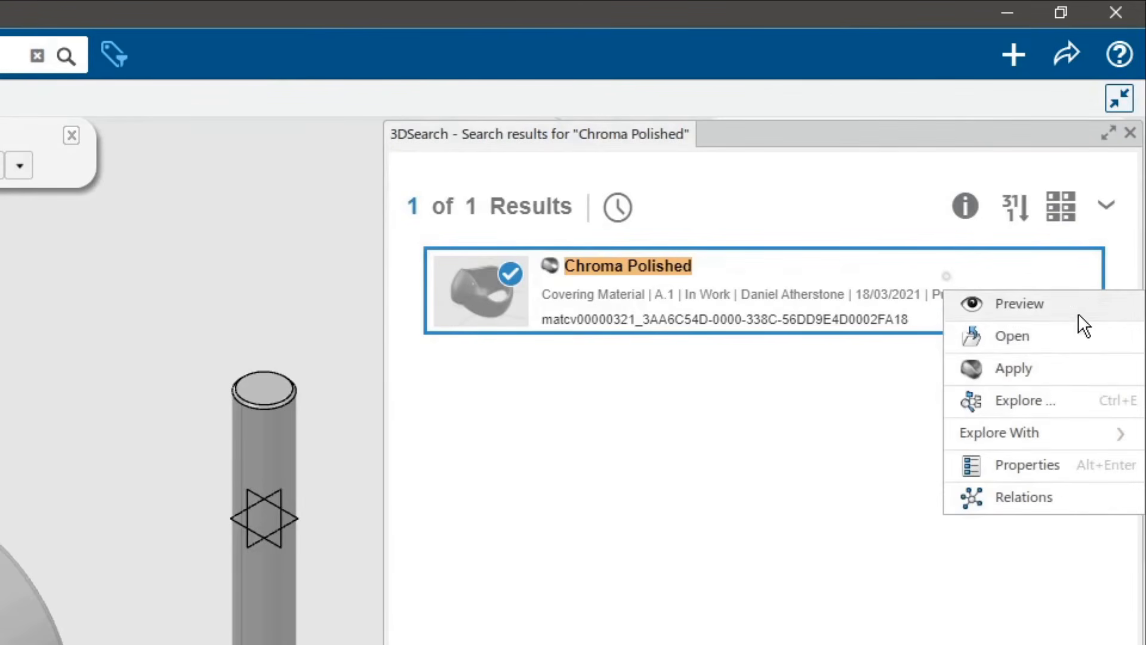
click(1026, 371)
middle_drag(622, 598, 406, 120)
middle_drag(305, 278, 549, 308)
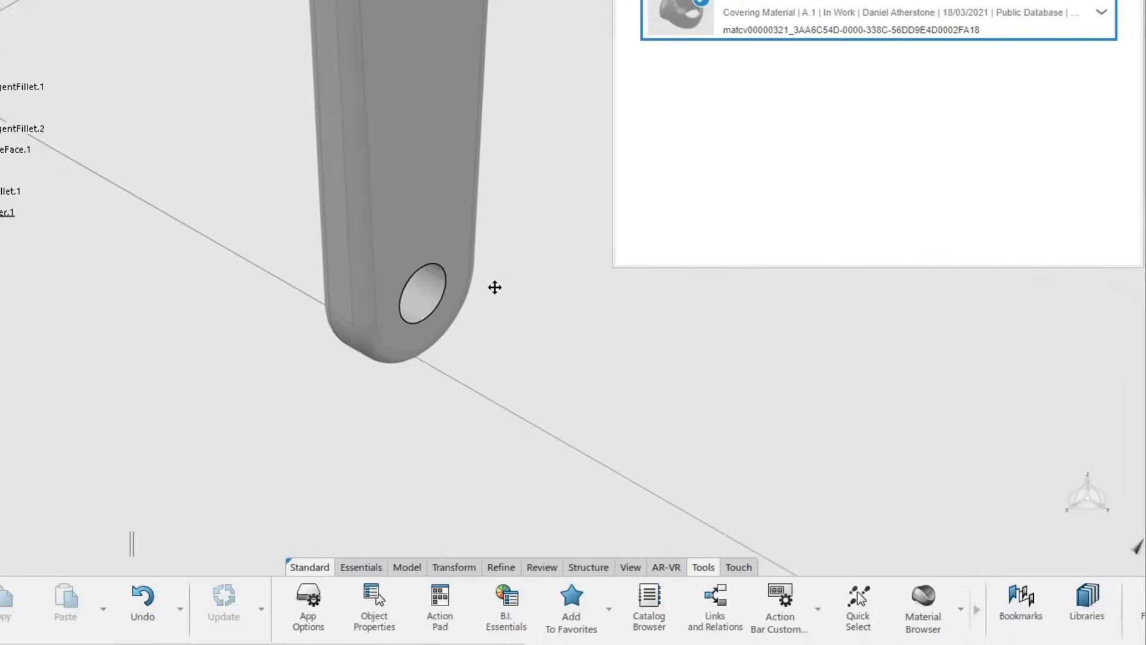
scroll(513, 275, up, 4)
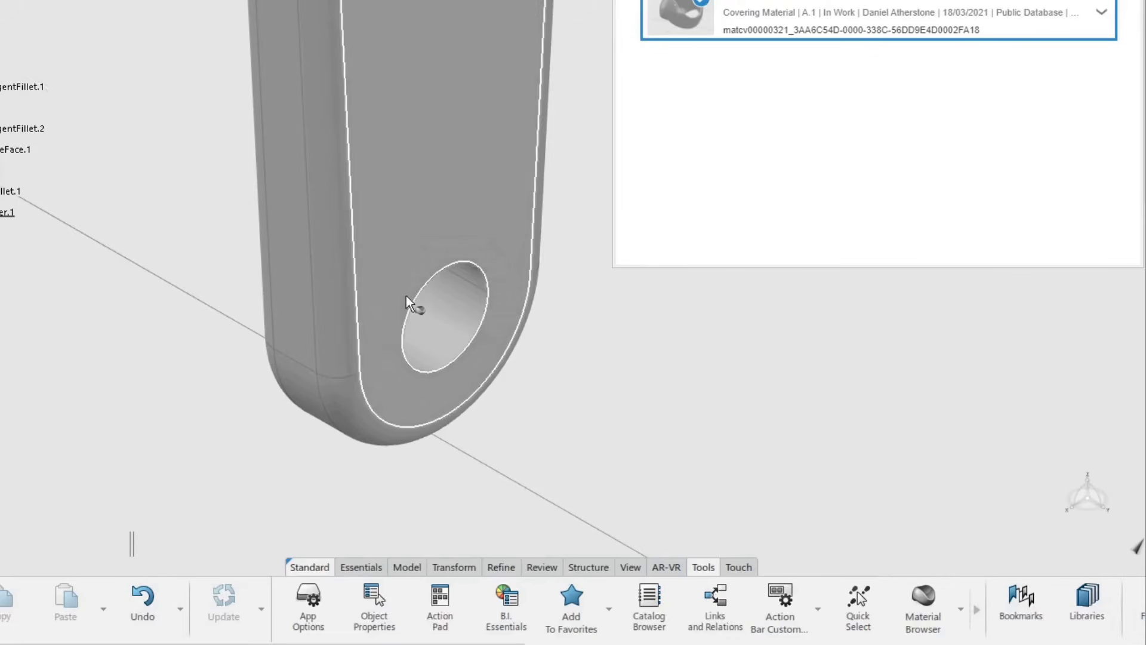
right_click(425, 322)
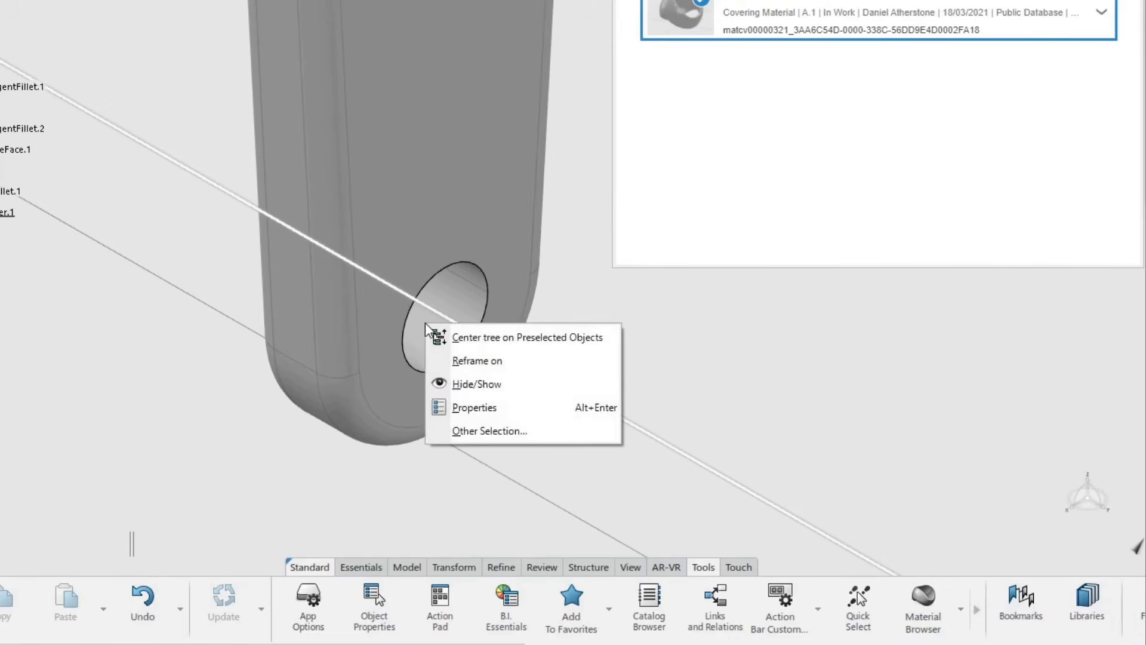
click(482, 431)
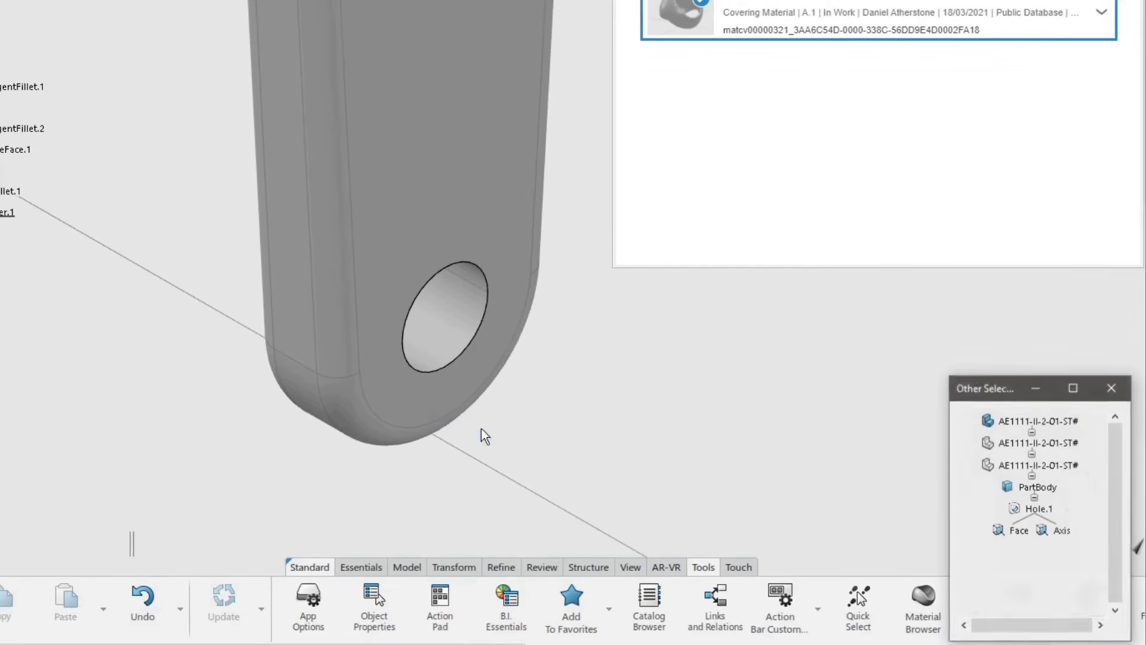
click(1014, 532)
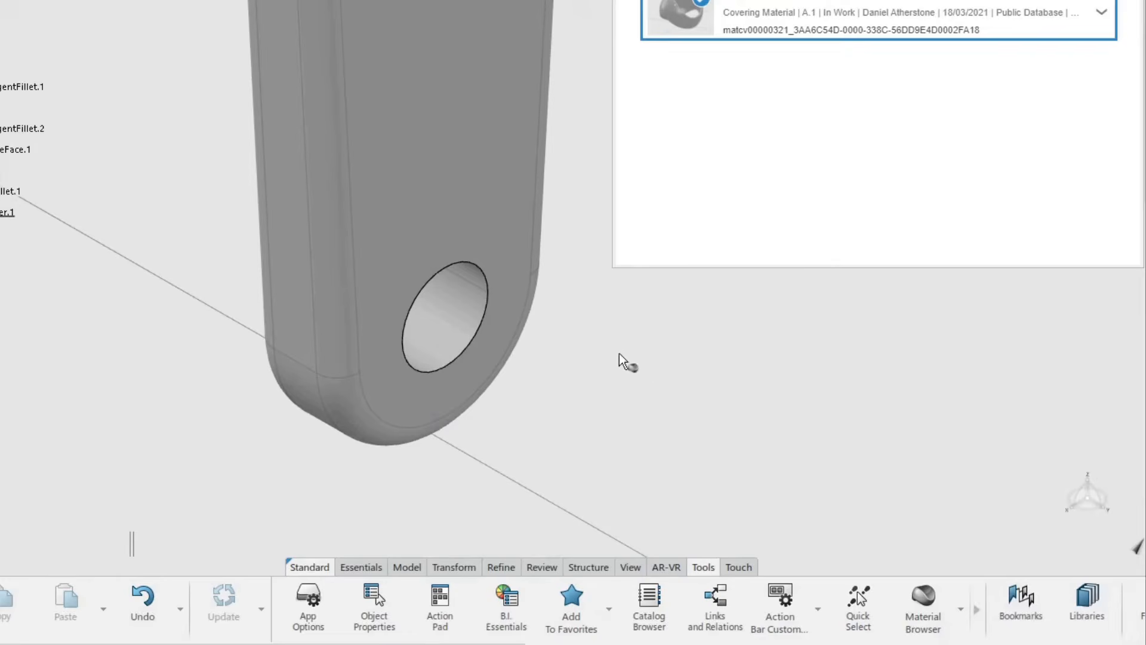
Step: Set the Chroma Polished application to the face level, validate it, and close the material search results
drag(287, 3, 399, 158)
mouse_move(451, 150)
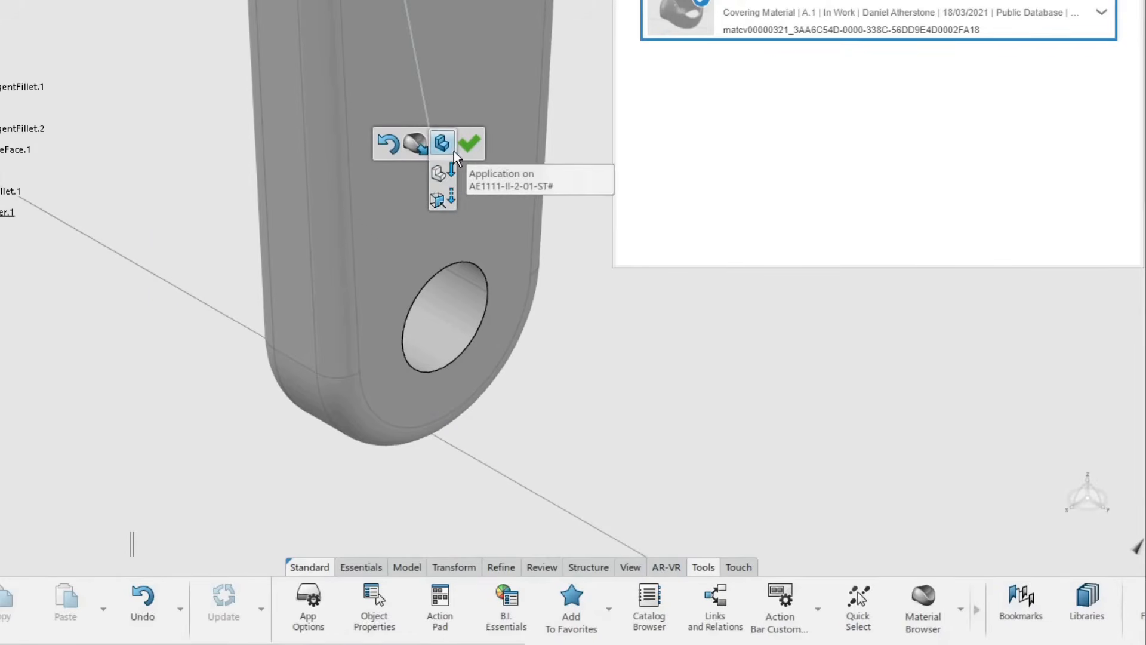
click(443, 200)
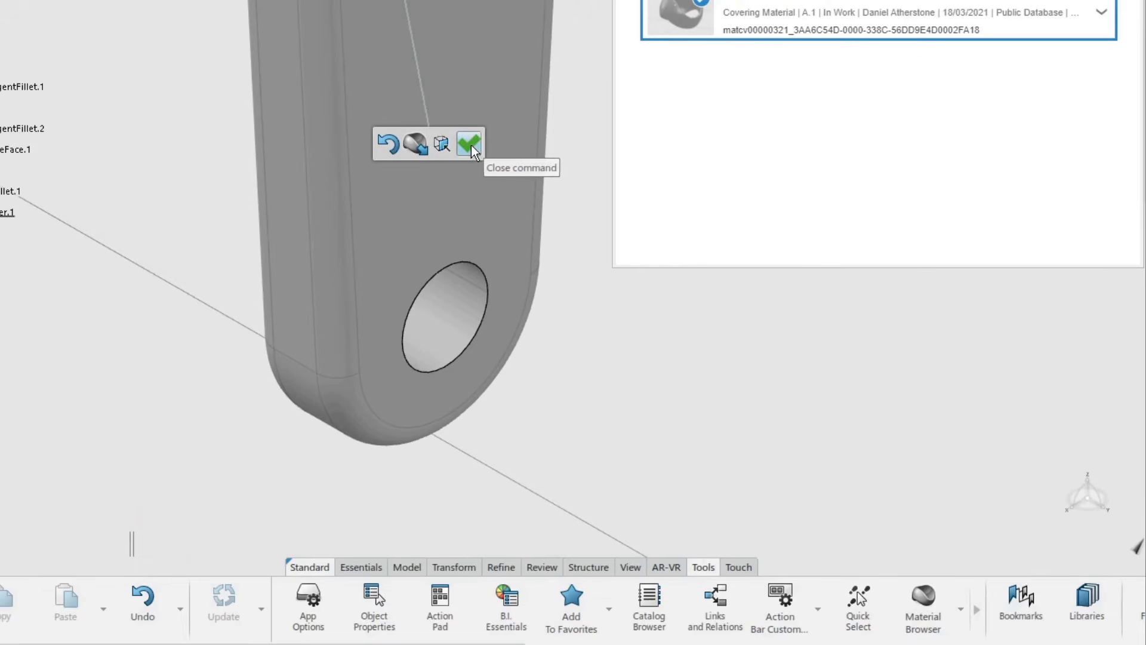
click(471, 149)
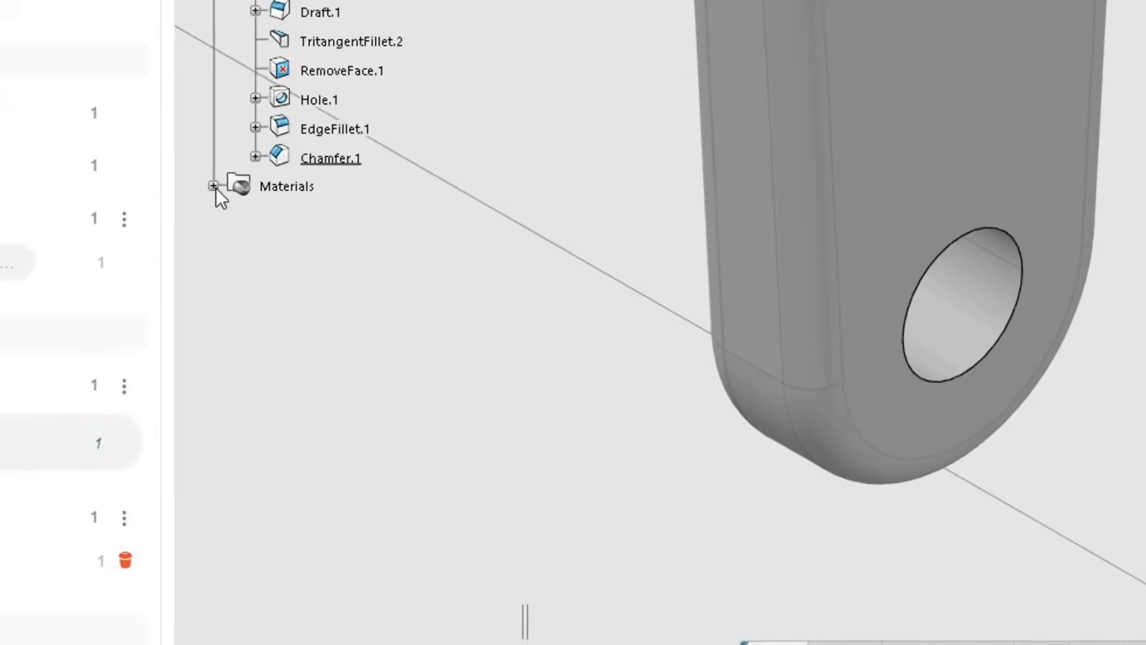
click(237, 182)
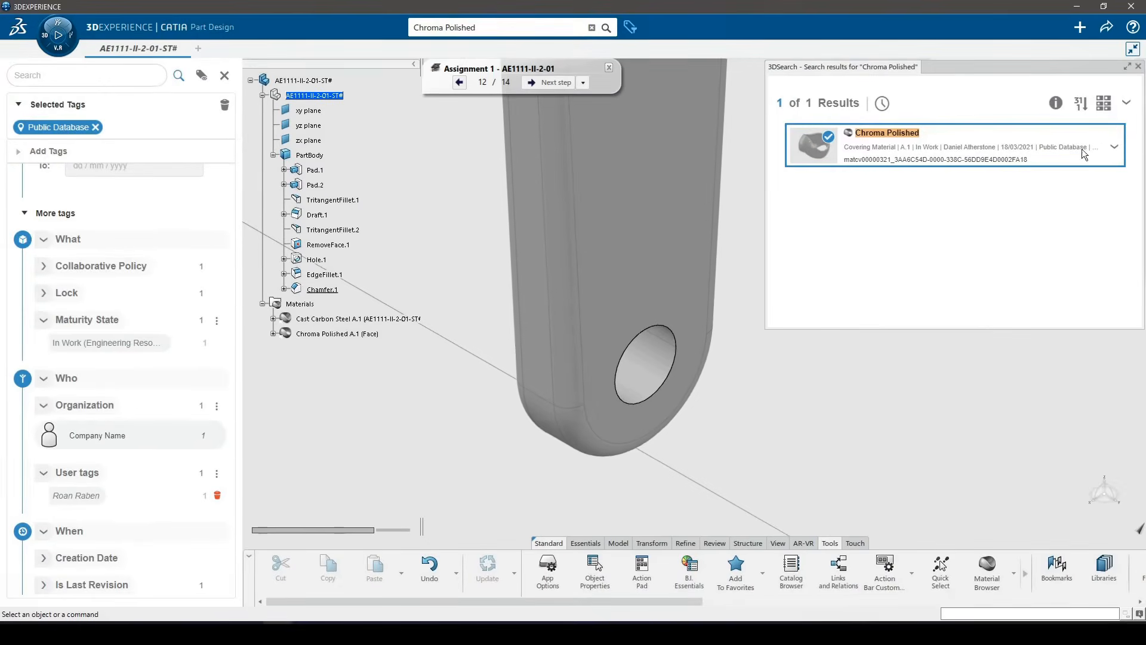
click(1139, 67)
Step: Switch the view mode to shading with object materials and no edges, and close the View Modes settings
middle_drag(646, 244, 725, 356)
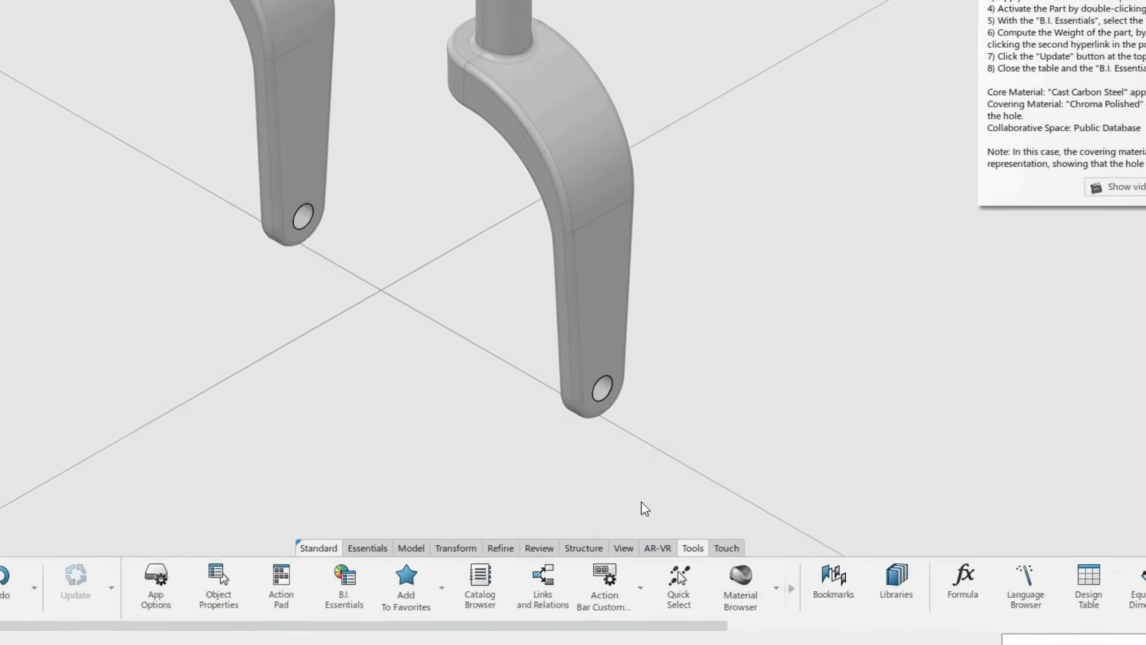
click(607, 551)
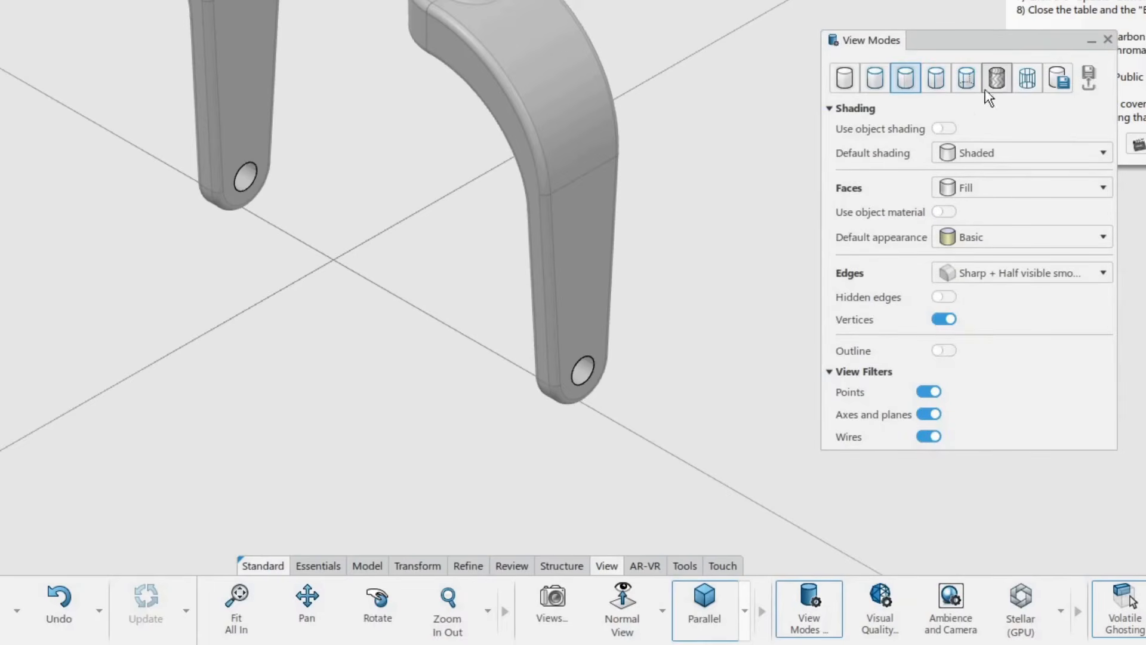
click(998, 80)
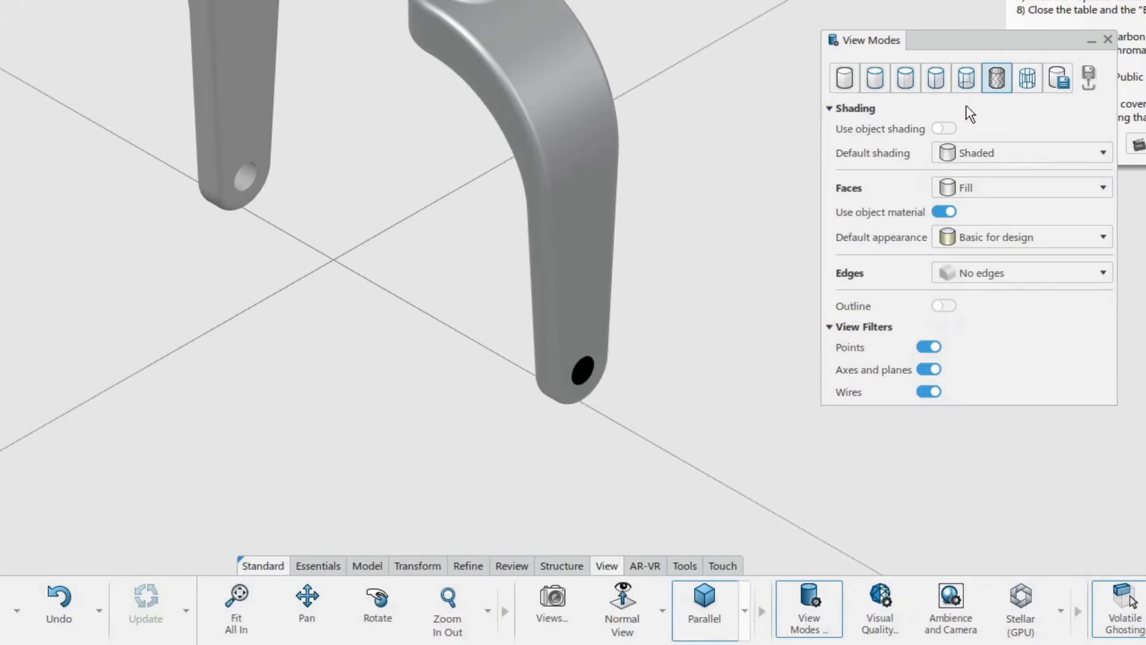
shift+middle_drag(718, 167, 686, 205)
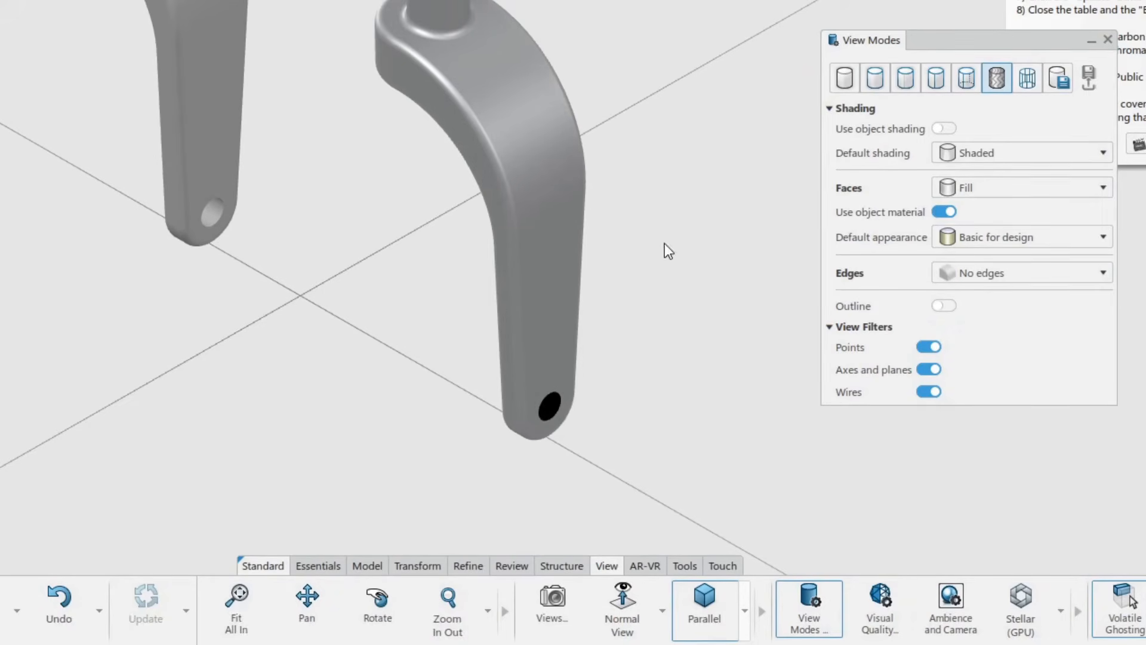
click(1108, 40)
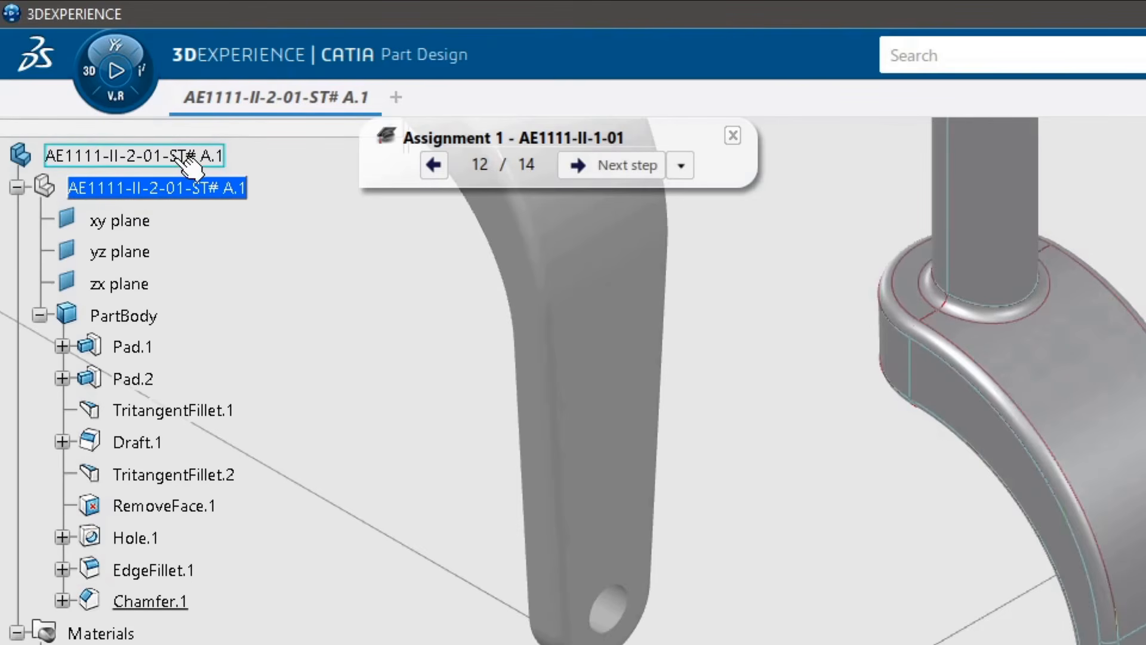
Step: Activate the top-level product in the tree and show its Weight Definition in B.I. Essentials
double_click(203, 156)
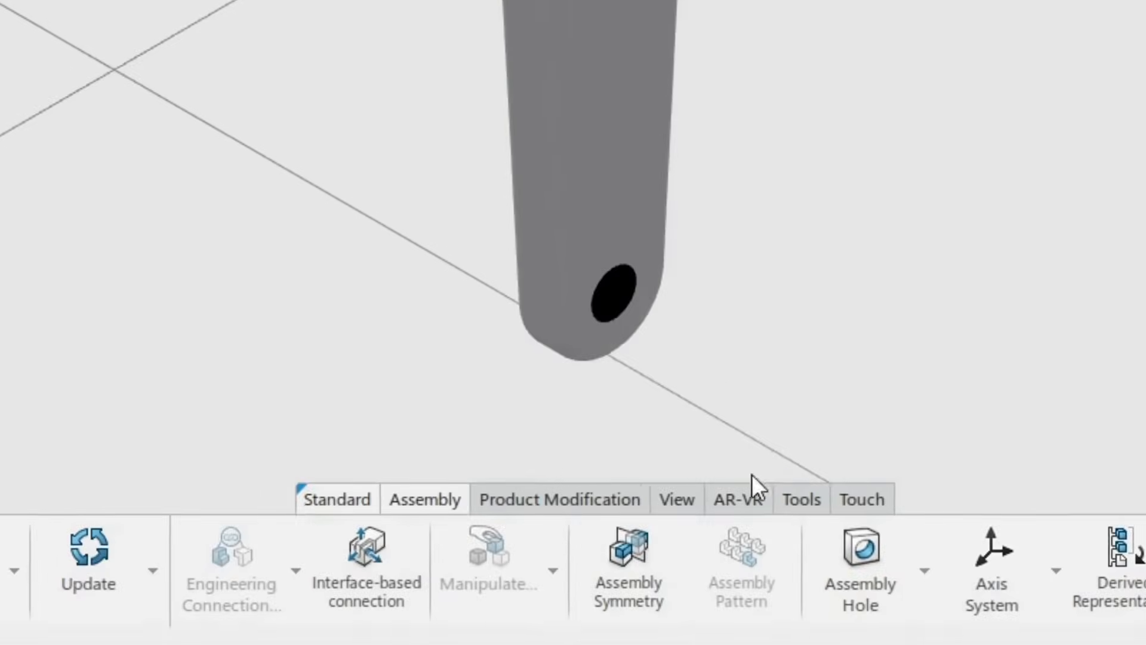
click(790, 489)
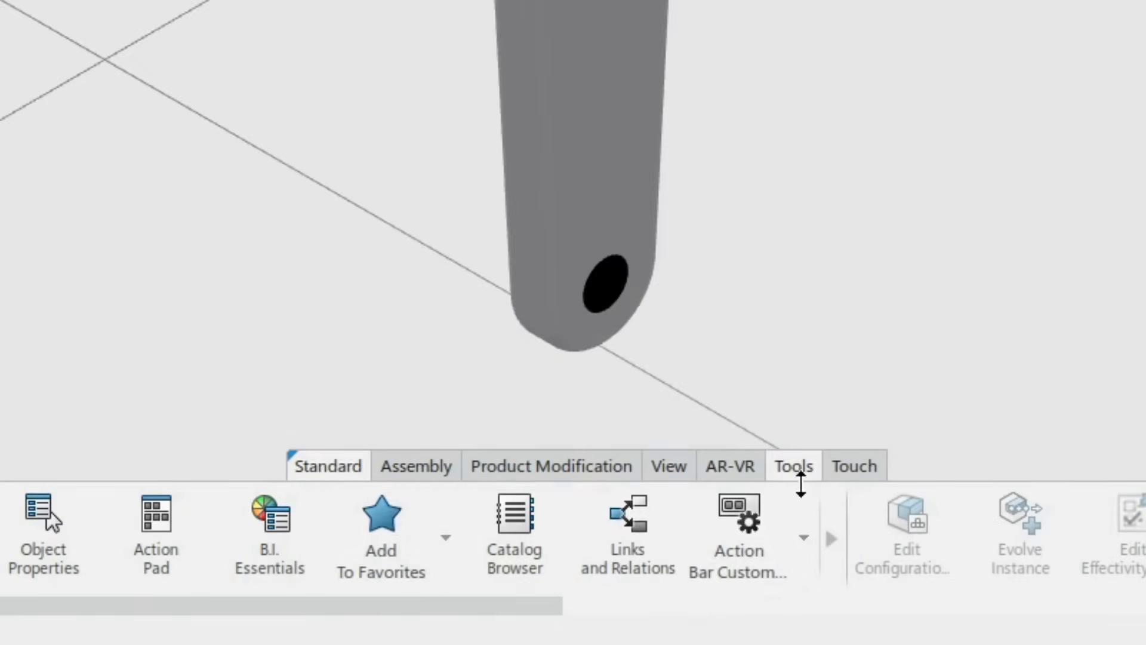
click(273, 515)
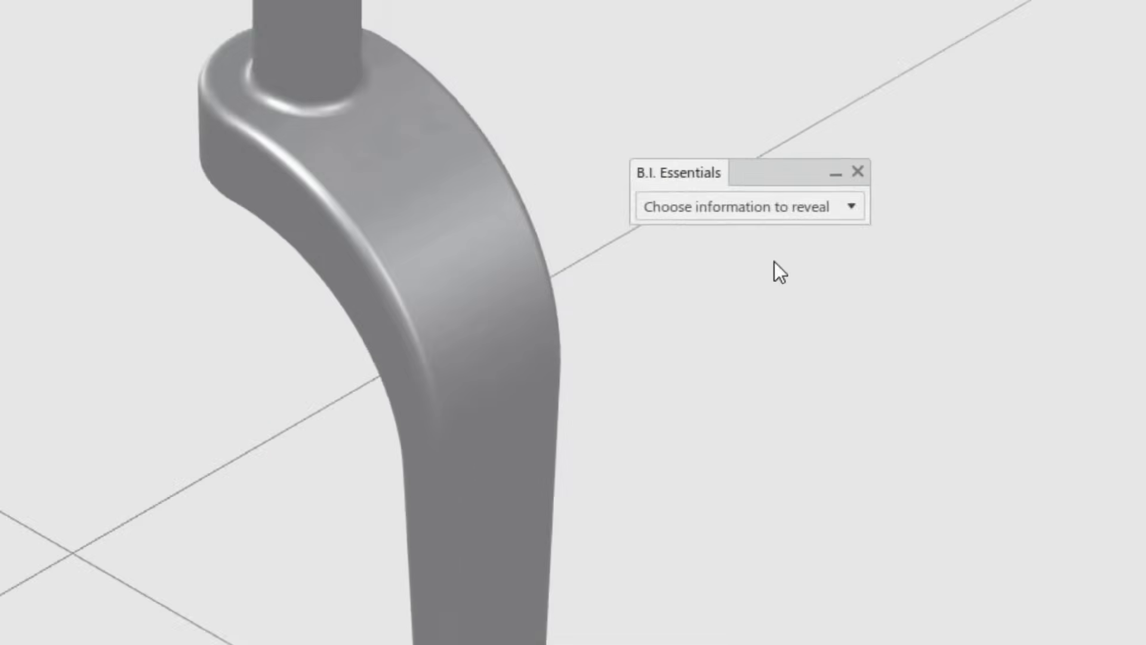
click(787, 214)
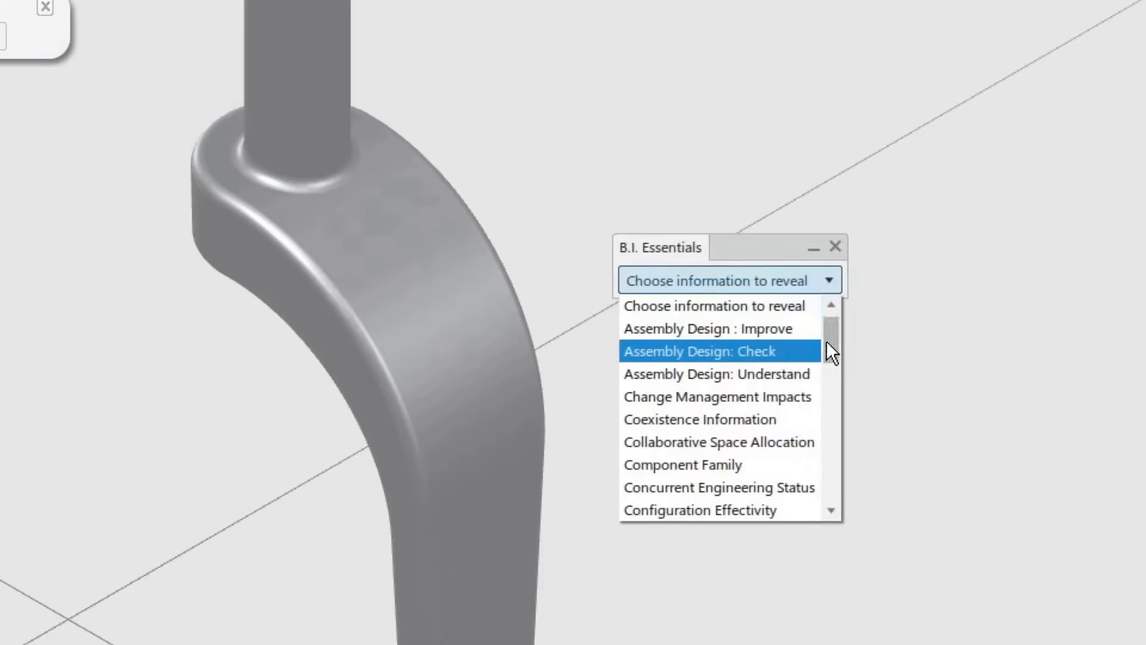
drag(831, 352, 842, 494)
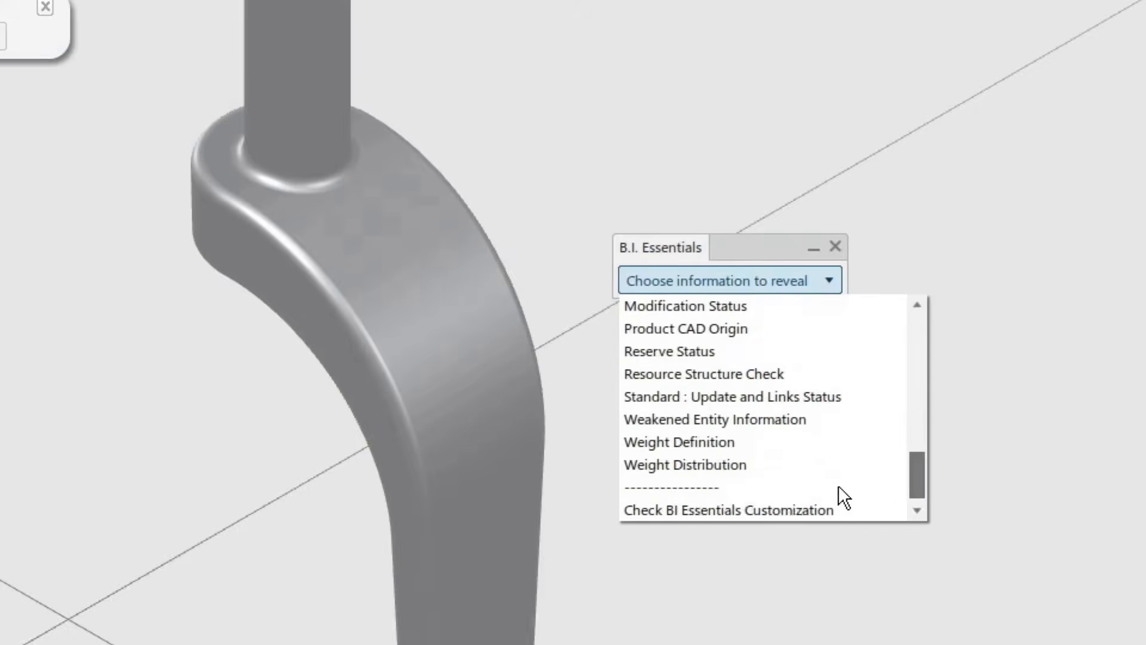
click(718, 442)
drag(711, 245, 722, 178)
Step: Compute the weight of the fork and close the resulting weight table and B.I. Essentials
mouse_move(492, 448)
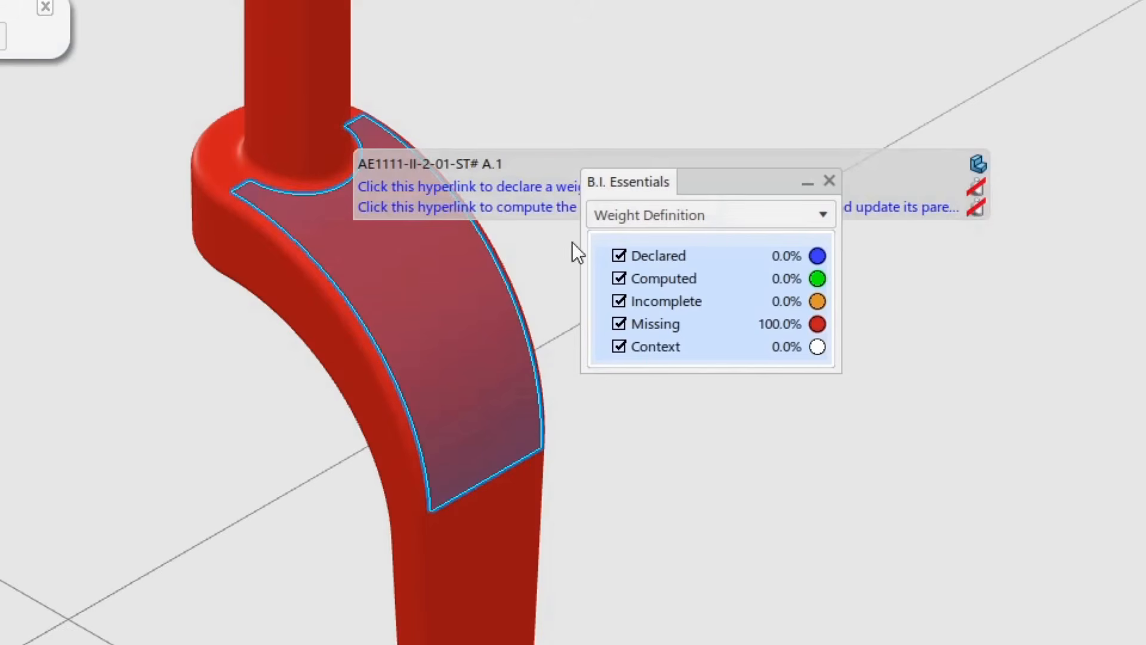
click(454, 209)
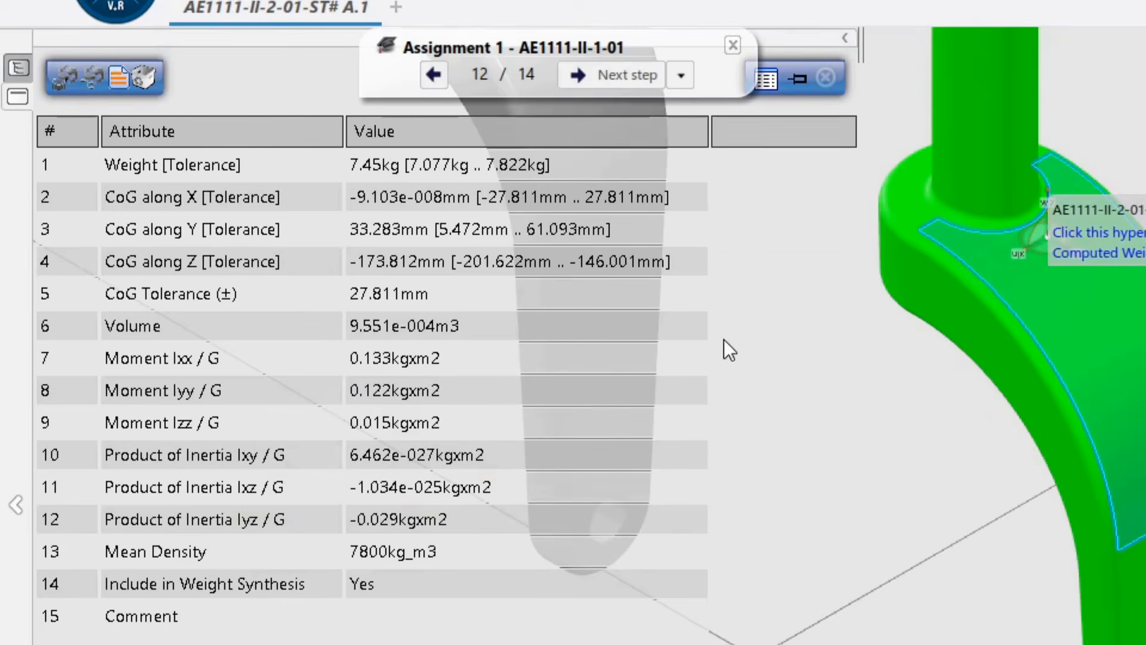
click(825, 77)
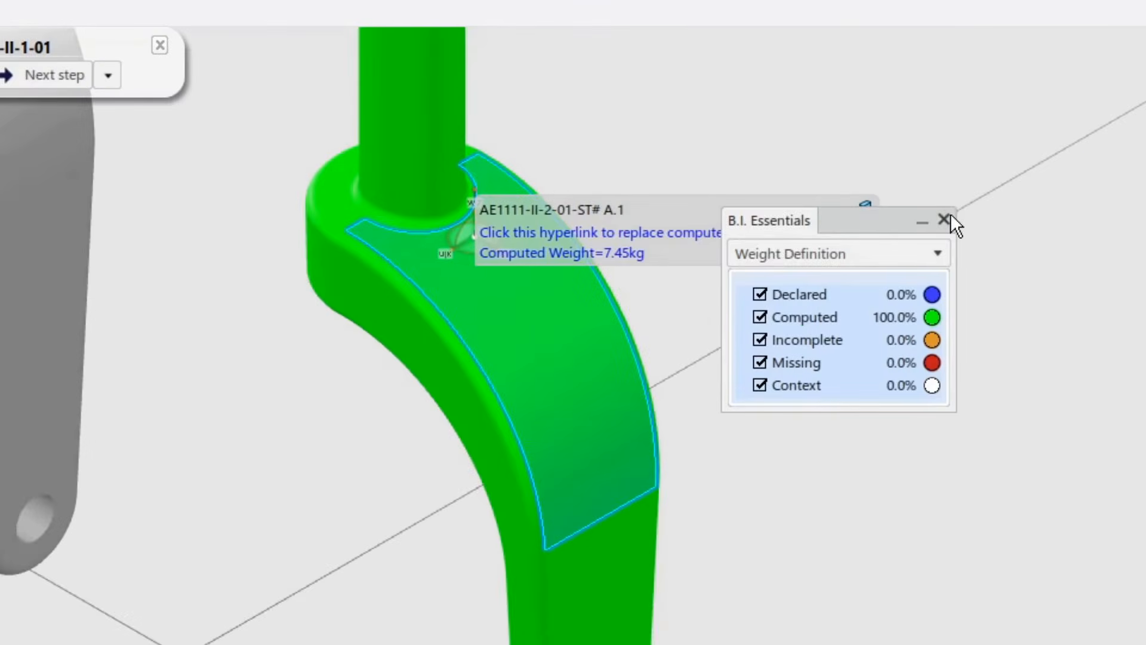
click(946, 219)
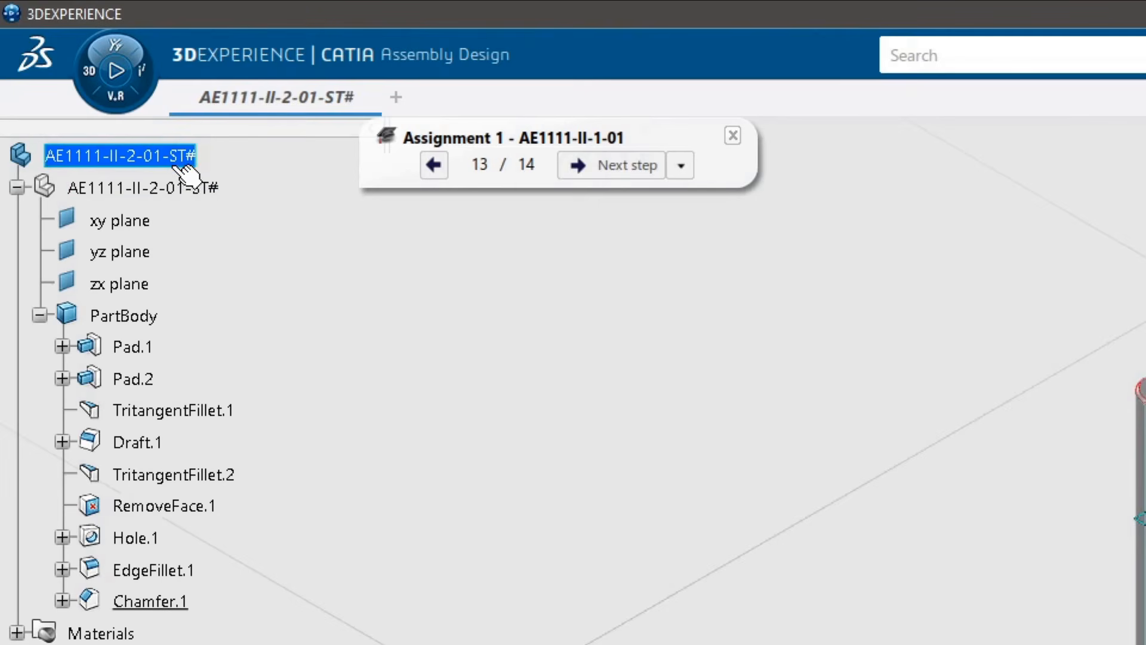
Step: Insert a drawing under the top-level product in the tree
right_click(160, 155)
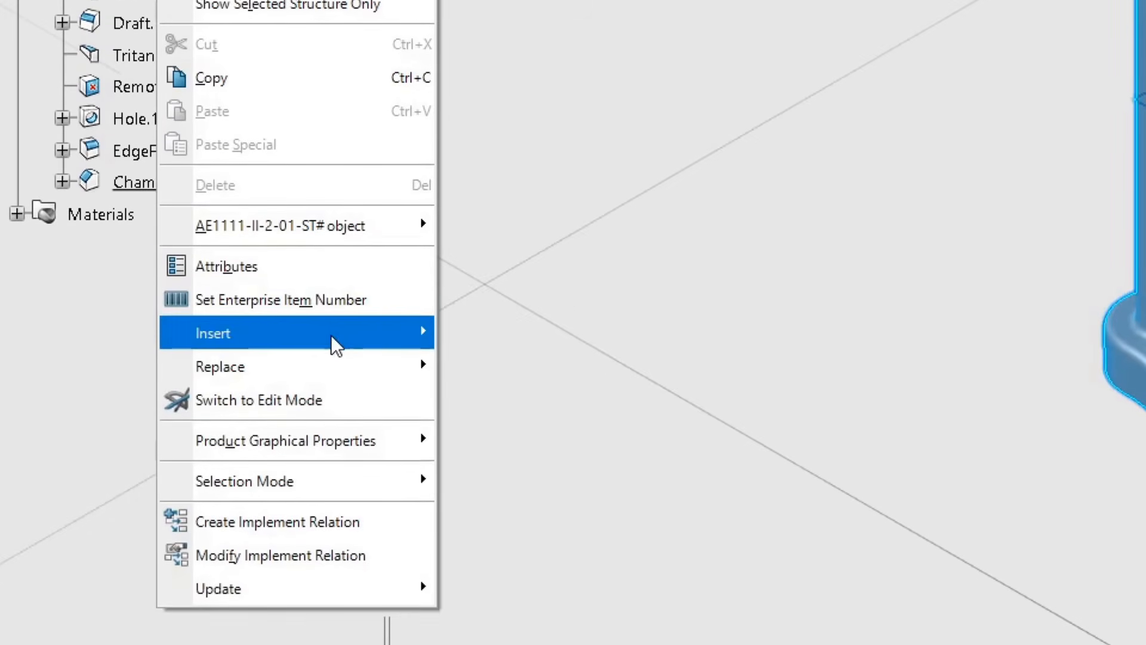
mouse_move(336, 346)
click(512, 372)
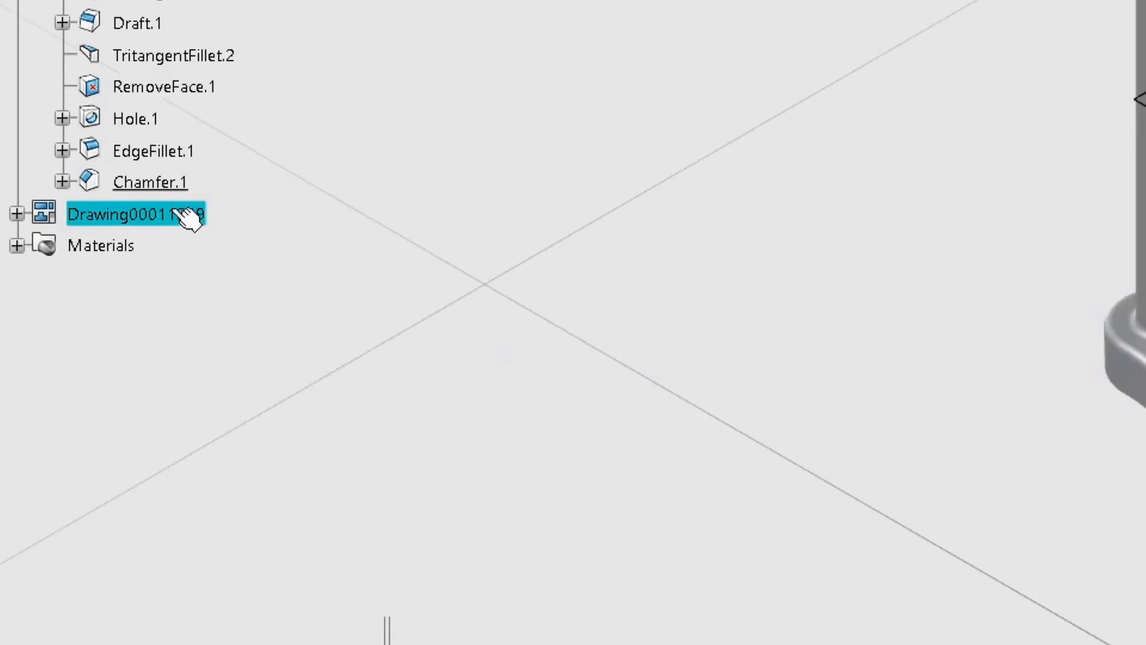
Step: Set the drawing's title to Drawing AE1111-II-2-01-ST# and its description to Nose Gear Fork Drawing
right_click(165, 213)
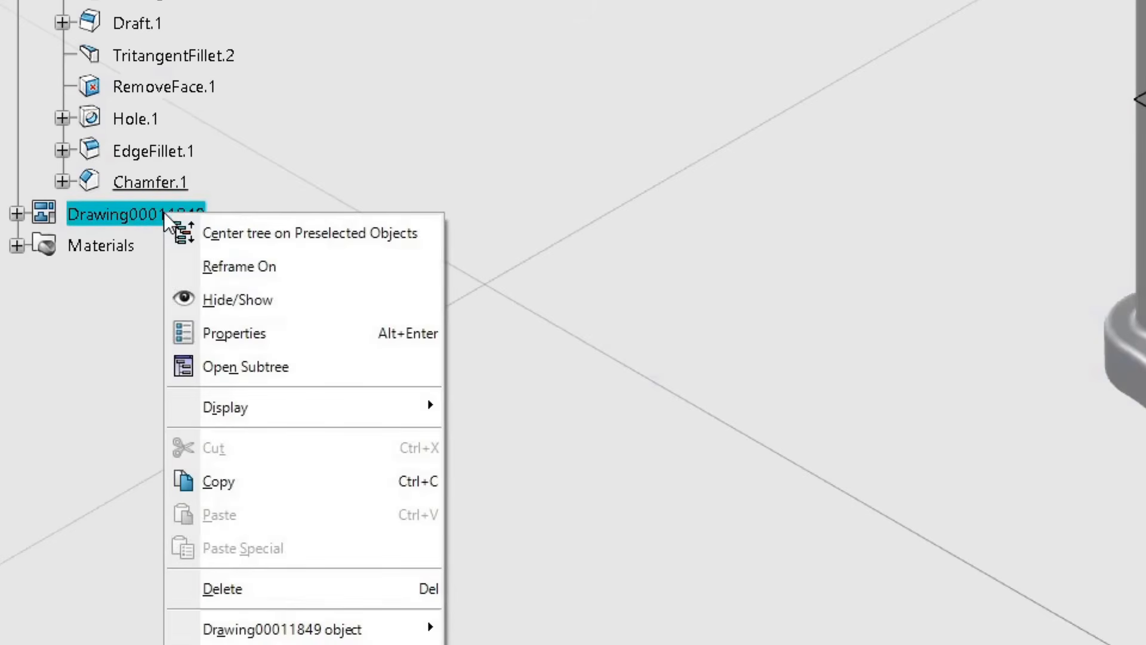
click(252, 332)
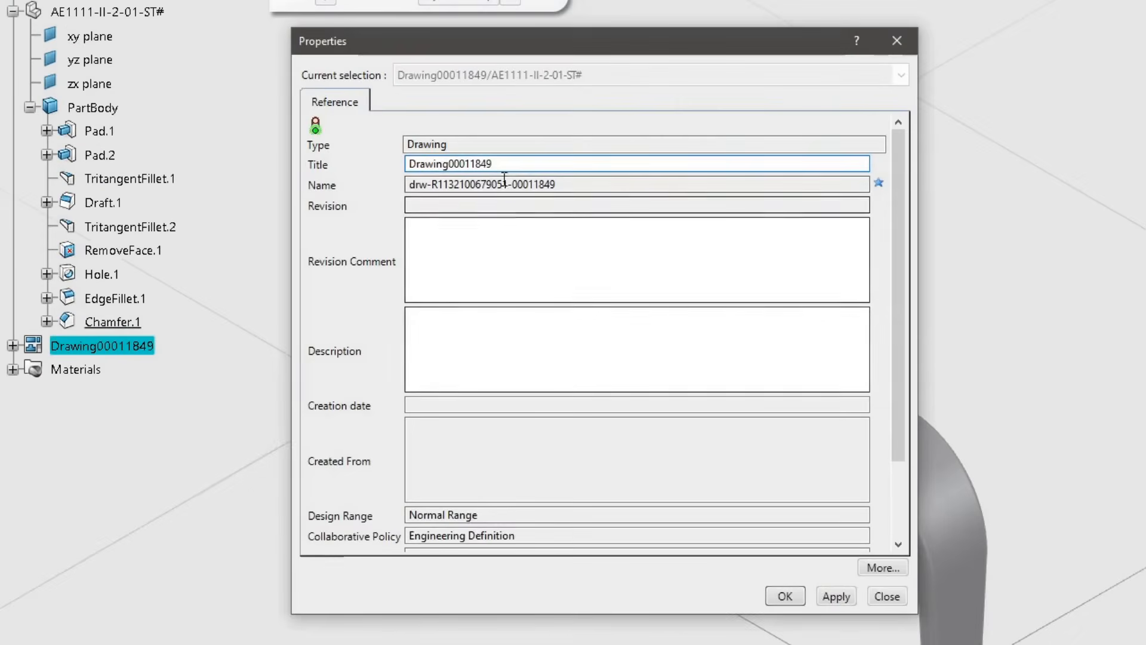
double_click(406, 164)
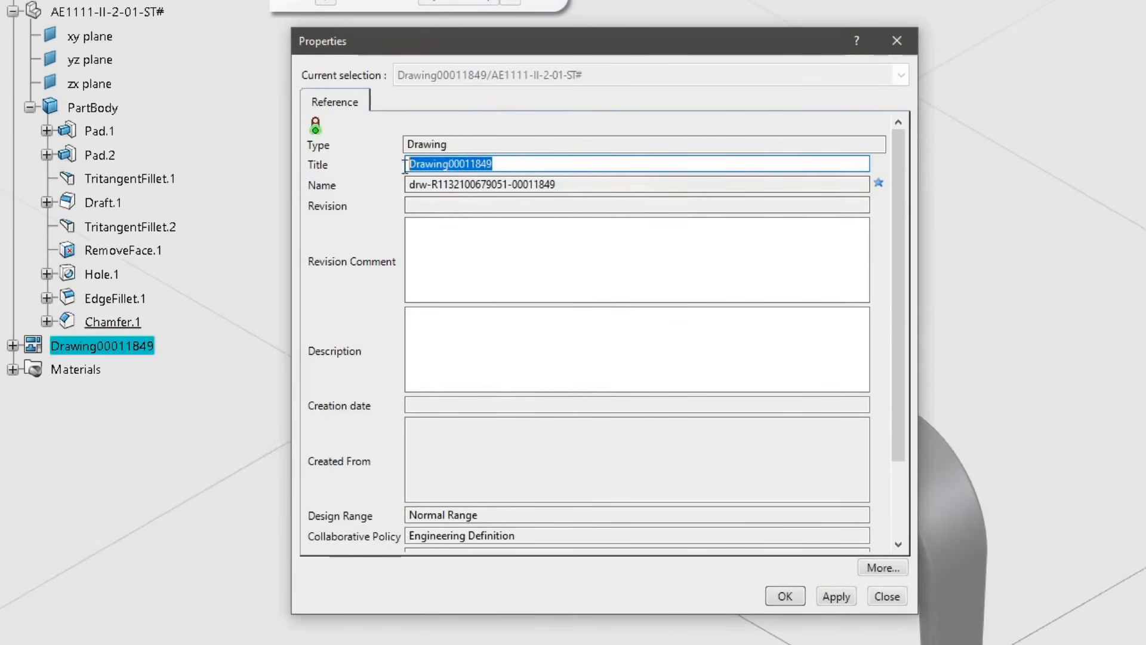
text(Drawing AE1111-II-2-01-ST#)
click(447, 332)
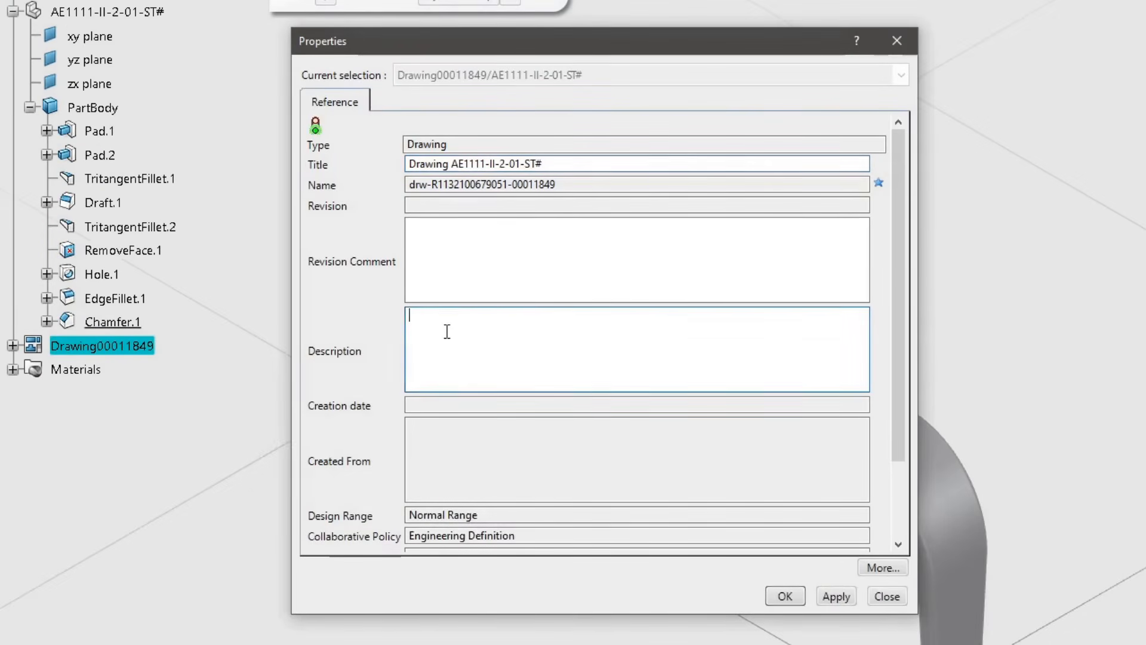
text(Nose Gear Fork Drawing)
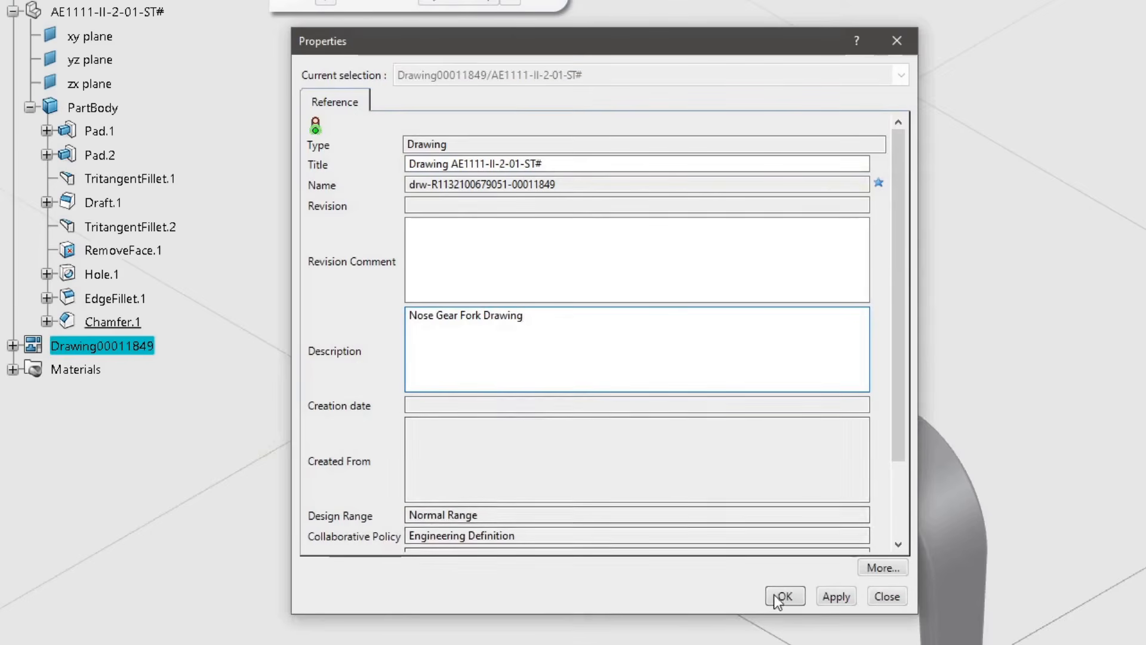
click(782, 596)
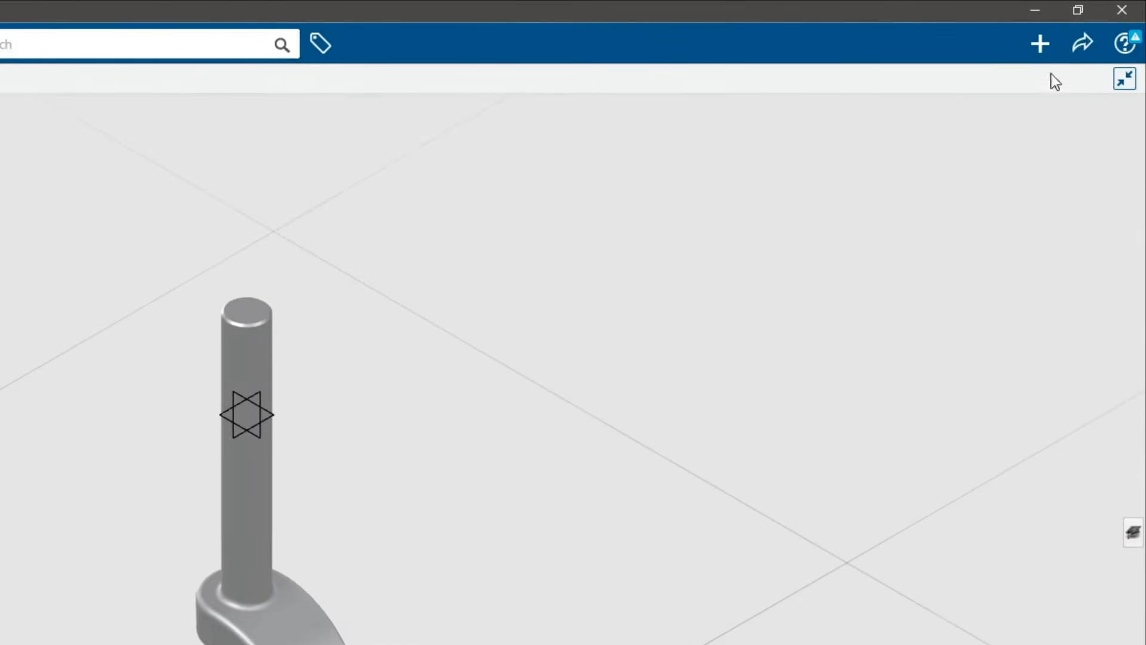
Step: Save the part and its drawing, and quit the assignment tutorial
click(1083, 43)
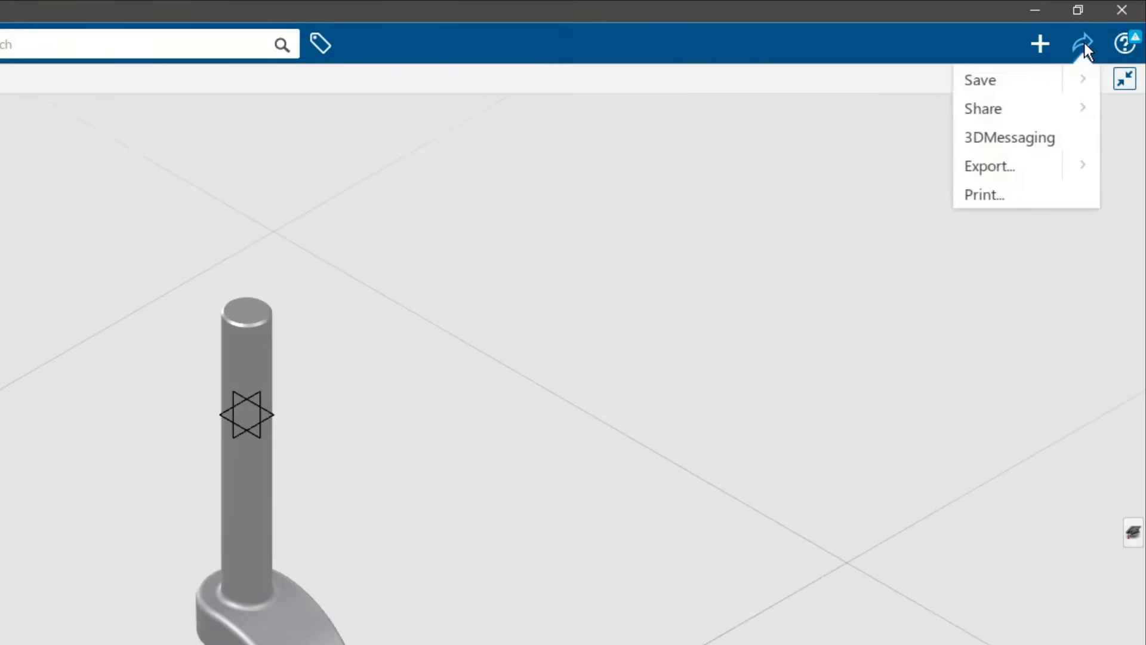
click(1001, 84)
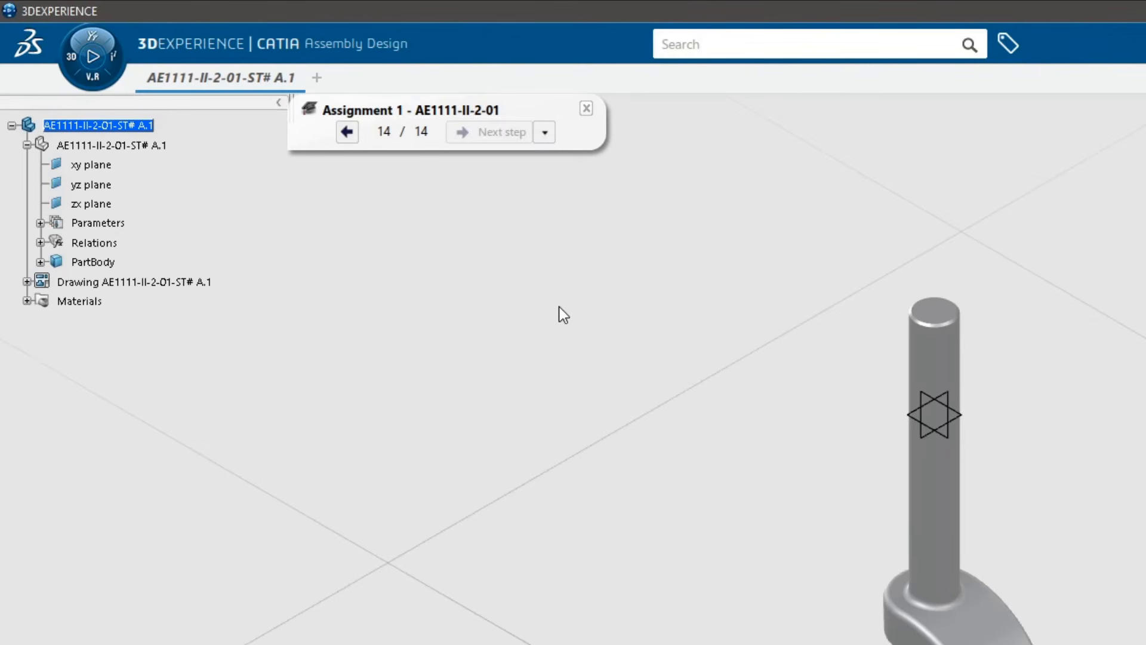
key(ctrl+s)
click(588, 108)
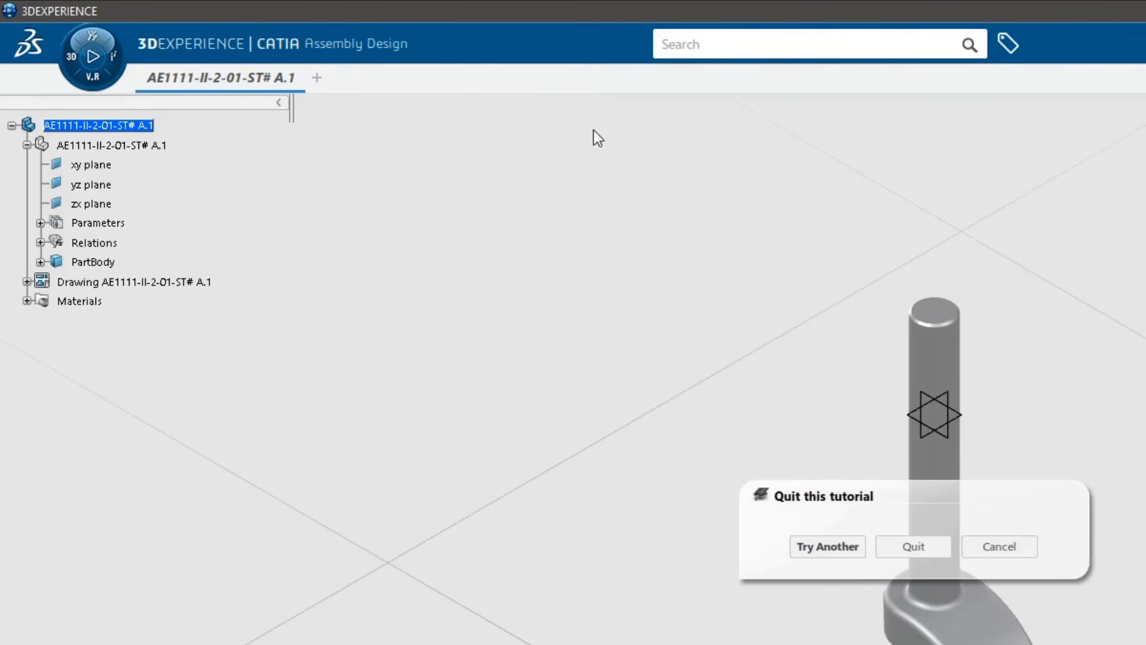
click(903, 549)
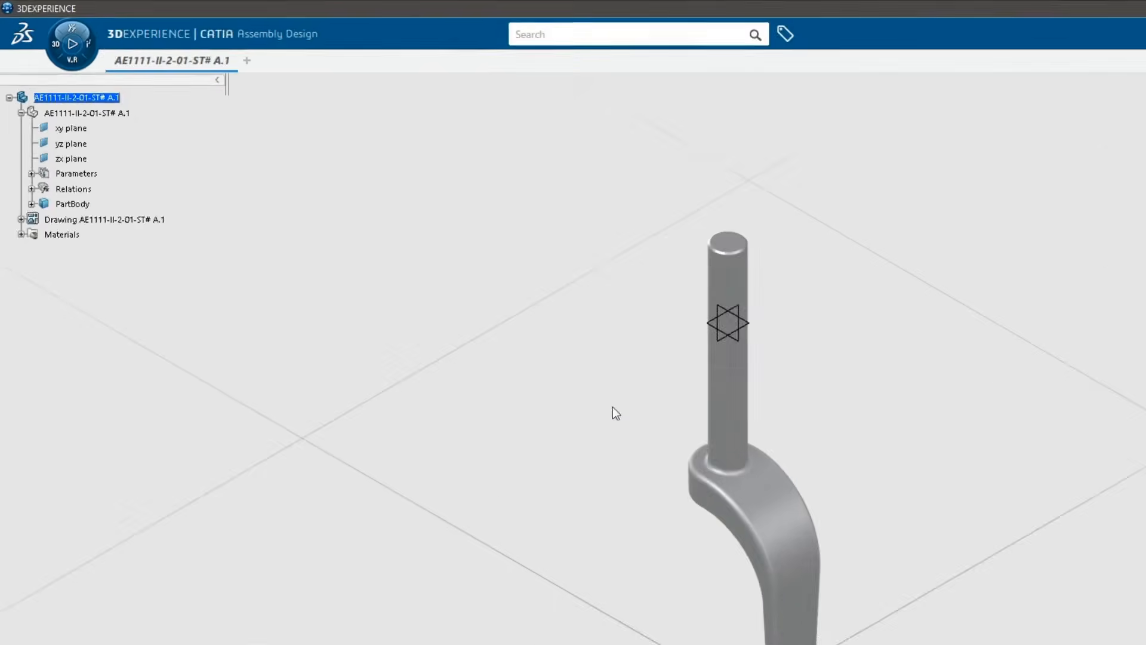